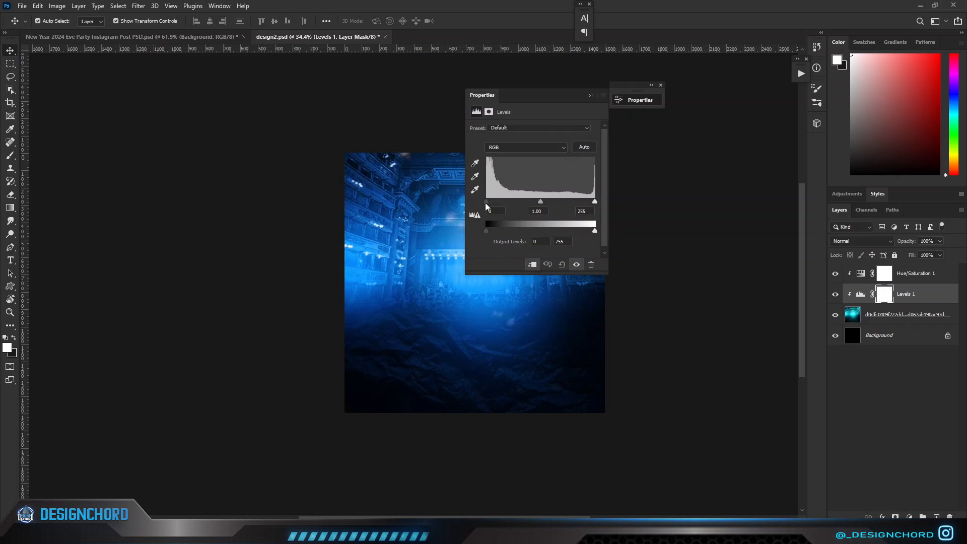
Raise the stage image's Levels black input to 21 and group the image with its two adjustment layers.
drag(485, 202, 495, 198)
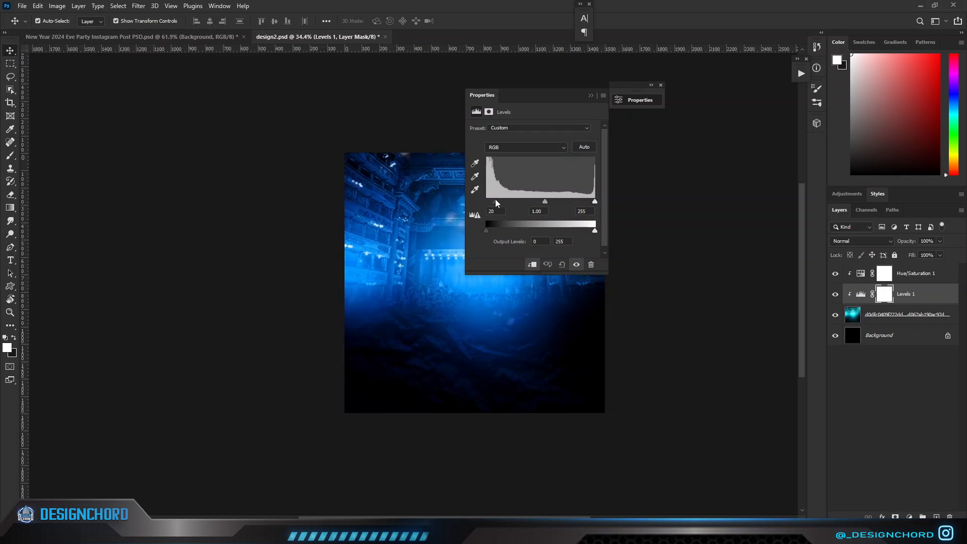
click(591, 97)
shift+click(926, 314)
right_click(925, 314)
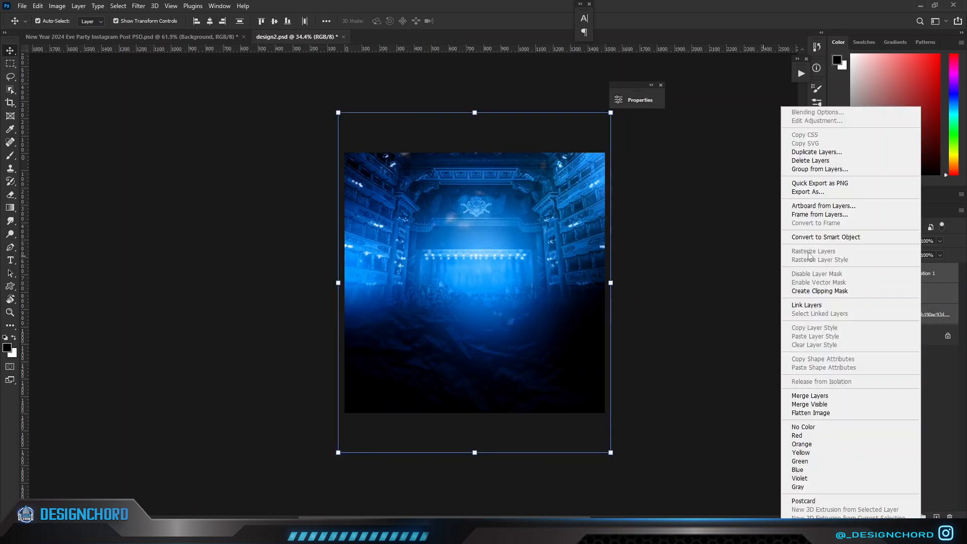
key(Escape)
key(ctrl+g)
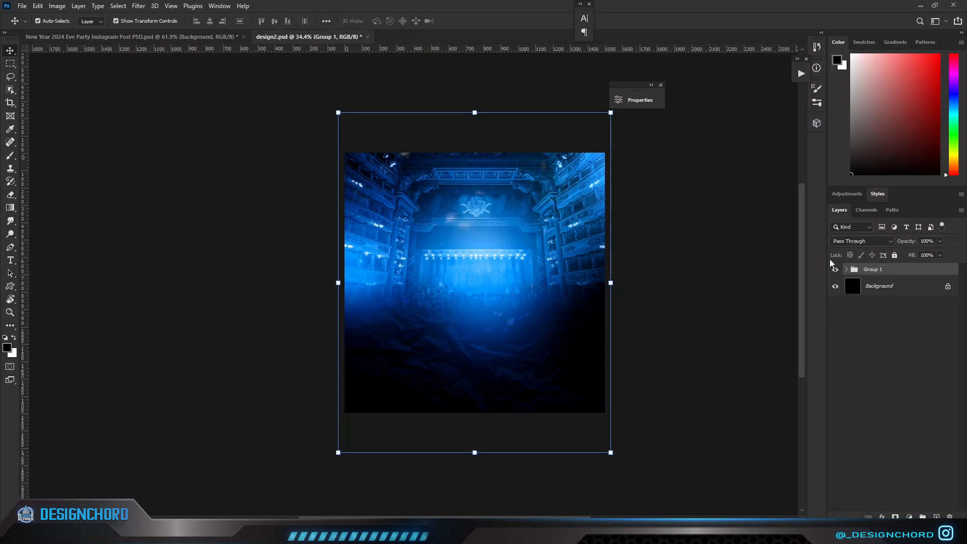
click(846, 269)
Place the red smoke image so it covers the canvas above the group and set its blend mode to Screen.
click(878, 336)
click(98, 417)
click(101, 534)
drag(480, 86, 570, 234)
drag(547, 283, 612, 292)
scroll(611, 292, down, 3)
key(Return)
click(858, 241)
click(857, 322)
Clip a Hue/Saturation adjustment to the smoke image and desaturate it fully.
click(910, 517)
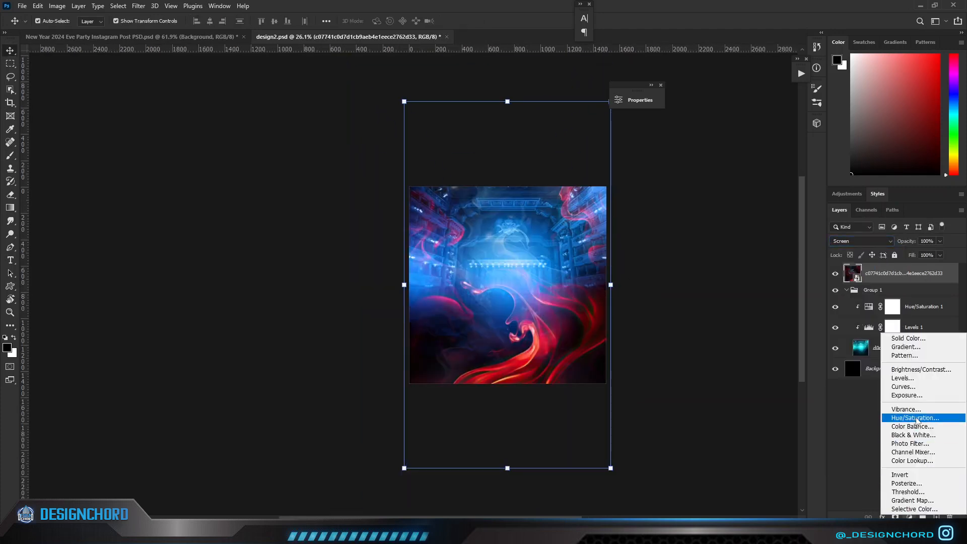
click(915, 417)
click(534, 263)
drag(532, 188, 472, 188)
click(592, 94)
Lower the opacity and fill of the stage image inside the group.
click(901, 368)
mouse_move(904, 240)
mouse_down()
mouse_move(888, 244)
mouse_move(912, 243)
mouse_move(886, 244)
mouse_move(896, 255)
mouse_up()
click(892, 293)
click(727, 297)
scroll(705, 317, down, 1)
scroll(703, 318, up, 5)
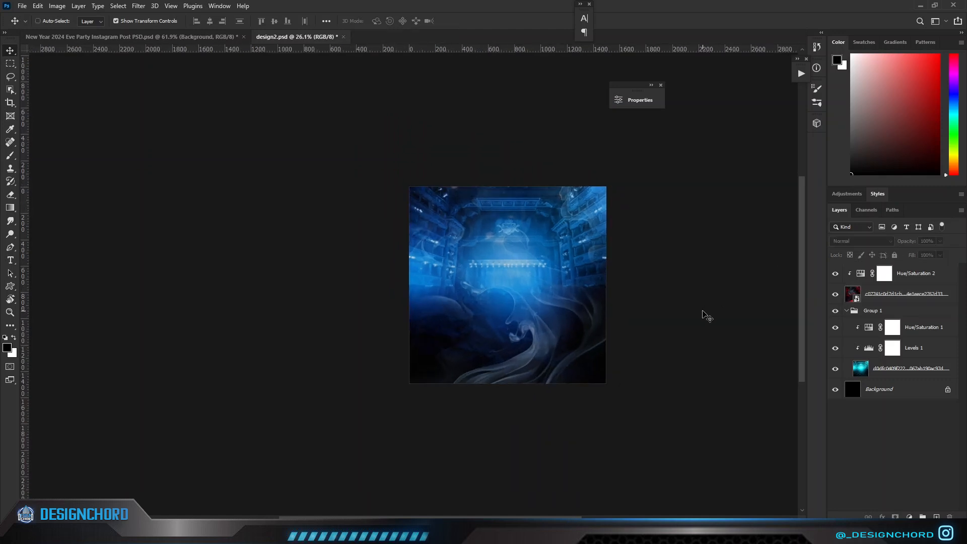
Add a clipped Curves adjustment above the stage's Hue/Saturation layer and lower the curve to darken the stage.
click(899, 368)
click(869, 328)
click(909, 517)
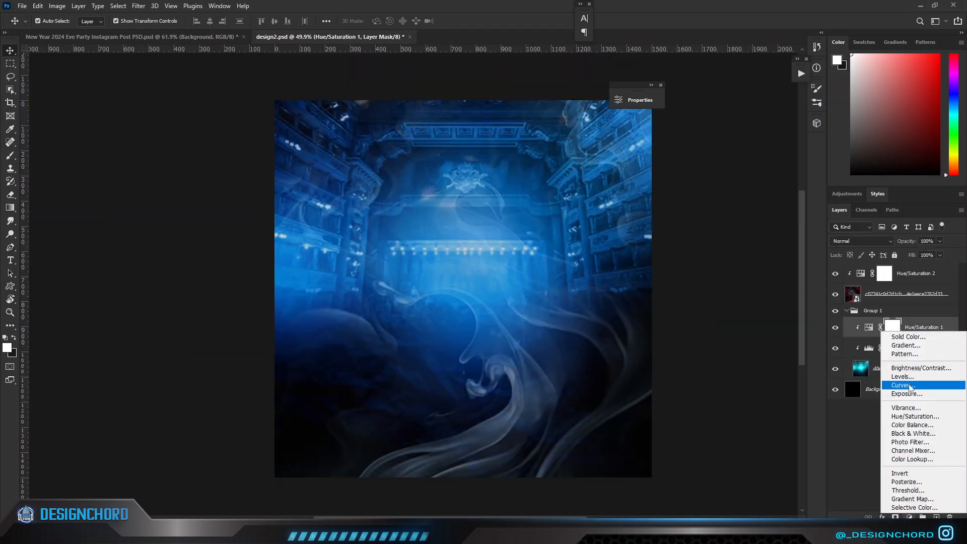
click(912, 388)
drag(522, 222, 522, 237)
click(591, 96)
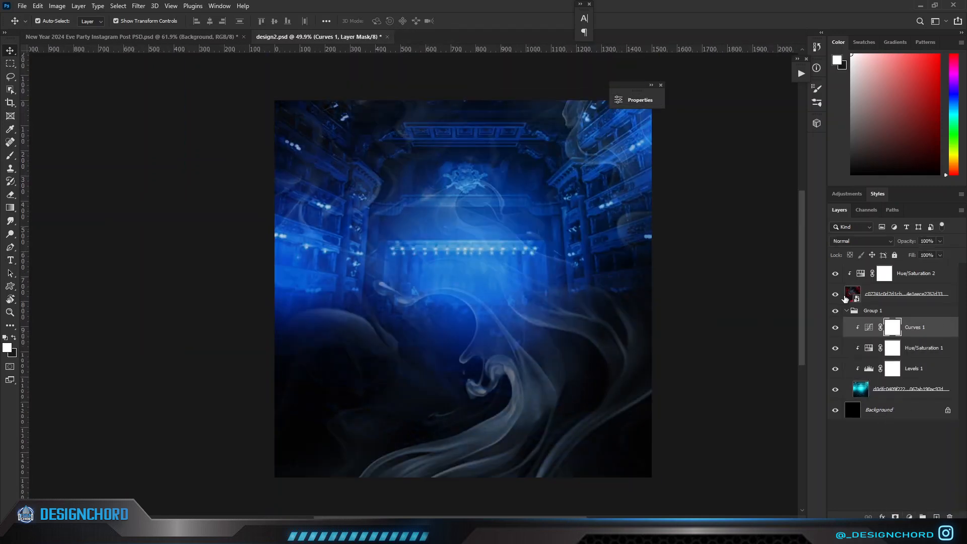
Set the smoke image to 56% opacity and 62% fill, and colorize it with hue 209 and saturation 25.
click(850, 297)
drag(900, 243, 909, 257)
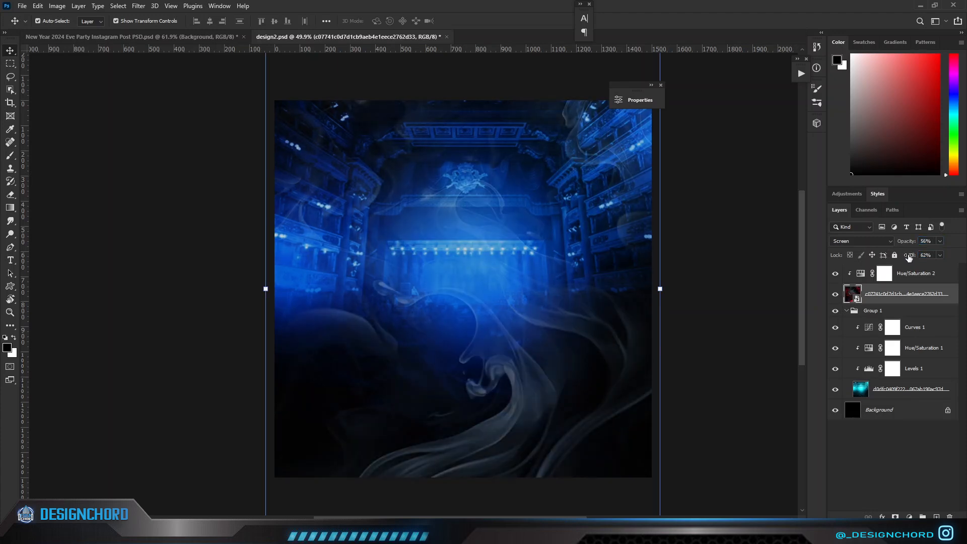
double_click(860, 273)
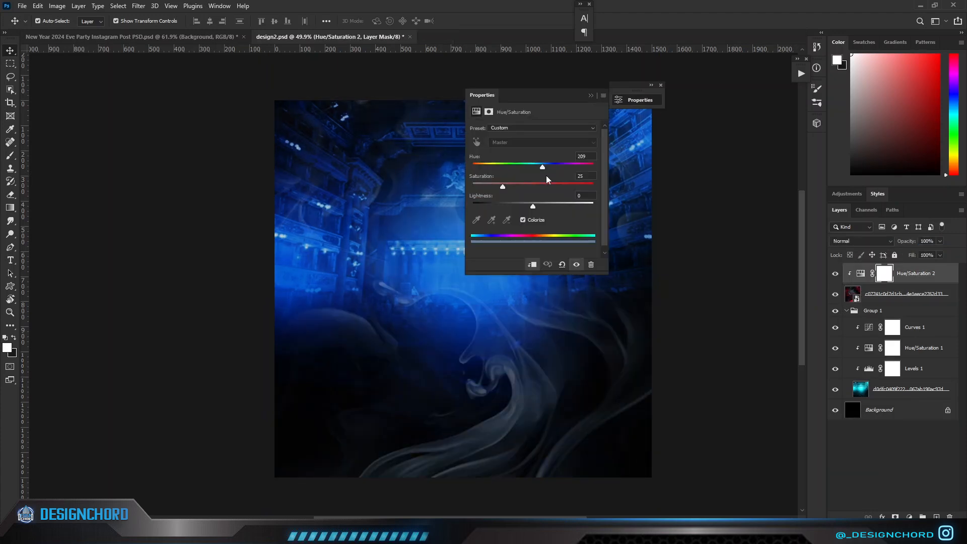
click(590, 96)
Place the cut-out DJ image in the middle of the canvas and convert it to a Smart Object.
click(698, 209)
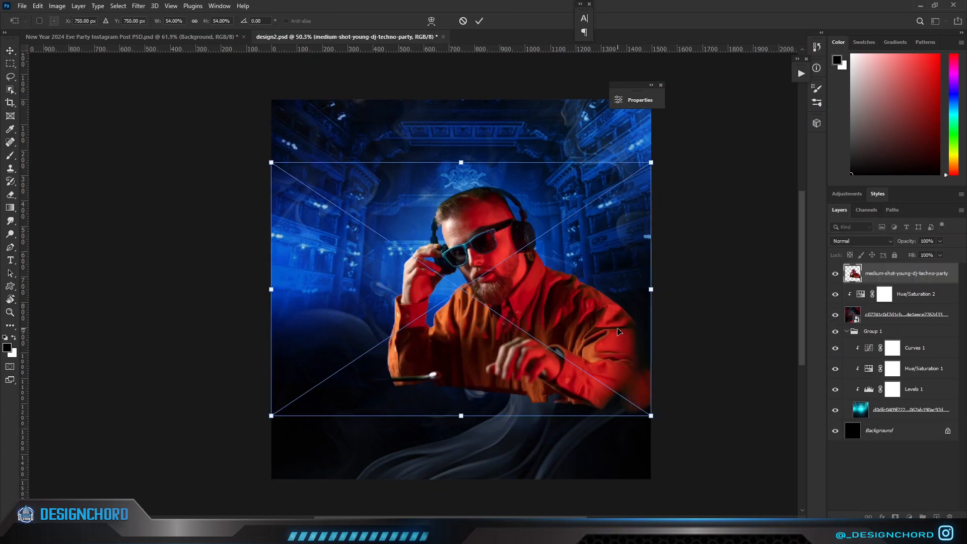
drag(588, 327, 556, 296)
key(Return)
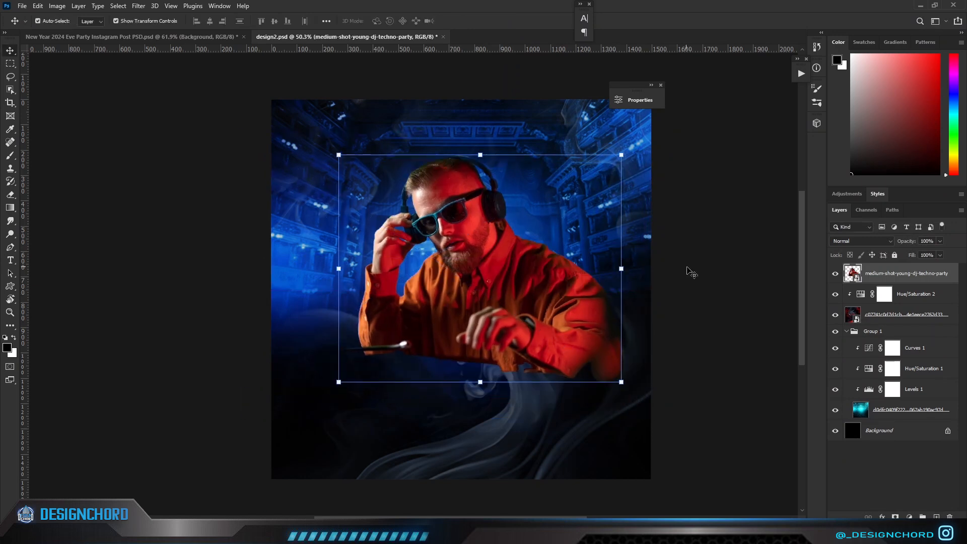
right_click(891, 277)
click(857, 276)
right_click(876, 275)
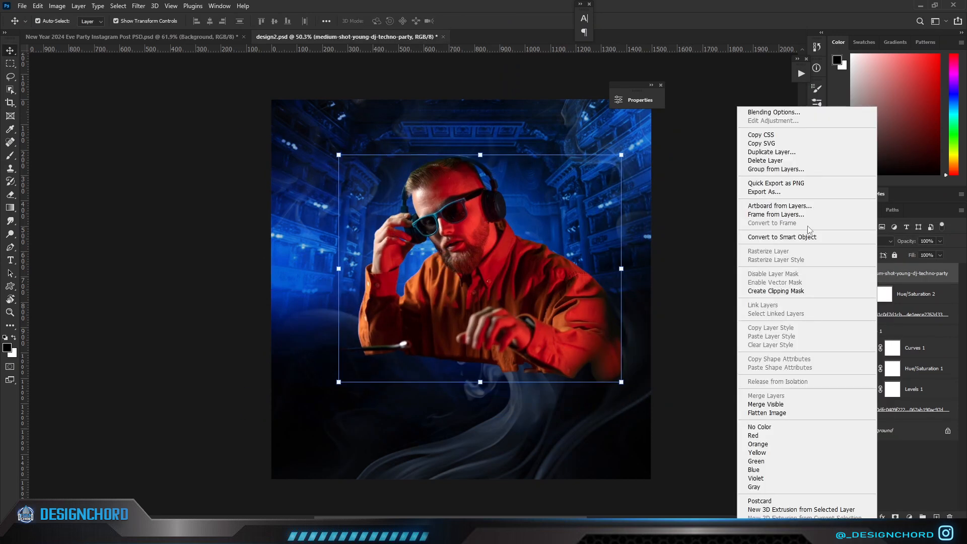
click(781, 237)
Clip a Hue/Saturation adjustment with hue -147 to the DJ image and invert its mask to black.
click(909, 517)
click(901, 419)
drag(631, 165, 580, 169)
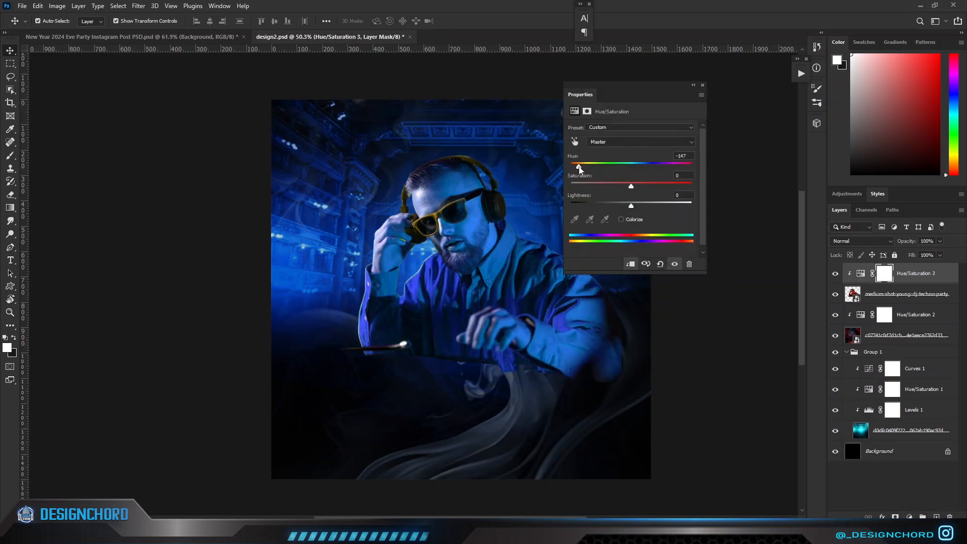
click(694, 88)
click(860, 276)
click(879, 274)
key(ctrl+i)
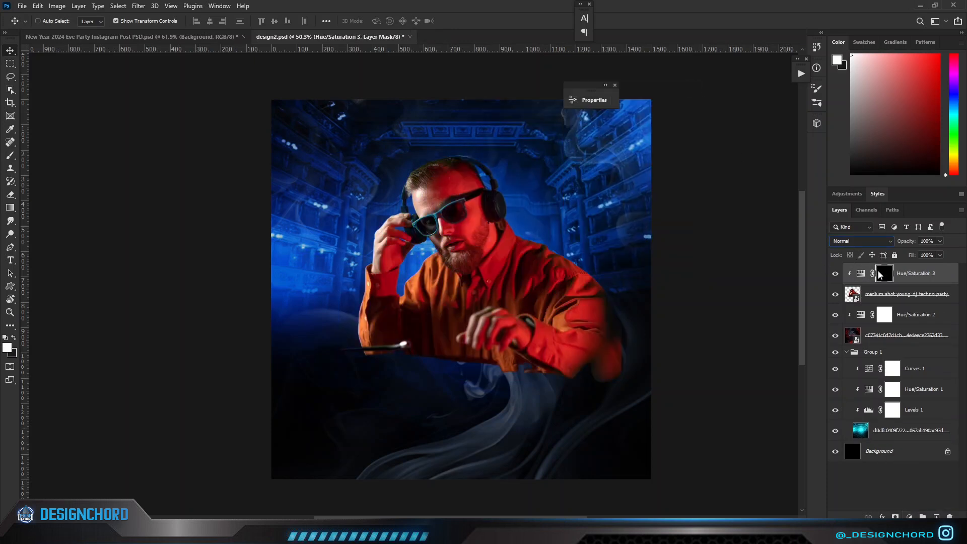
Paint white with a soft, low-opacity brush on the DJ's Hue/Saturation mask to tint the figure's outer edges.
click(483, 249)
key(b)
click(881, 276)
key(x)
mouse_move(364, 327)
mouse_down()
mouse_move(442, 367)
mouse_move(686, 371)
mouse_move(587, 346)
mouse_move(517, 223)
mouse_move(397, 212)
mouse_move(393, 280)
mouse_up()
scroll(318, 221, up, 5)
scroll(351, 433, down, 6)
scroll(609, 456, up, 2)
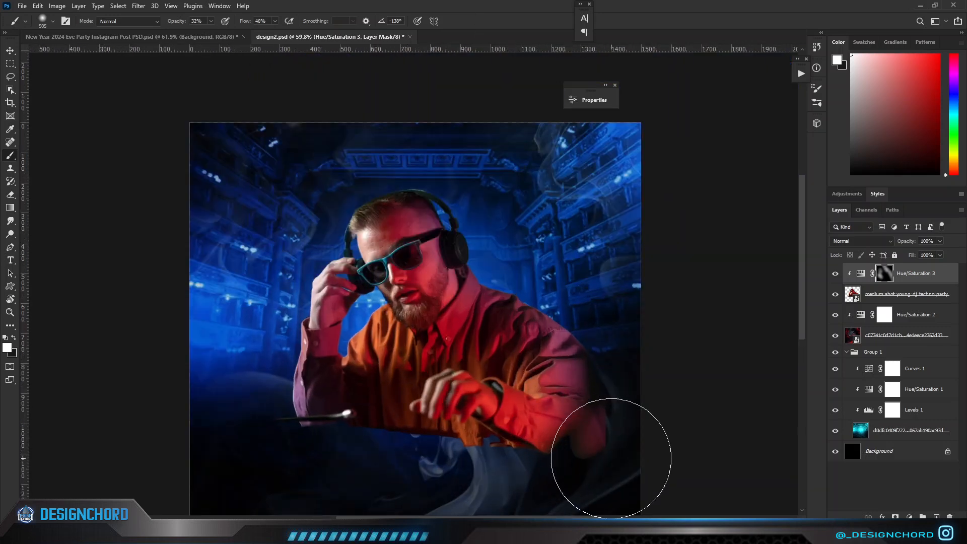
Add a layer mask to the DJ image and brush black along its lower edge to fade it into the smoke.
click(906, 294)
click(895, 517)
scroll(580, 396, down, 1)
scroll(550, 395, up, 2)
drag(536, 403, 501, 412)
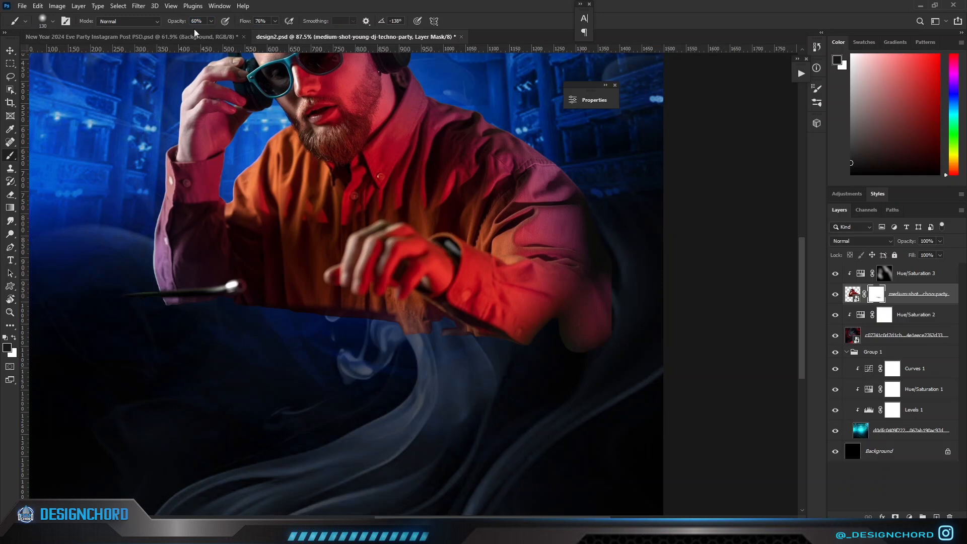
mouse_move(434, 342)
mouse_down()
mouse_move(433, 335)
mouse_move(574, 358)
mouse_move(577, 343)
mouse_move(304, 341)
mouse_move(345, 309)
mouse_move(214, 326)
mouse_up()
mouse_move(151, 328)
mouse_down()
mouse_move(246, 348)
mouse_move(254, 326)
mouse_up()
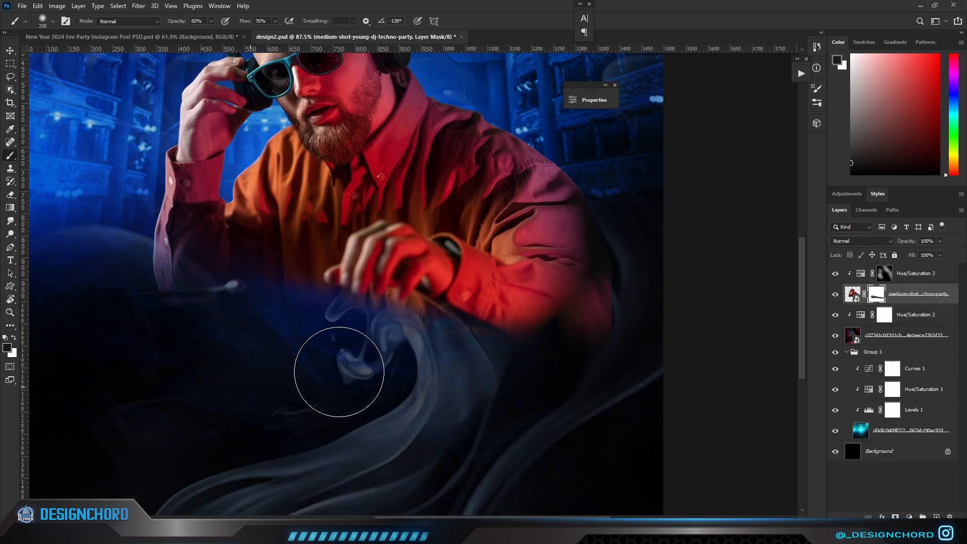
key(ctrl+0)
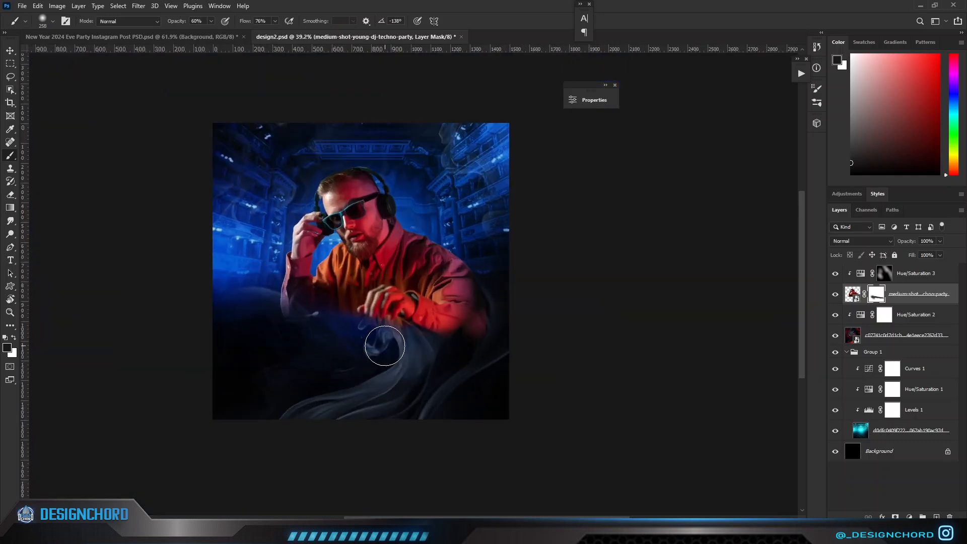
key(ctrl+2)
Move the DJ slightly left and clip a Color Balance adjustment to it, shifting the midtones toward cyan and blue.
key(v)
drag(413, 266, 405, 265)
click(861, 269)
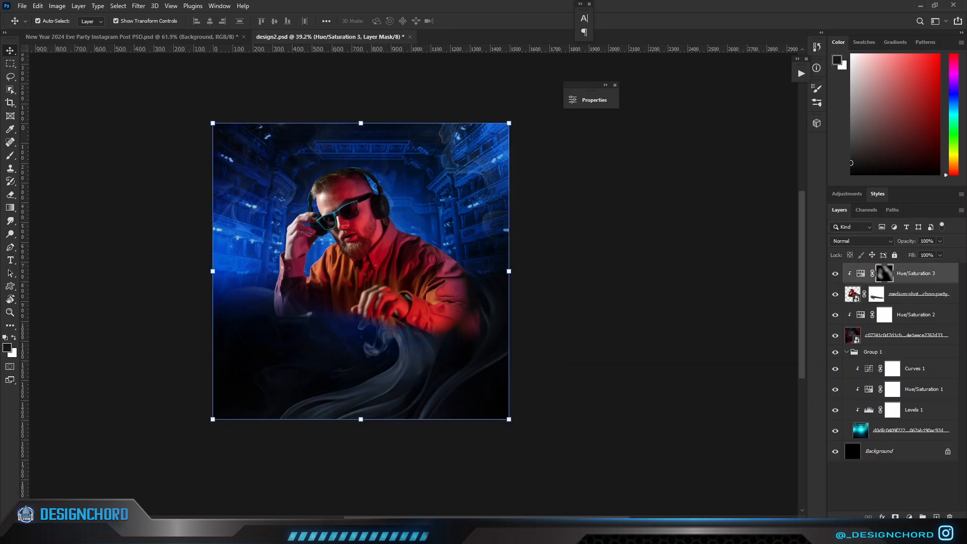
click(909, 516)
click(912, 429)
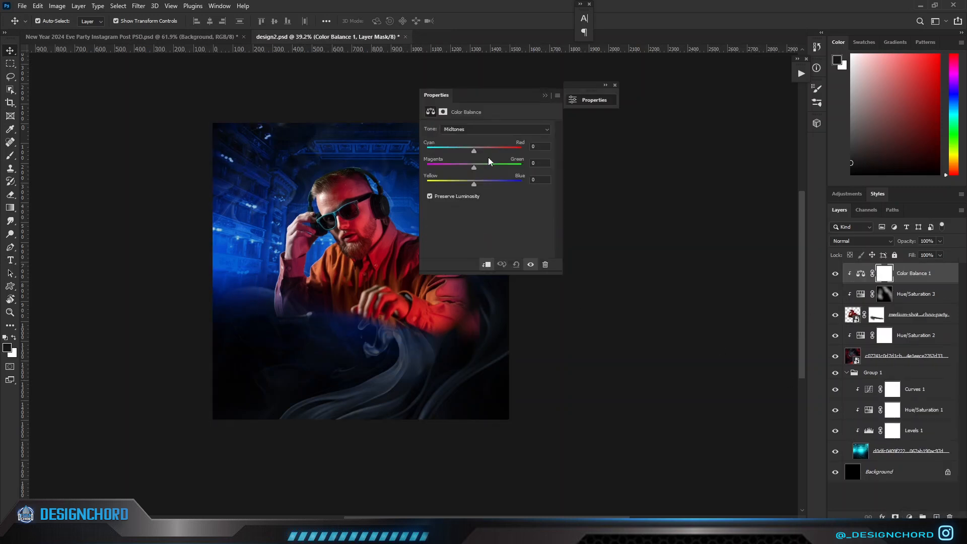
drag(465, 149, 482, 184)
click(546, 95)
scroll(626, 275, down, 2)
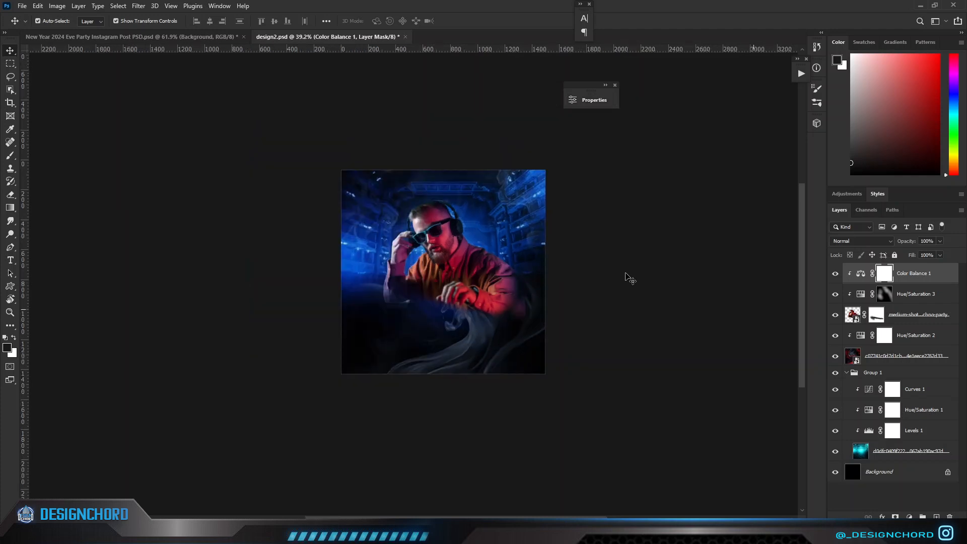
Toggle layer visibility to check the composite and set the hue of the stage's Hue/Saturation adjustment to -180.
scroll(626, 276, up, 1)
click(856, 318)
click(835, 315)
click(834, 315)
click(836, 360)
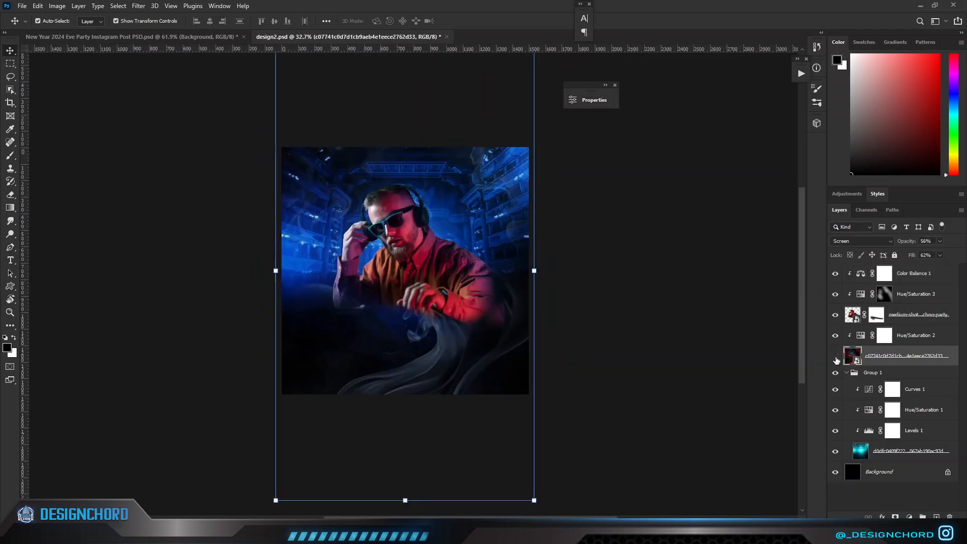
click(854, 452)
double_click(868, 410)
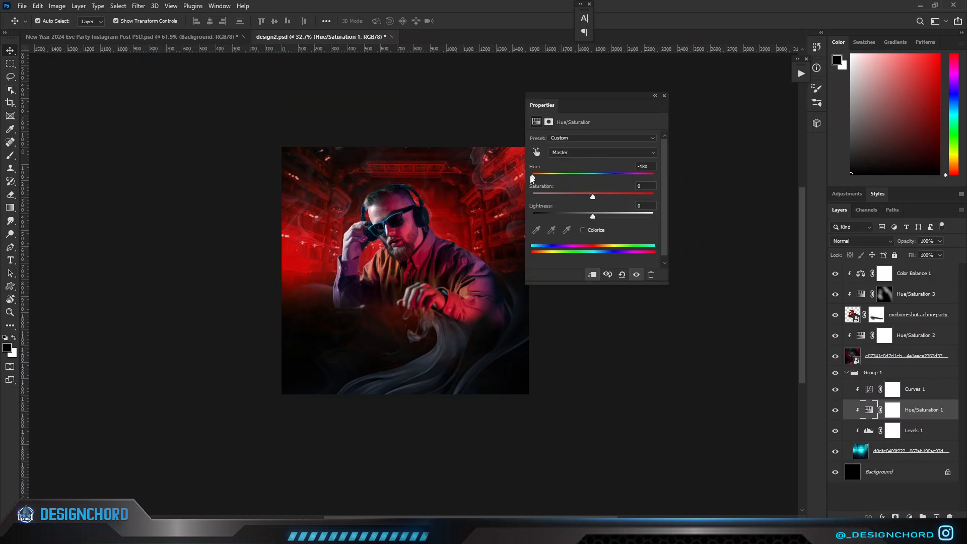
click(655, 95)
Set the hue of the DJ's masked Hue/Saturation adjustment to -117.
scroll(599, 246, down, 1)
click(480, 273)
click(854, 314)
double_click(861, 294)
drag(519, 177, 525, 179)
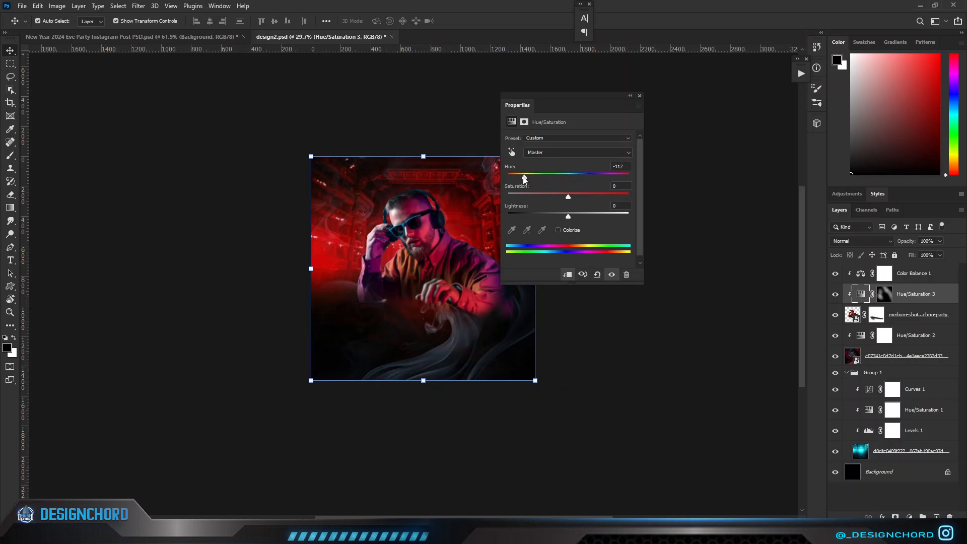
click(630, 96)
Readjust the sliders of the DJ's Color Balance adjustment to suit the red stage.
double_click(859, 275)
drag(407, 109, 573, 124)
drag(554, 176, 582, 207)
click(651, 113)
scroll(536, 238, up, 2)
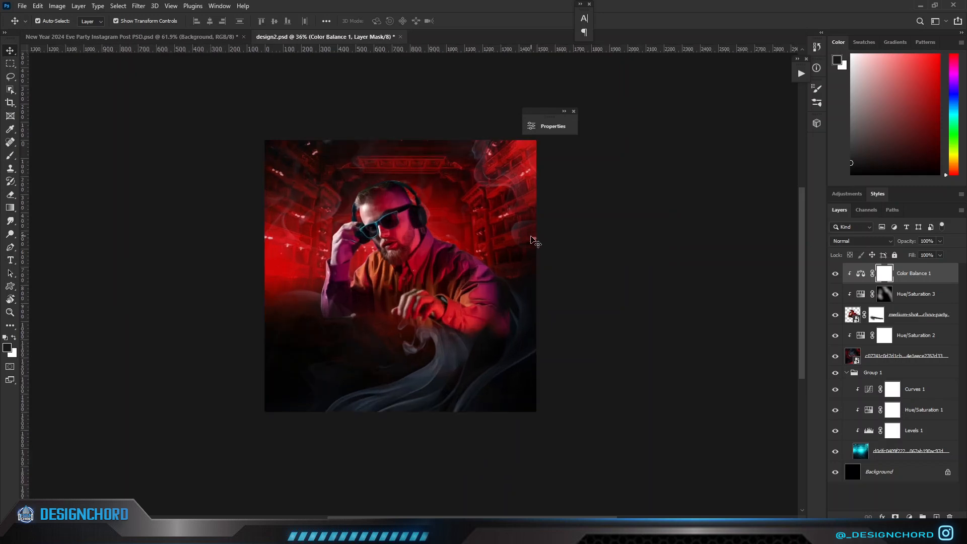
Compare the stage with and without its hue shift and lower the Hue/Saturation adjustment's opacity to mute the red.
click(856, 311)
click(835, 413)
click(835, 413)
click(834, 413)
click(834, 413)
click(869, 412)
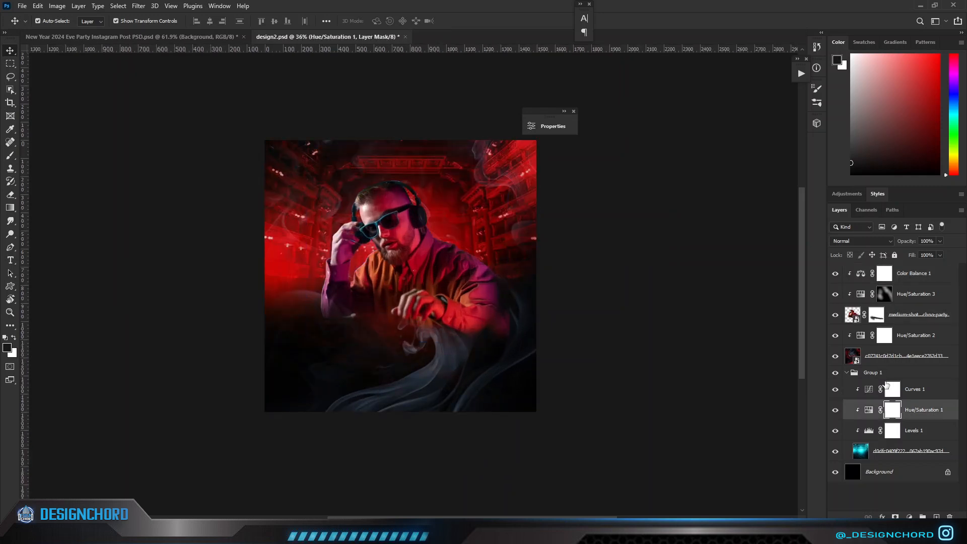
drag(900, 243, 908, 245)
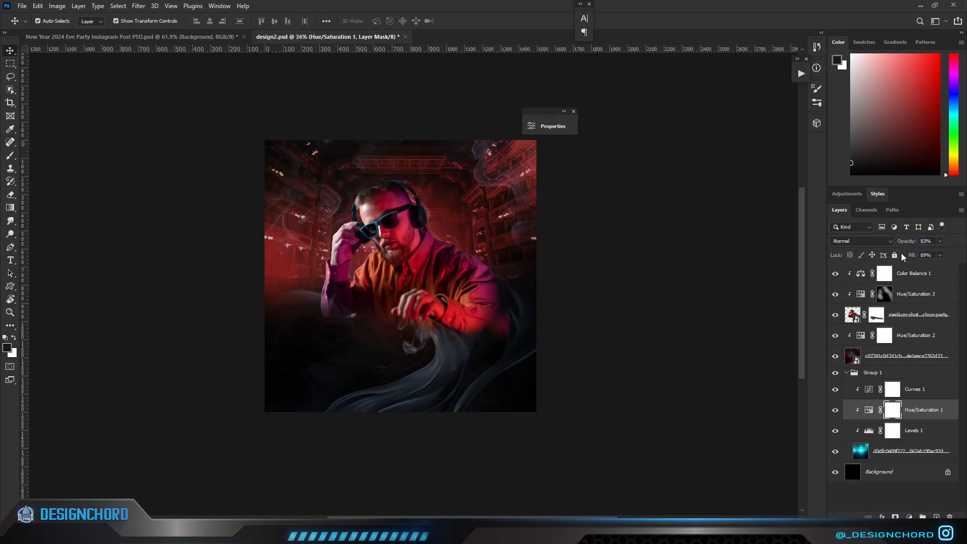
click(630, 350)
scroll(629, 349, down, 1)
scroll(629, 350, up, 1)
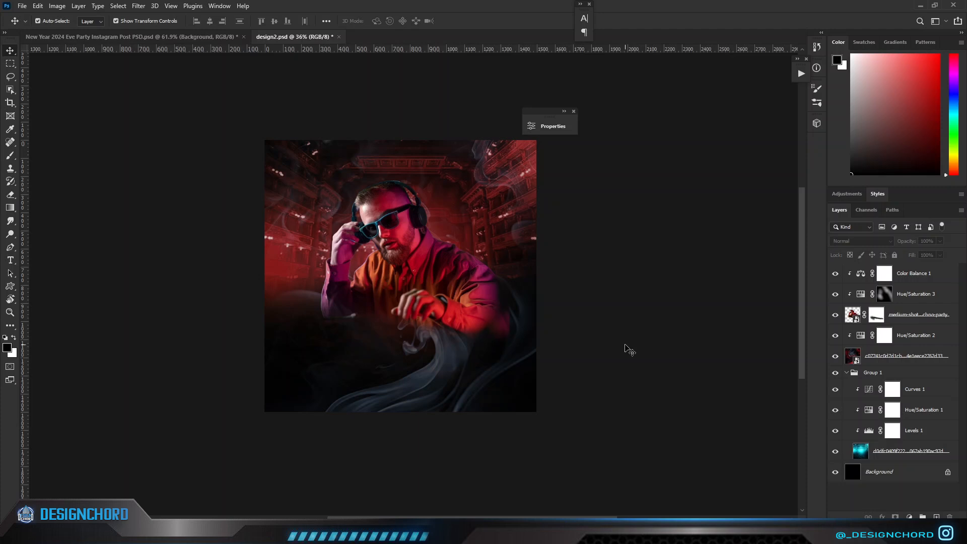
Refine the DJ layer's edges in Select and Mask by raising the Smooth value.
click(867, 318)
click(138, 5)
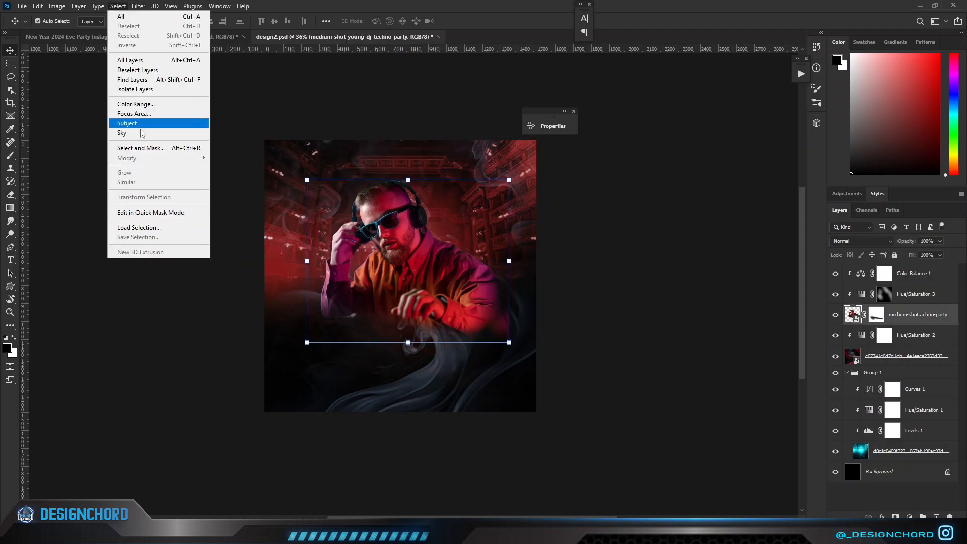
click(134, 147)
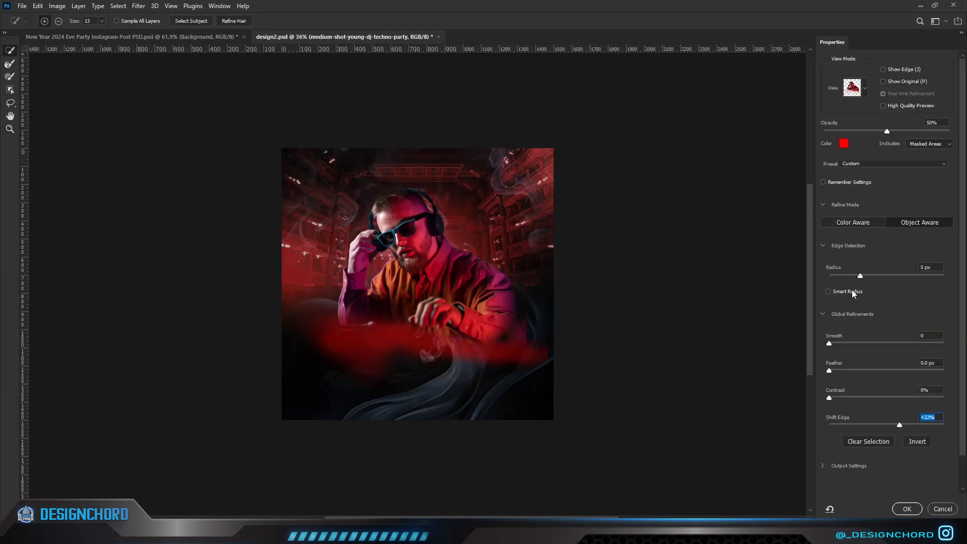
drag(829, 346, 904, 342)
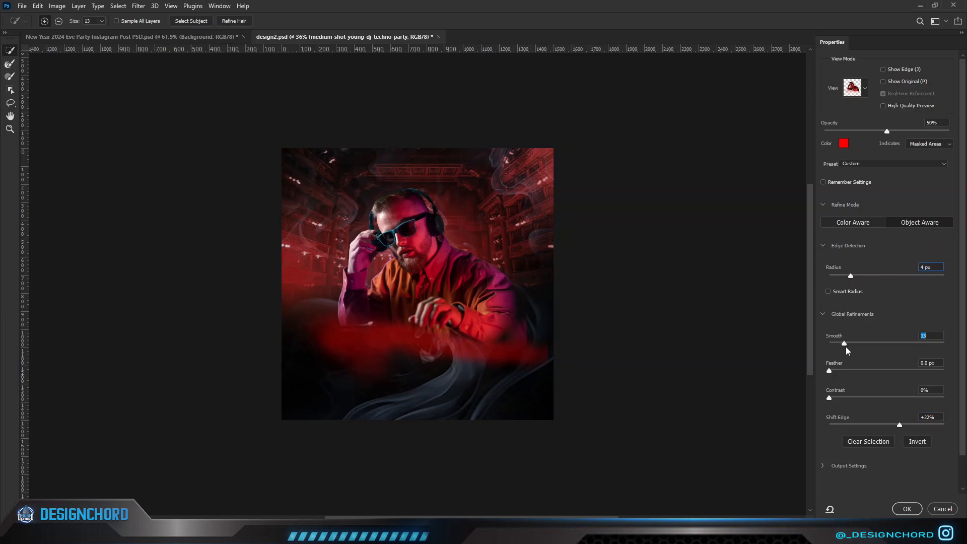
click(906, 509)
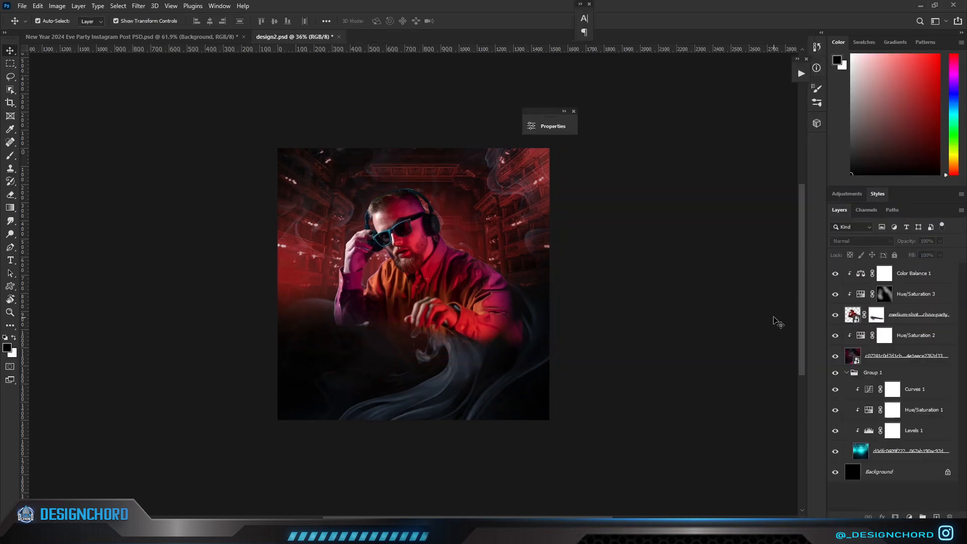
Check the DJ by toggling layers off and delete the masked Hue/Saturation adjustment clipped to it.
click(846, 319)
click(835, 317)
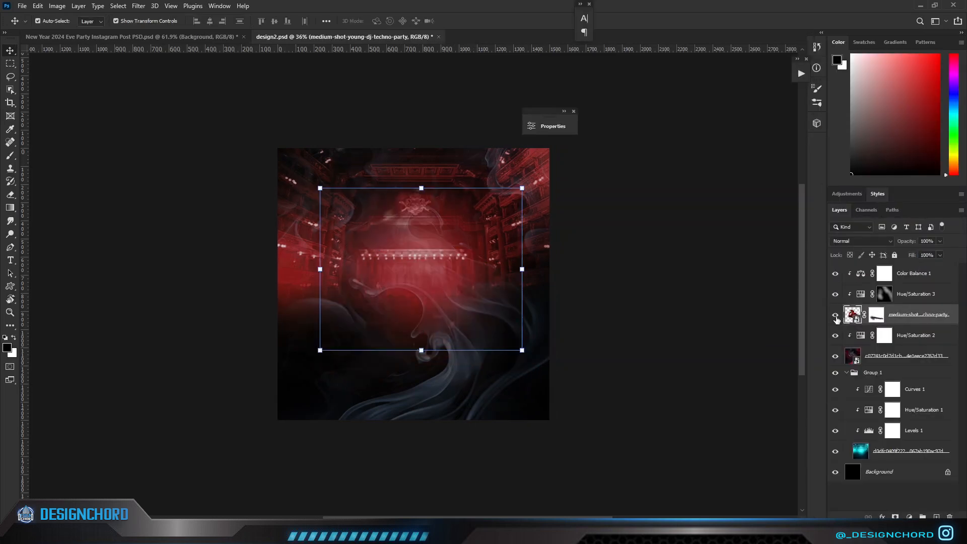
click(836, 316)
click(637, 290)
scroll(477, 292, up, 4)
scroll(476, 296, up, 1)
click(834, 294)
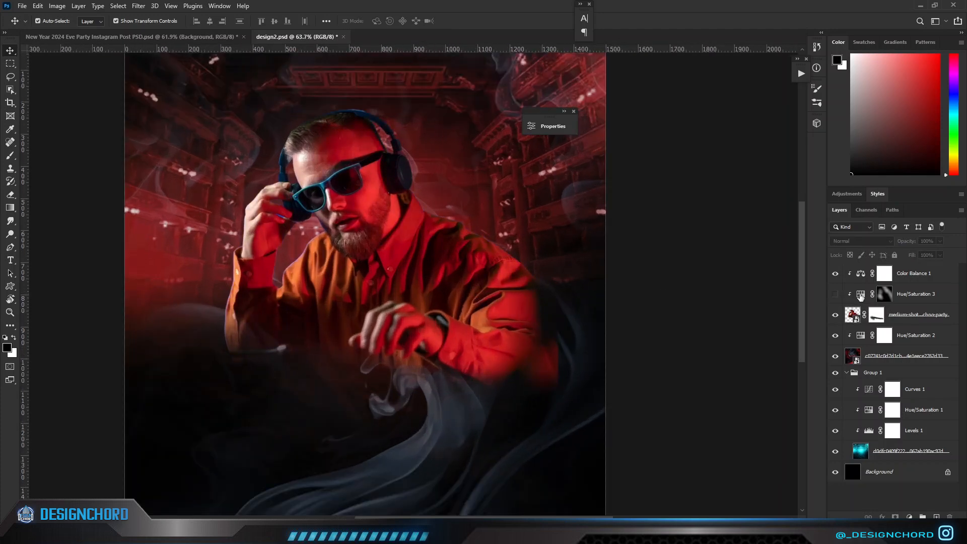
click(885, 294)
key(Delete)
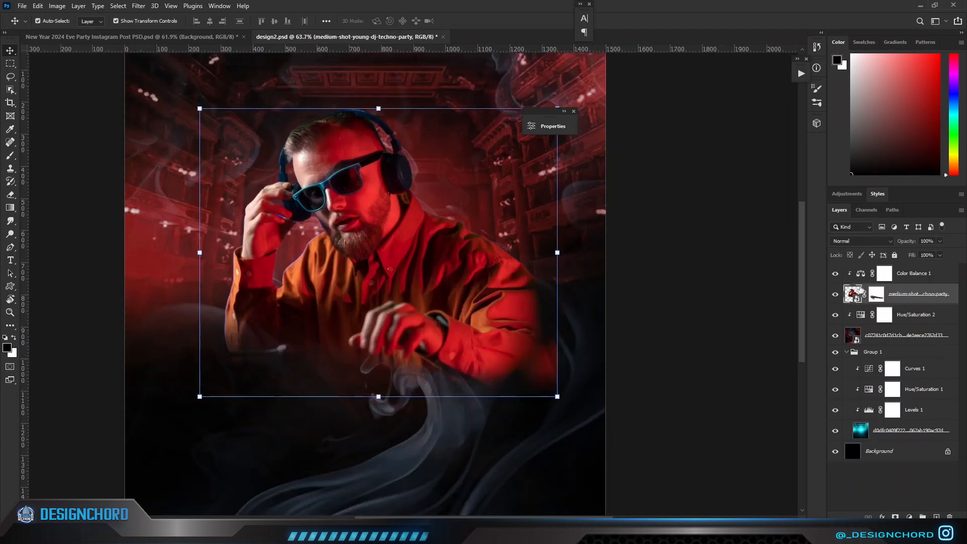
Clip a Curves adjustment directly above the DJ image and pull the shadow part of the curve slightly down.
scroll(675, 282, down, 2)
click(909, 516)
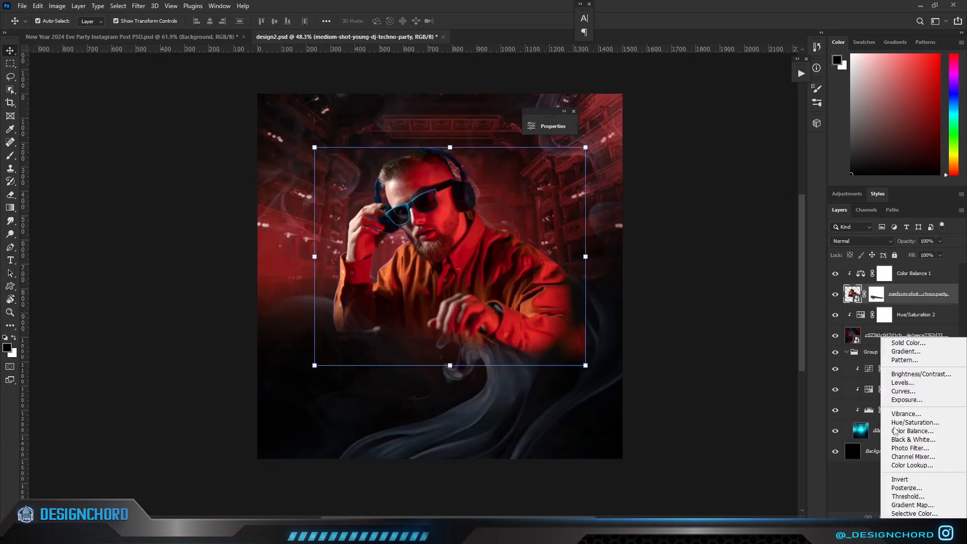
click(901, 392)
drag(444, 132, 607, 159)
click(596, 281)
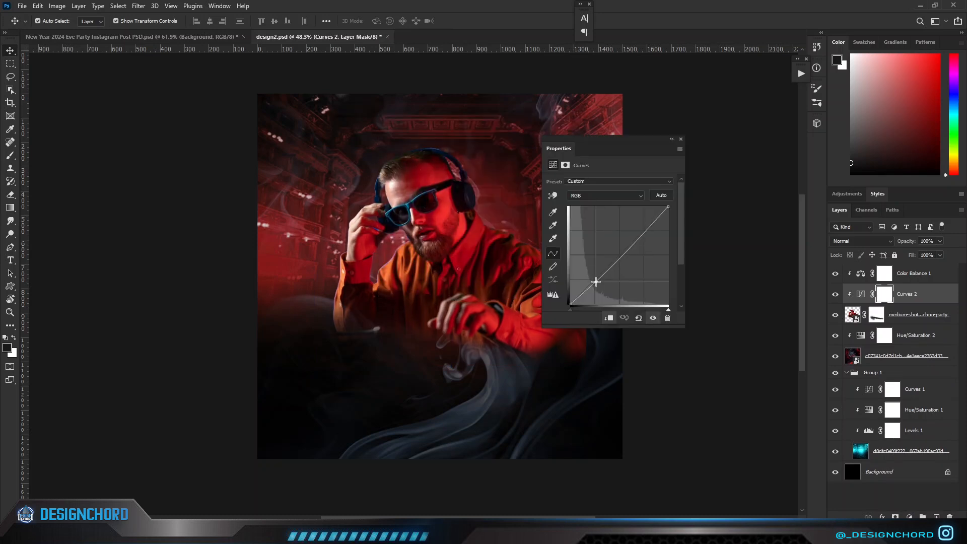
click(671, 139)
Apply the Camera Raw Filter to the DJ Smart Object, adjusting its basic correction sliders.
click(851, 312)
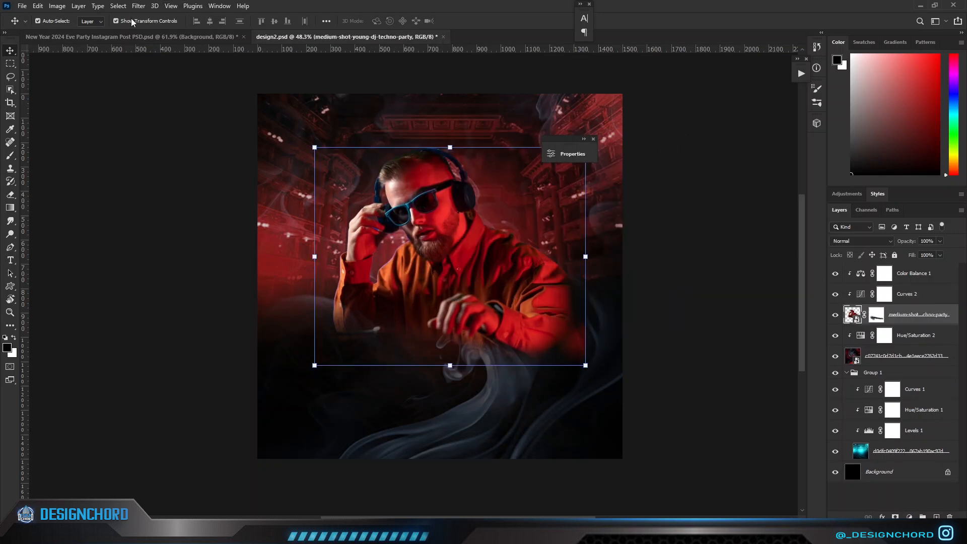
click(139, 5)
click(151, 91)
drag(875, 179, 856, 280)
drag(874, 295, 868, 394)
click(931, 529)
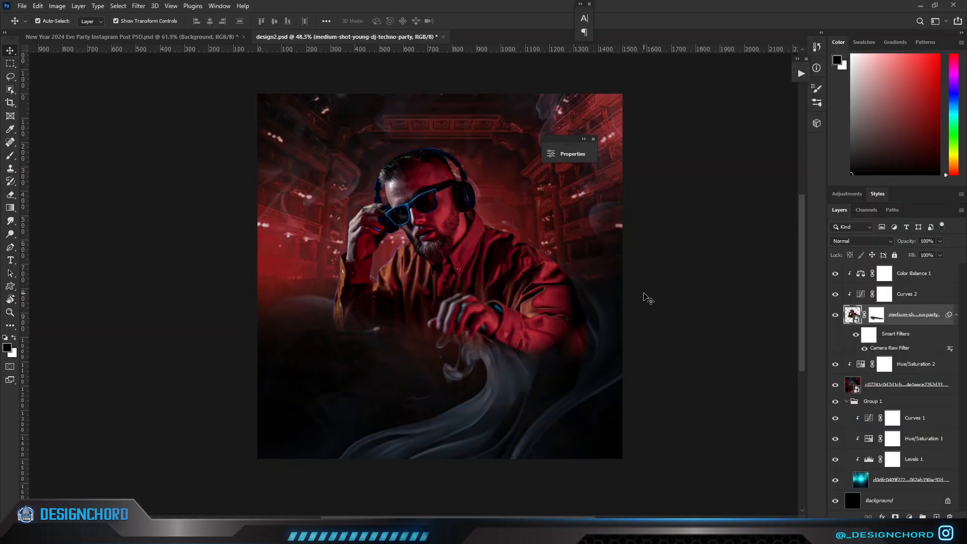
Brush black at 60% opacity on the DJ layer mask to remove the blue fringe between the raised arm and the shoulder.
scroll(634, 289, up, 1)
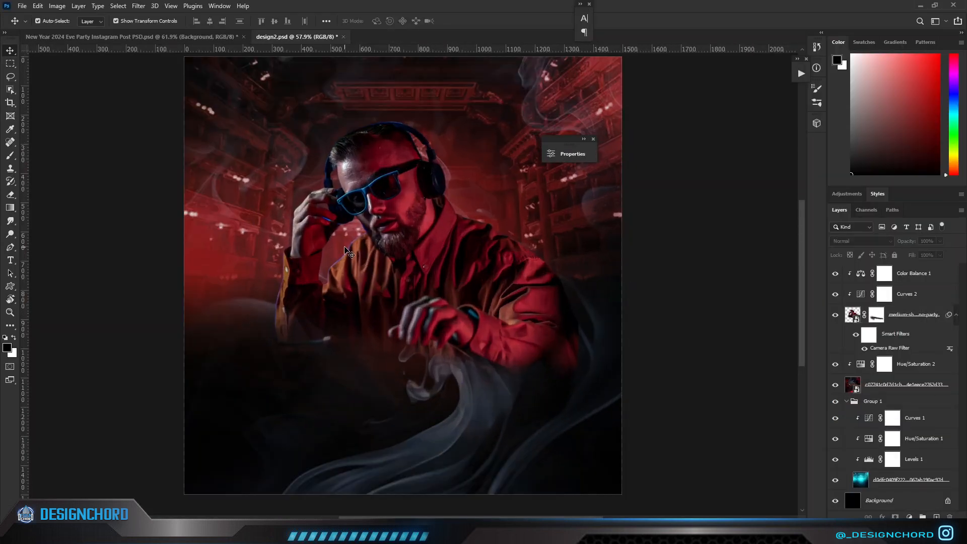
scroll(348, 252, up, 5)
click(839, 275)
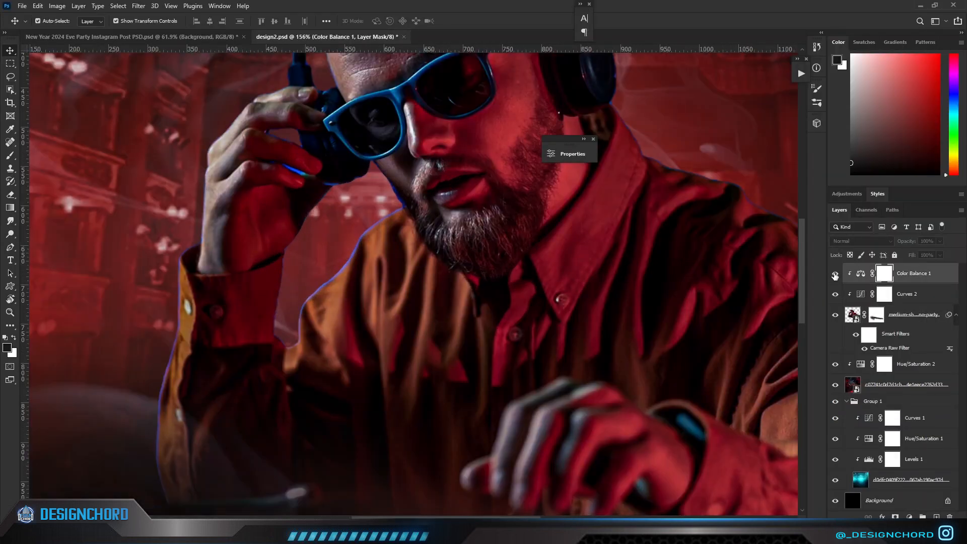
scroll(751, 292, down, 3)
scroll(392, 335, up, 1)
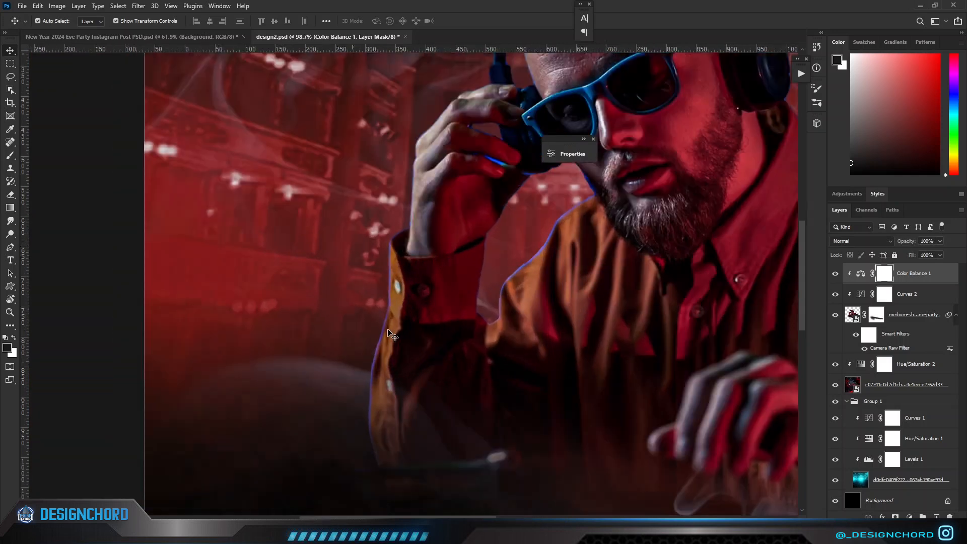
scroll(391, 335, up, 6)
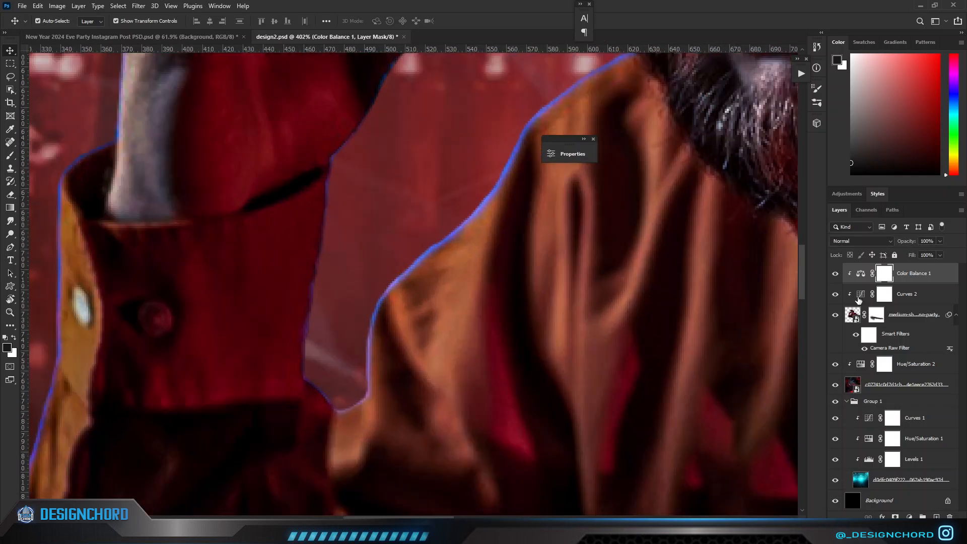
click(872, 319)
click(836, 314)
click(835, 315)
key(b)
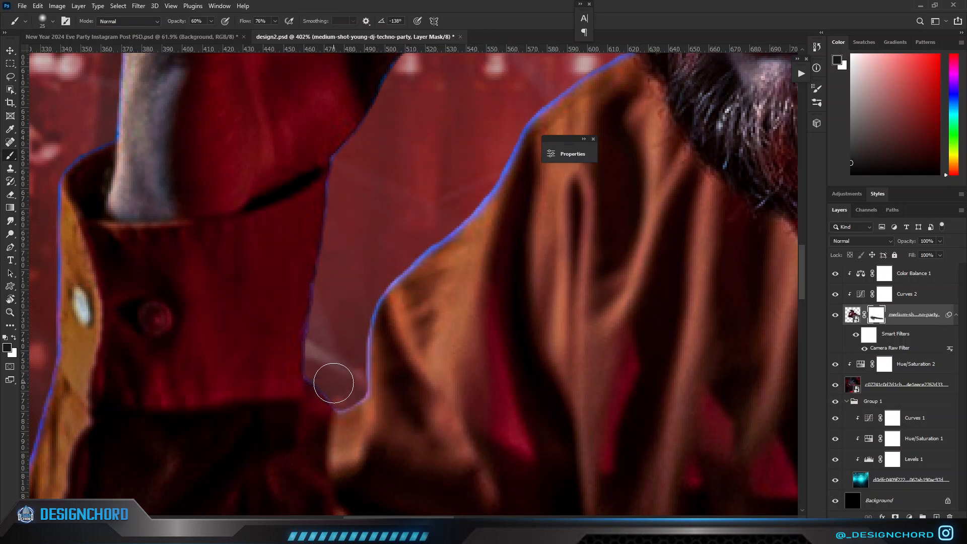
mouse_move(342, 398)
mouse_down()
mouse_move(357, 376)
mouse_move(357, 340)
mouse_move(364, 359)
mouse_move(381, 276)
mouse_move(363, 339)
mouse_move(446, 227)
mouse_move(509, 174)
mouse_move(372, 282)
mouse_move(523, 155)
mouse_move(504, 161)
mouse_move(550, 97)
mouse_up()
scroll(435, 222, down, 5)
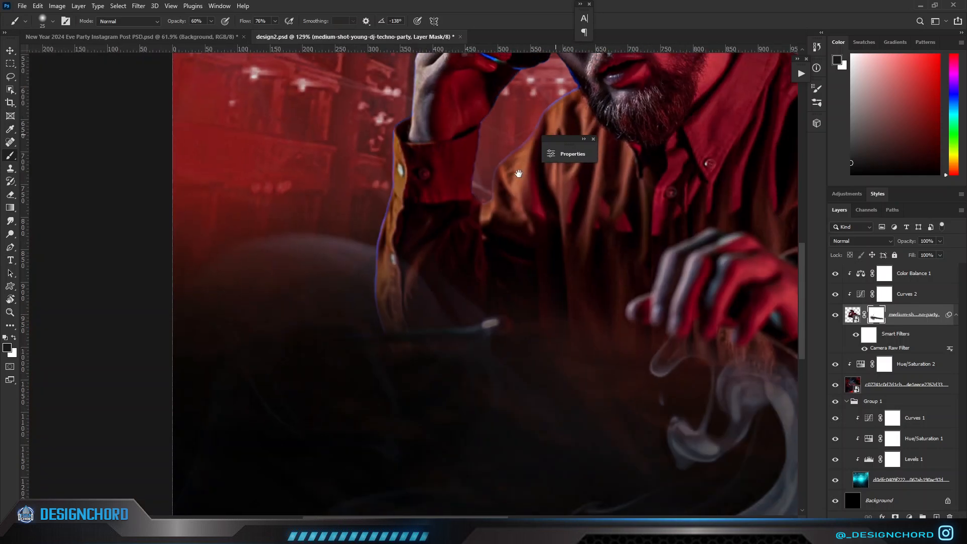
scroll(434, 195, up, 5)
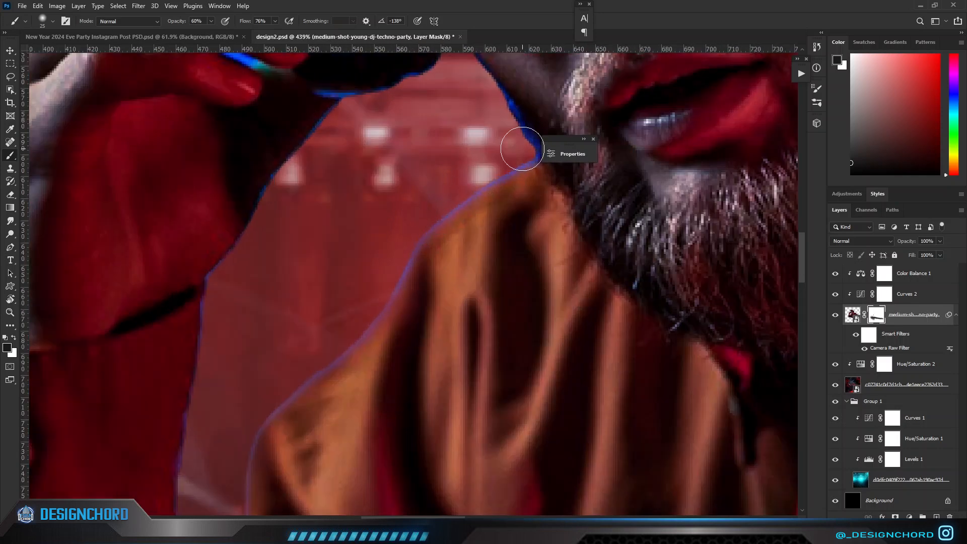
scroll(497, 103, down, 8)
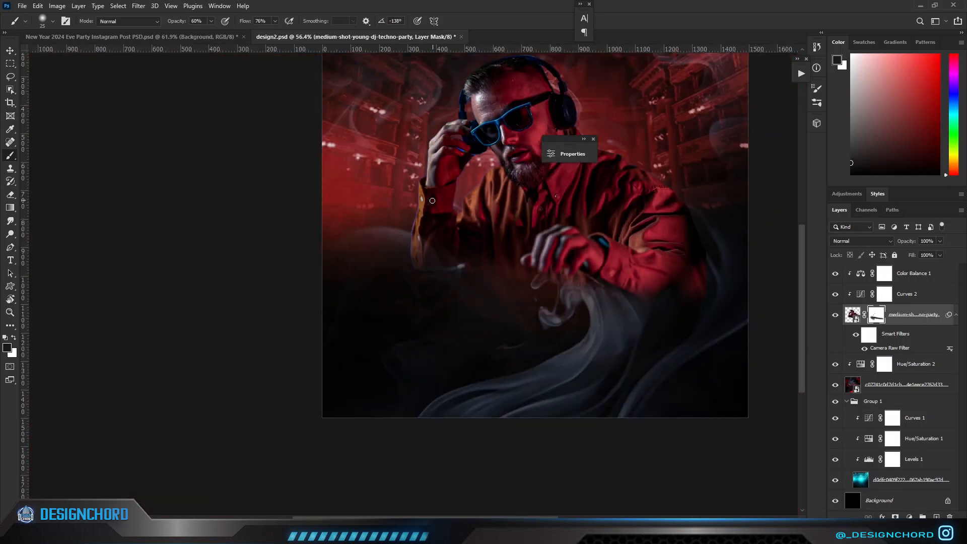
Set the brush to 100% opacity and flow and mask out the bright blue gap between the DJ's fingers at the headphones.
scroll(421, 215, up, 12)
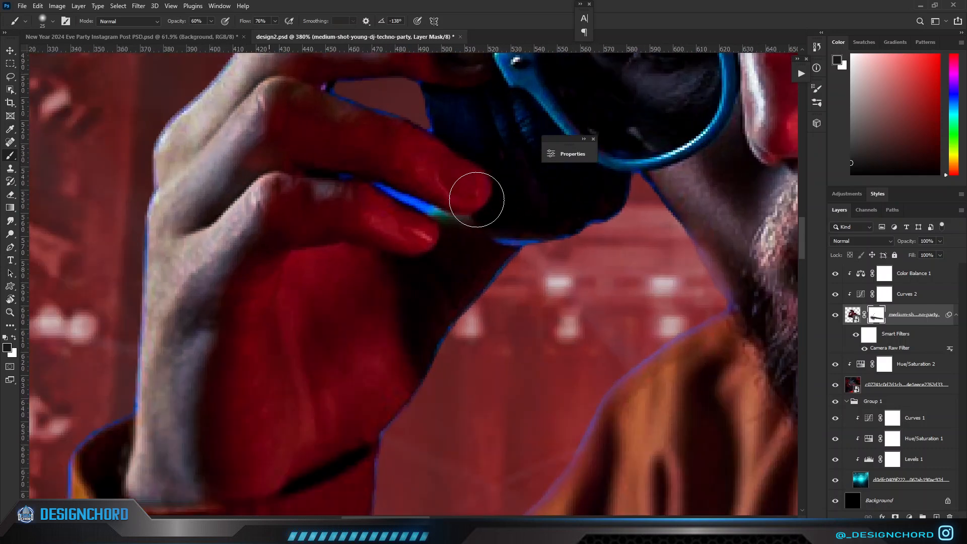
key(e)
drag(395, 216, 275, 220)
click(851, 314)
click(880, 318)
key(b)
drag(387, 204, 375, 206)
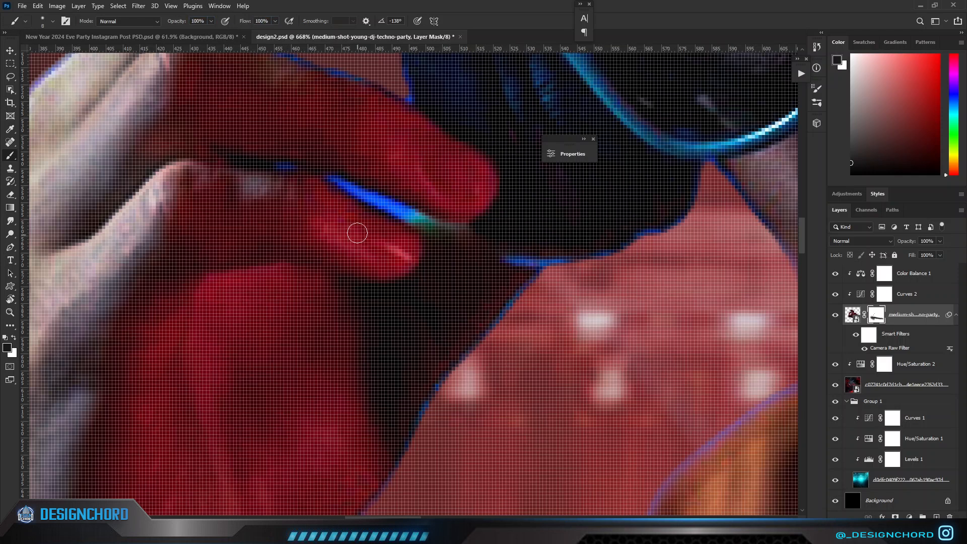
Mask out the leftover blue fringe around the DJ's fingers and headphone cup with a smaller brush.
scroll(421, 222, down, 6)
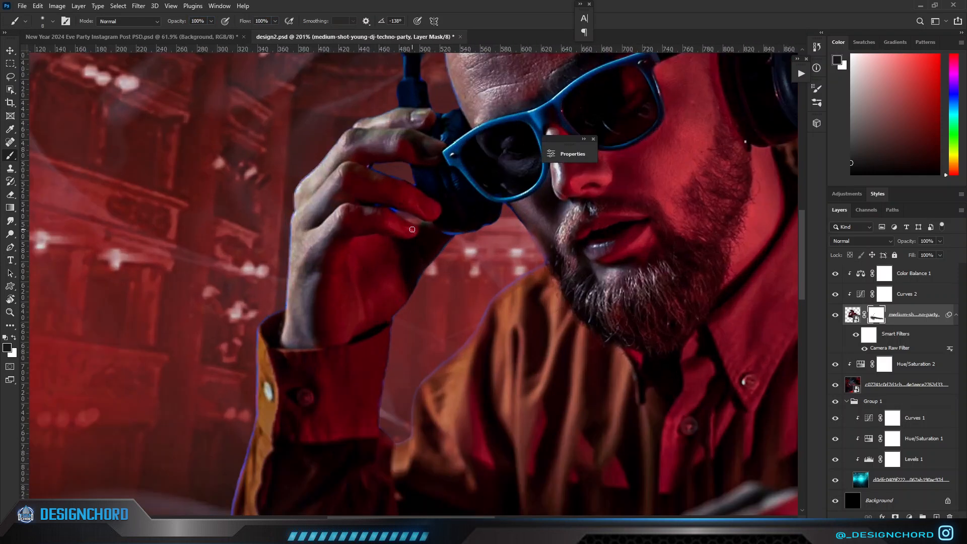
scroll(412, 230, up, 6)
scroll(356, 185, up, 1)
drag(321, 137, 333, 135)
drag(612, 266, 718, 274)
scroll(712, 268, down, 5)
scroll(711, 267, down, 6)
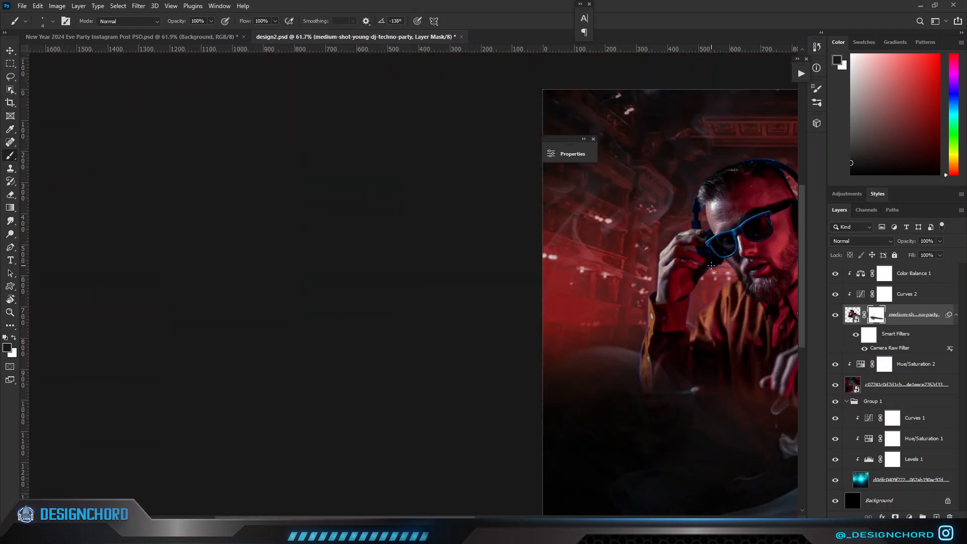
Move the collapsed Properties panel off the artwork and bring the Flare layer from the New Year 2024 PSD in above Hue/Saturation 2.
scroll(573, 323, up, 1)
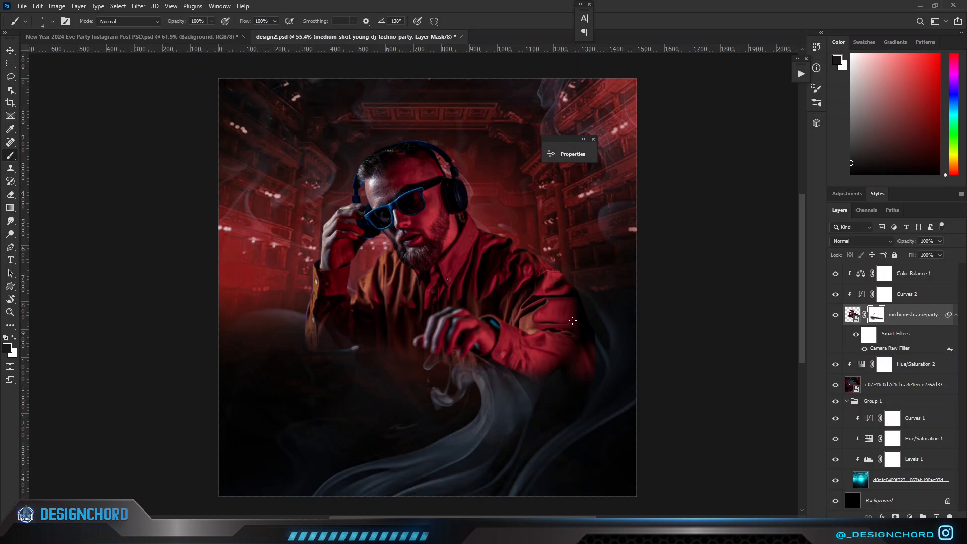
scroll(471, 265, up, 1)
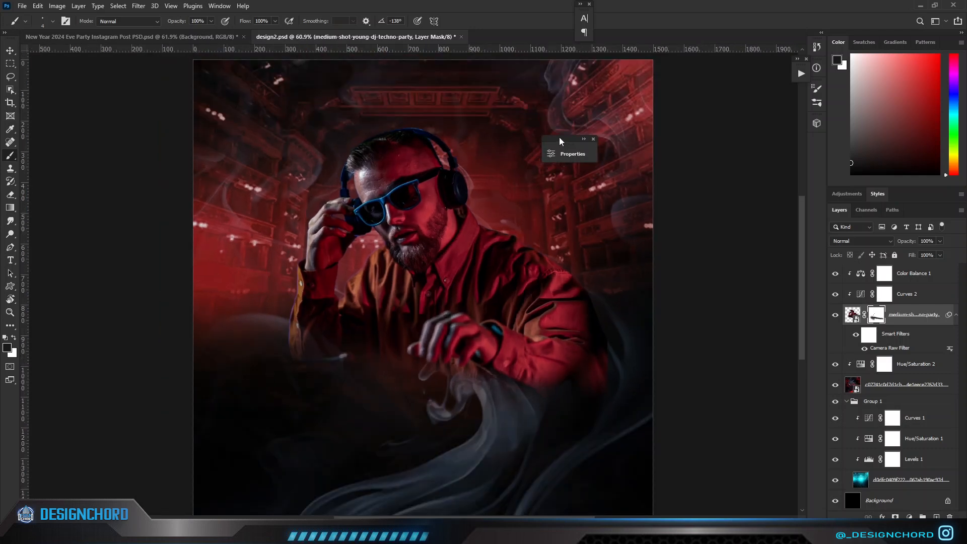
drag(560, 141, 699, 104)
scroll(559, 209, down, 1)
click(861, 276)
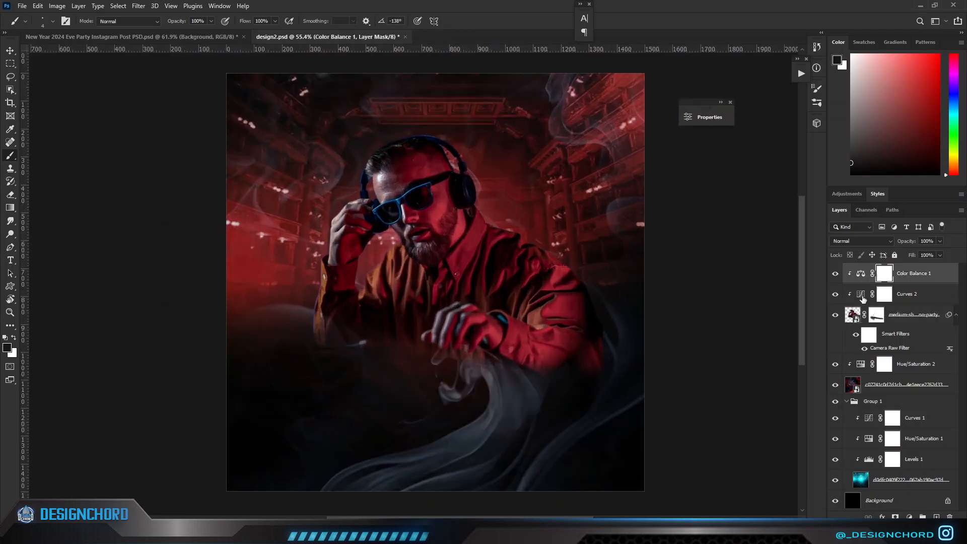
click(957, 318)
click(929, 341)
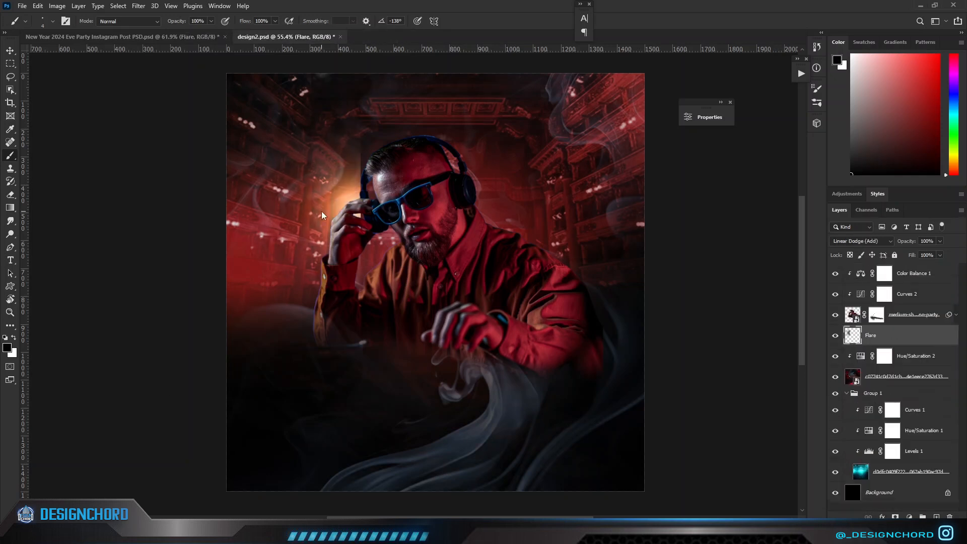
Reposition the Flare layer with Free Transform so it glows behind the DJ between the raised arm and the face.
key(ctrl+t)
drag(364, 234, 395, 245)
drag(424, 365, 443, 377)
drag(401, 324, 397, 326)
key(Return)
key(b)
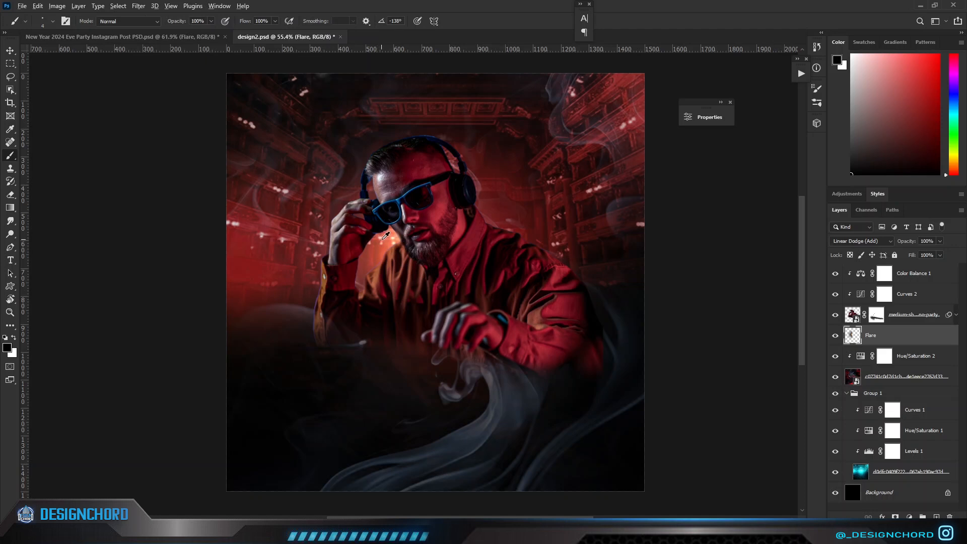
Duplicate the Flare layer, flip the copy horizontally and place it behind the DJ's opposite shoulder.
key(v)
key(alt+v)
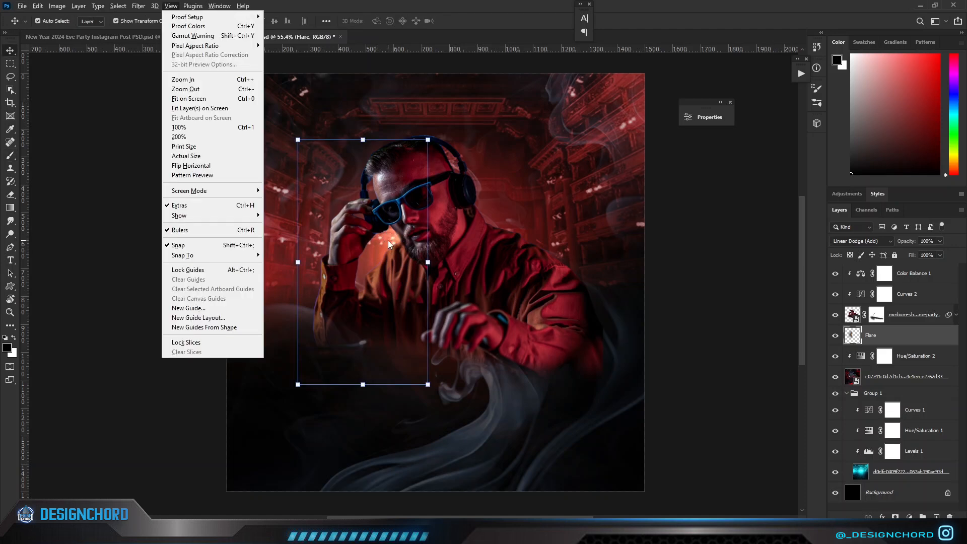
key(Escape)
drag(394, 243, 556, 281)
key(ctrl+t)
right_click(521, 216)
click(569, 413)
drag(552, 399, 542, 344)
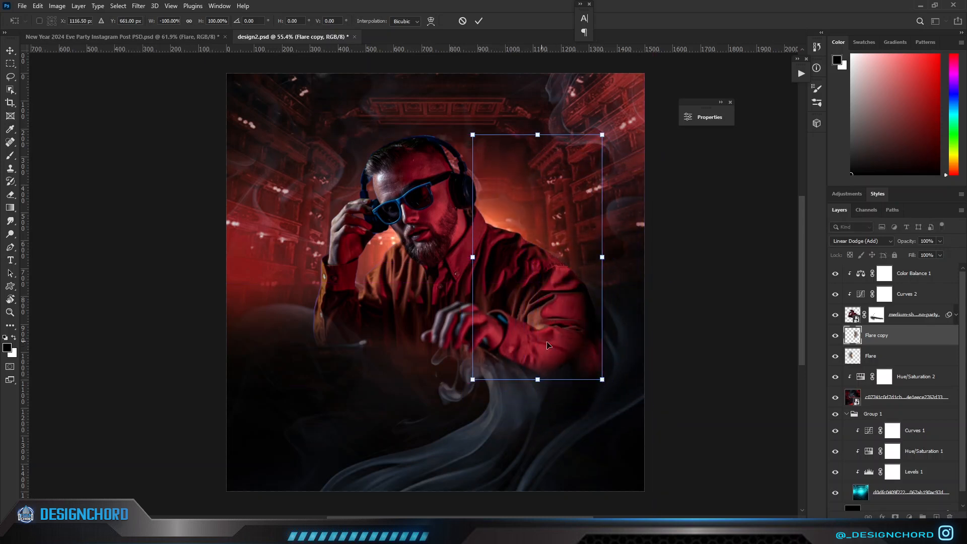
click(642, 360)
click(643, 360)
scroll(640, 358, down, 1)
scroll(403, 318, up, 4)
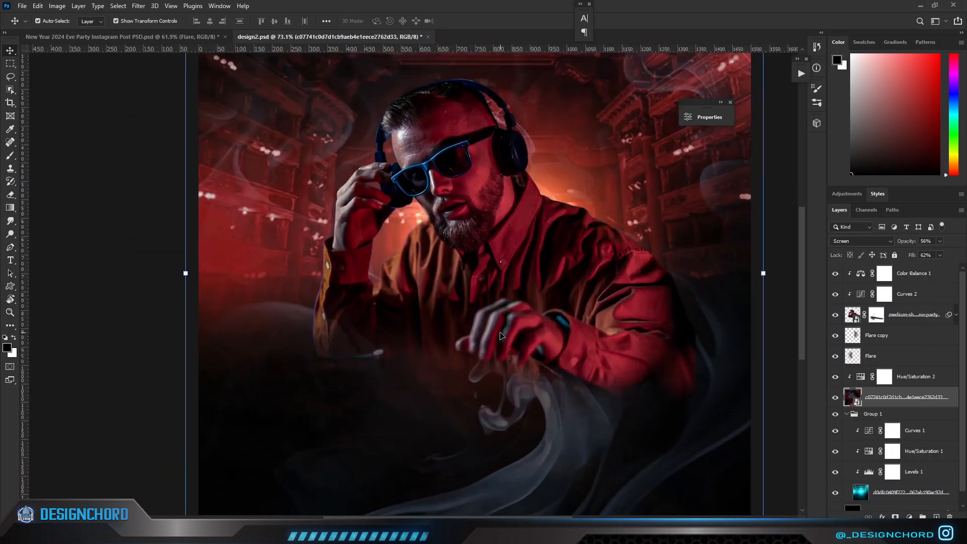
scroll(498, 335, up, 3)
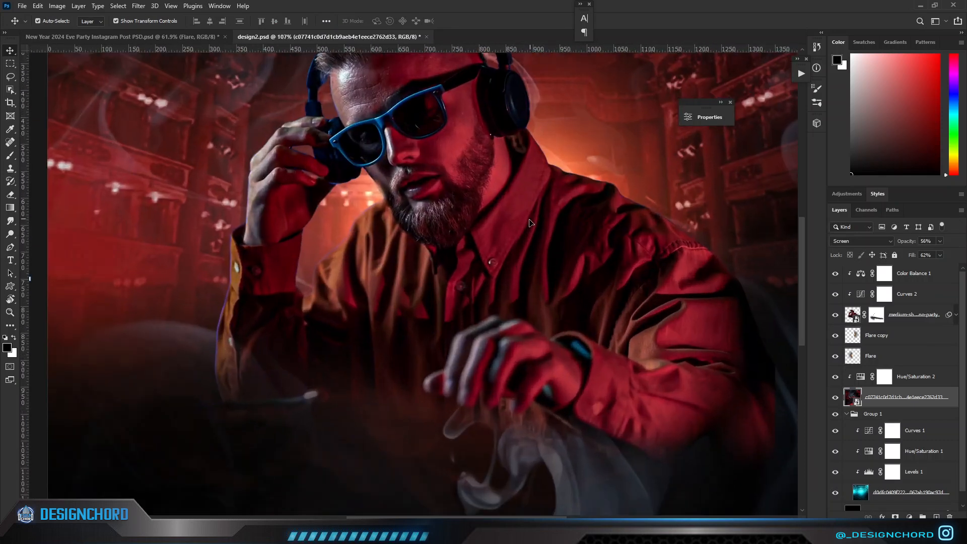
scroll(542, 202, down, 5)
key(ctrl+0)
click(906, 273)
click(909, 517)
click(904, 344)
drag(714, 301, 725, 287)
drag(737, 363, 737, 351)
drag(719, 281, 726, 235)
click(738, 236)
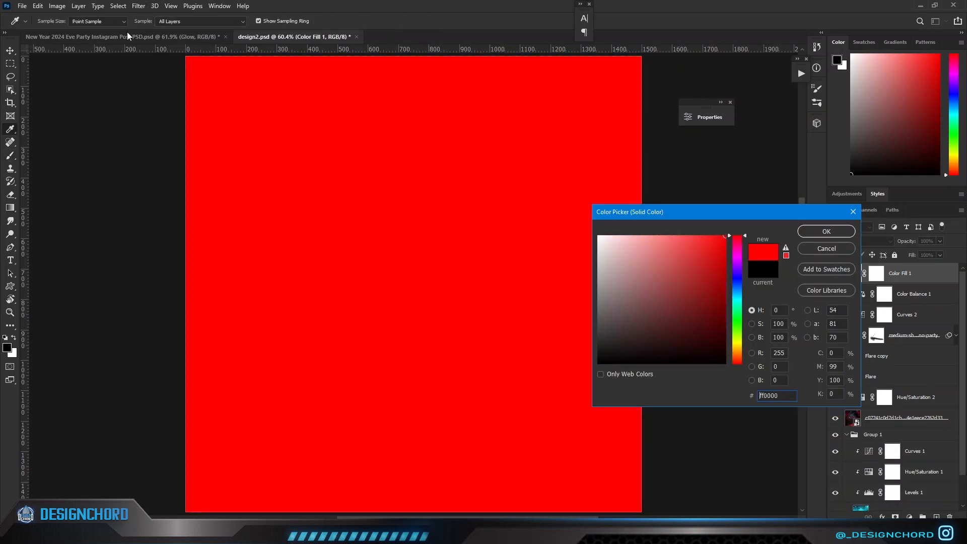
click(827, 248)
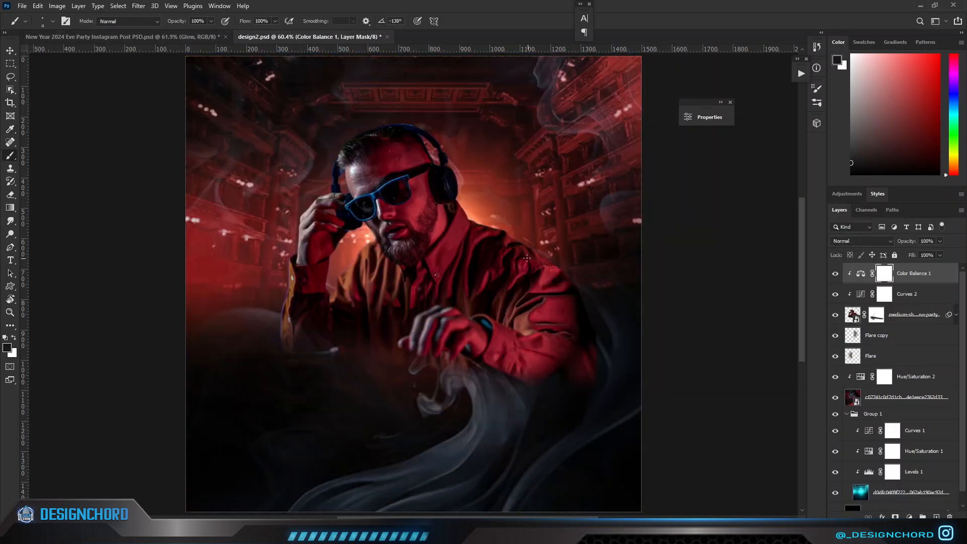
Add an orange Solid Color fill layer above Color Balance 1, set it to Color Dodge and clip it to the DJ.
click(909, 517)
click(901, 339)
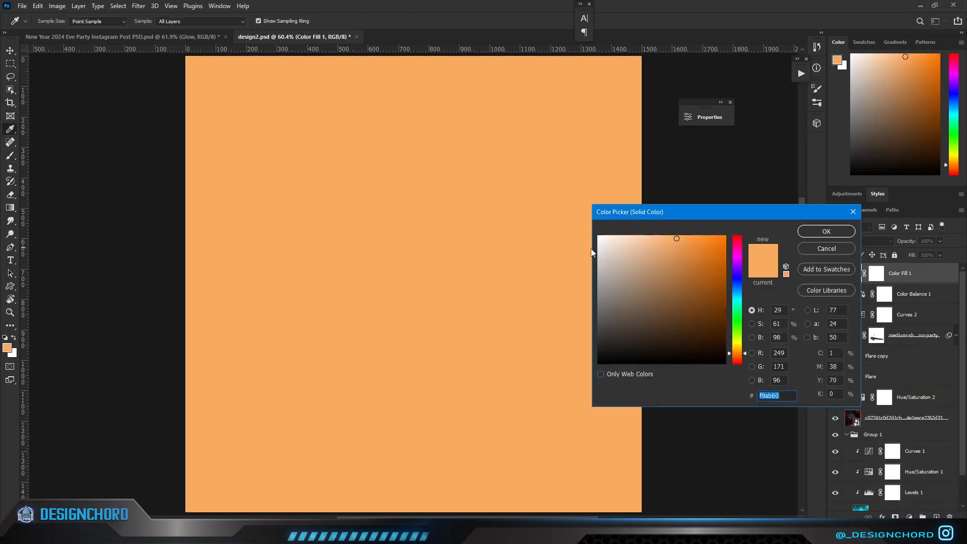
drag(740, 353, 738, 357)
drag(711, 257, 771, 189)
click(803, 236)
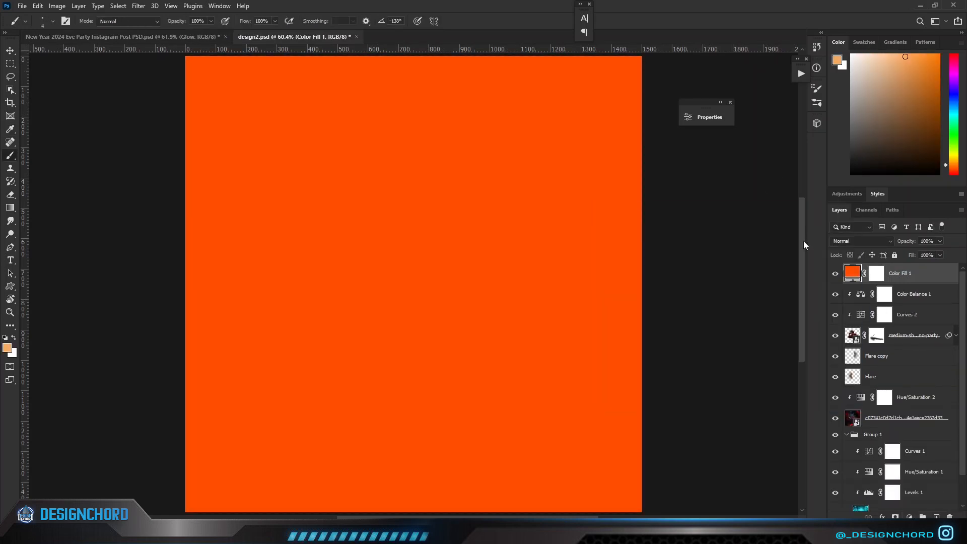
click(853, 242)
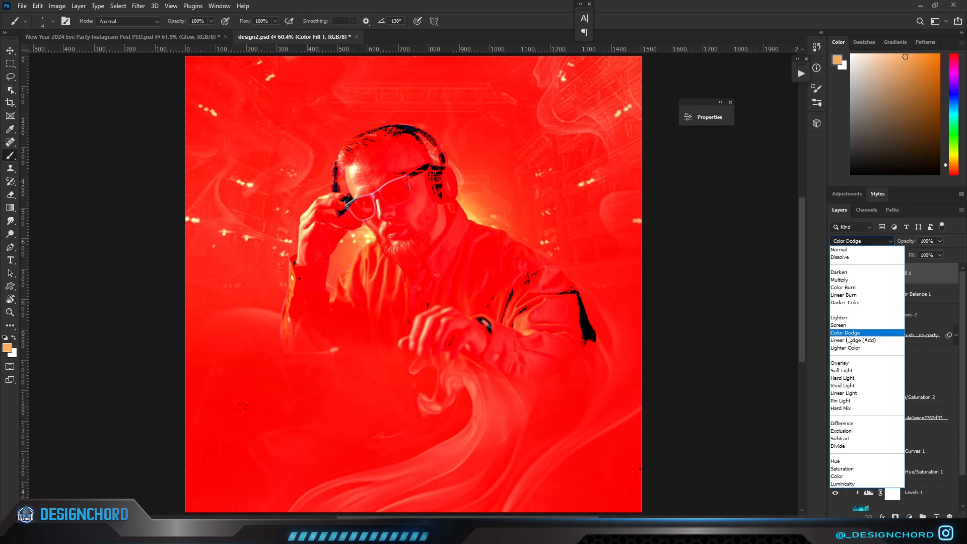
click(849, 333)
alt+click(865, 282)
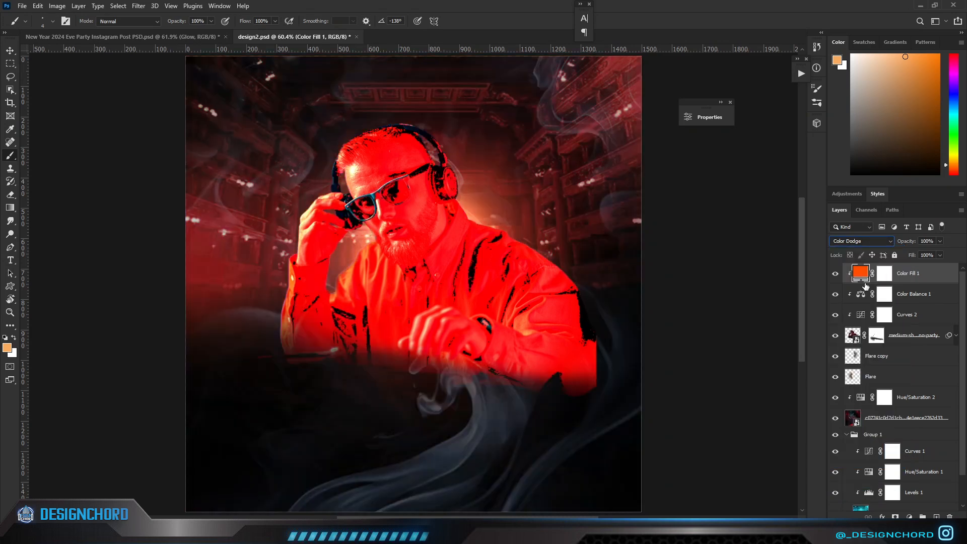
Change the colour of Color Fill 1 to yellow-orange #ffae00.
double_click(865, 277)
drag(739, 367, 739, 349)
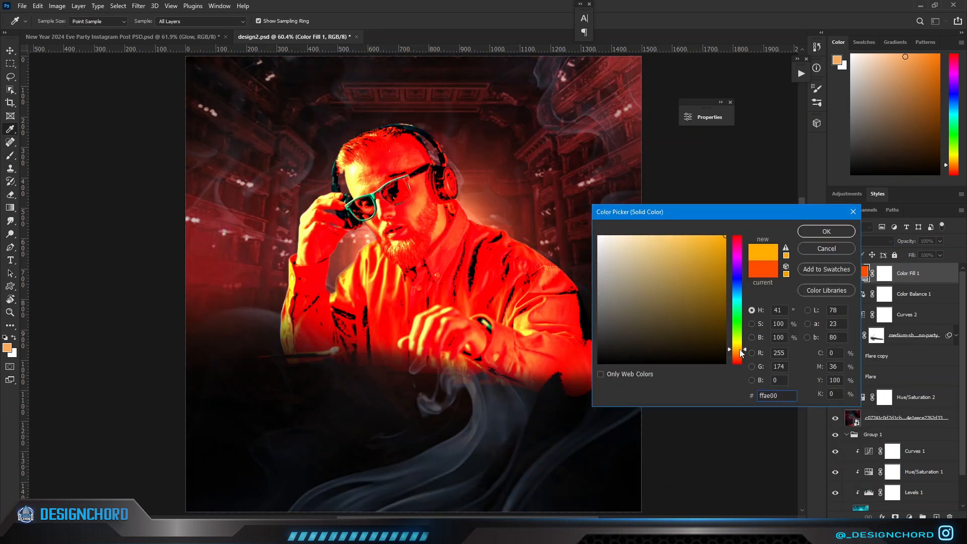
click(819, 233)
Split the dark Blend If sliders of Color Fill 1 to 0/63 for This Layer and 0/95 for Underlying Layer.
double_click(936, 282)
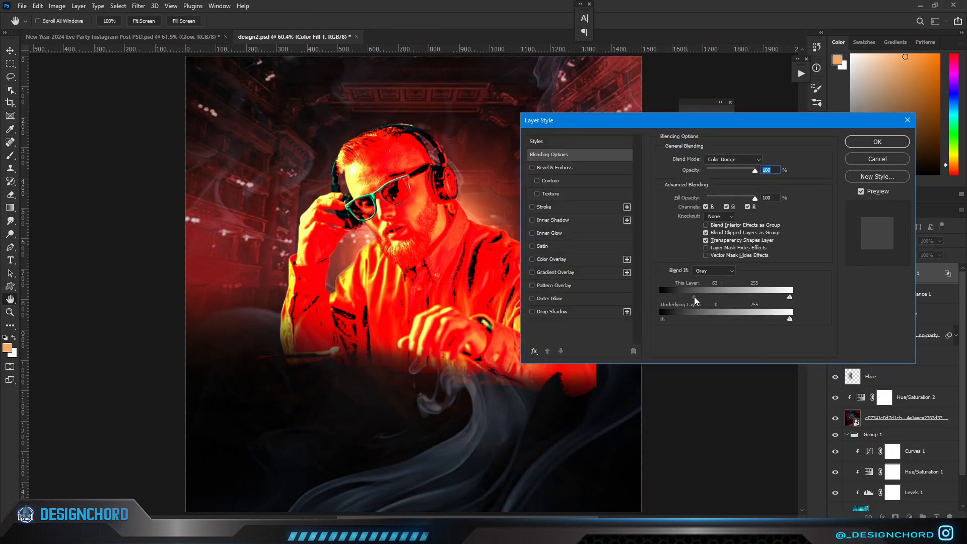
drag(668, 323, 711, 325)
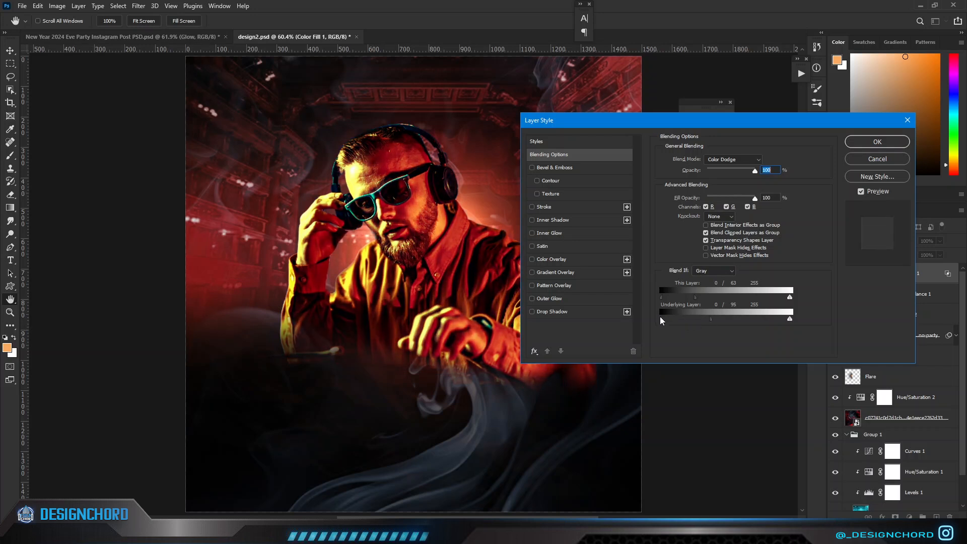
click(876, 142)
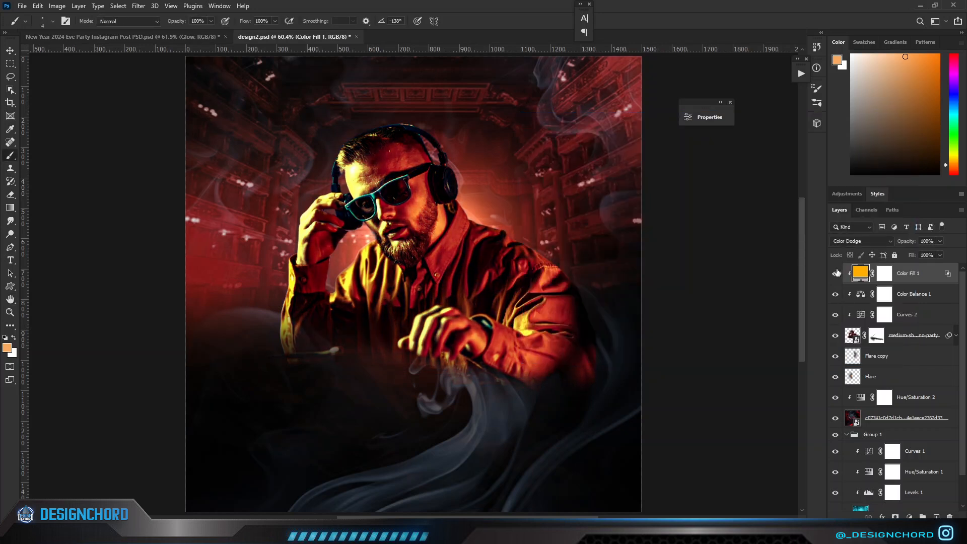
Invert the Color Fill 1 layer mask to black and reset the foreground and background colours to default.
click(885, 273)
key(d)
key(ctrl+i)
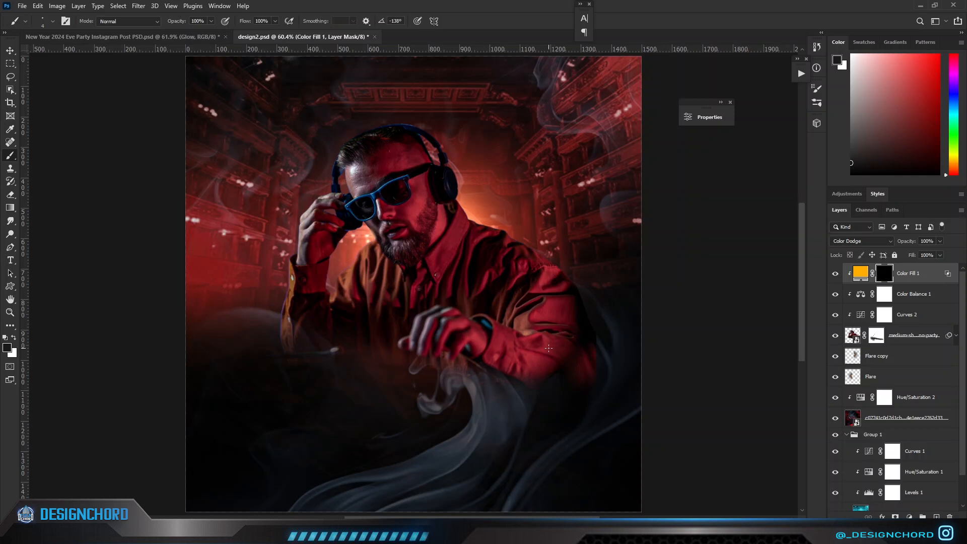
Paint white with a large soft brush on the Color Fill 1 mask to reveal the orange glow along the lowered arm's shoulder.
scroll(548, 347, up, 2)
scroll(491, 317, down, 1)
drag(486, 302, 522, 301)
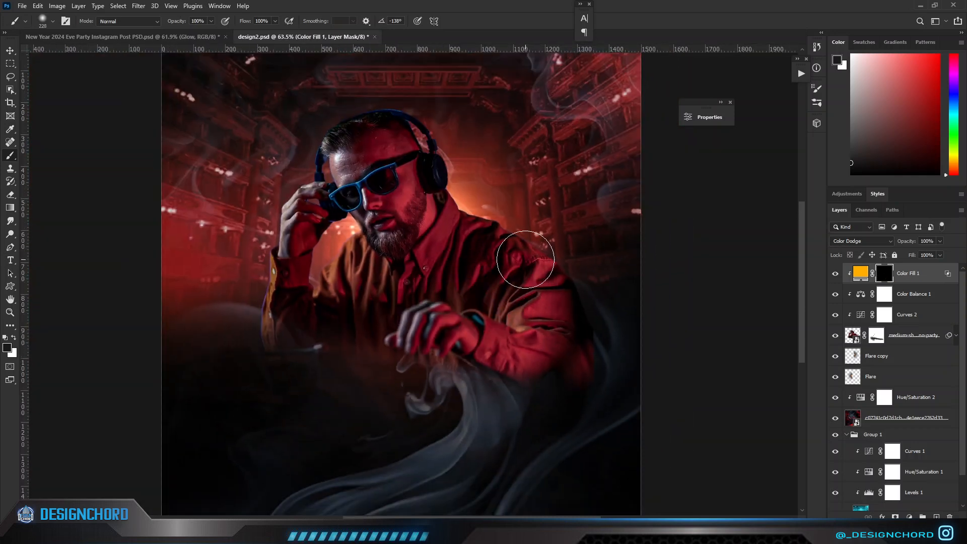
scroll(525, 266, up, 7)
scroll(568, 208, up, 5)
drag(561, 203, 525, 212)
key(x)
mouse_move(400, 152)
mouse_down()
mouse_move(571, 235)
mouse_move(707, 410)
mouse_up()
scroll(700, 406, down, 6)
drag(519, 364, 561, 355)
scroll(390, 237, up, 2)
drag(391, 241, 380, 244)
drag(420, 229, 422, 364)
key(ctrl+z)
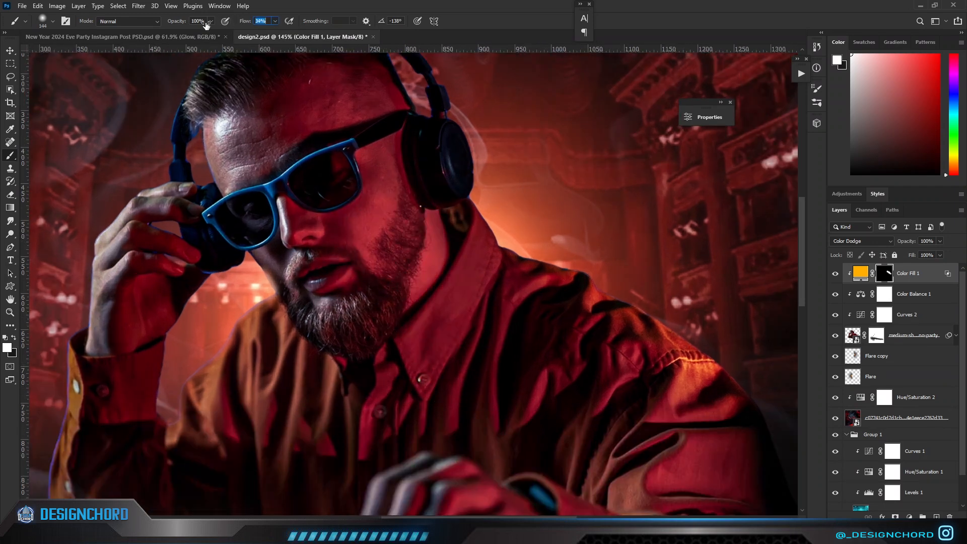
Lower the brush to 25% opacity and 34% flow and paint a soft glow over the DJ's neck and lower hand.
scroll(383, 193, down, 1)
drag(409, 240, 425, 245)
mouse_move(426, 244)
mouse_down()
mouse_move(424, 321)
mouse_move(430, 309)
mouse_up()
scroll(446, 312, down, 2)
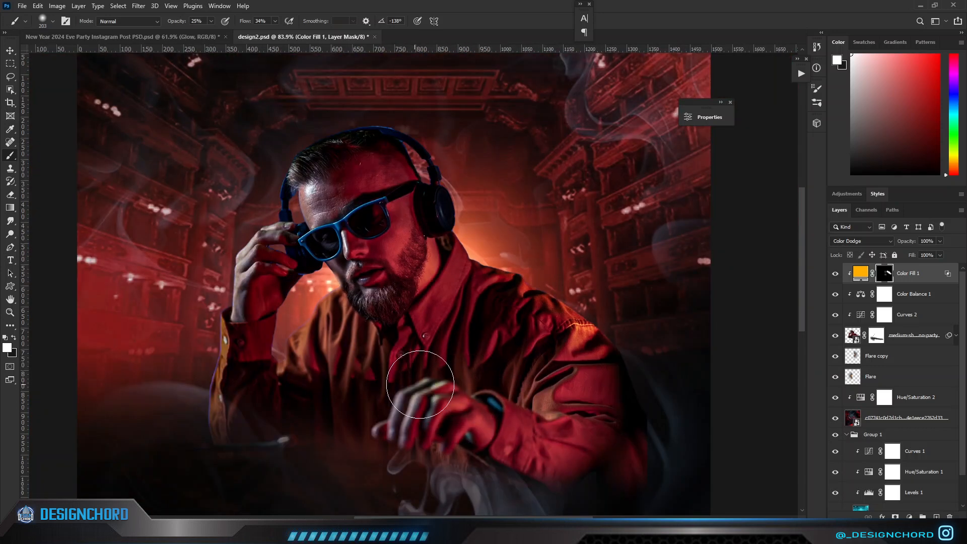
Paint the orange glow with a 172 px soft brush on the Color Fill 1 mask over the raised arm's sleeve.
scroll(297, 282, up, 3)
scroll(139, 258, down, 3)
mouse_move(181, 307)
mouse_down()
mouse_move(224, 263)
mouse_move(269, 172)
mouse_up()
scroll(201, 252, up, 2)
alt+right_click(201, 253)
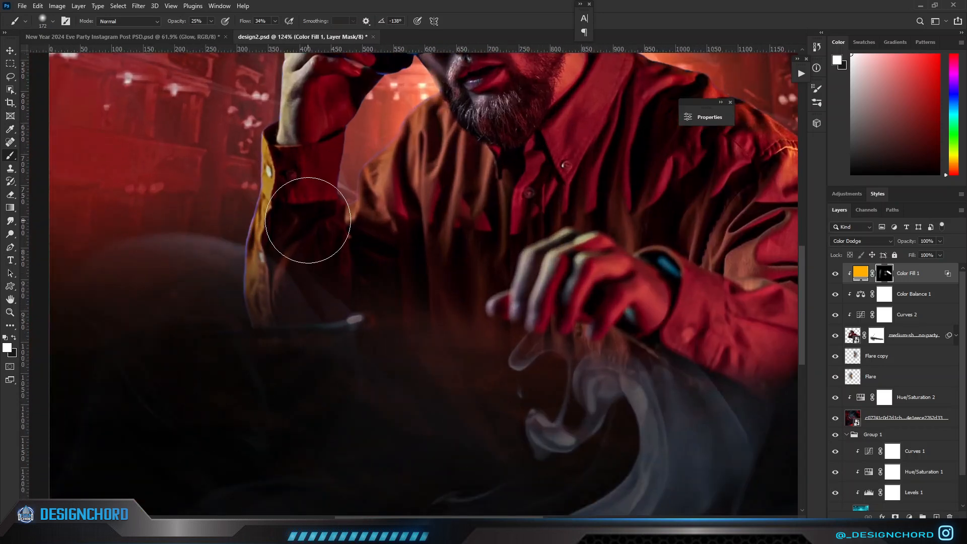
scroll(310, 220, down, 3)
scroll(384, 221, down, 2)
Enlarge the soft brush to 532 px and paint a faint orange glow over the DJ's raised hand and head.
alt+right_click(383, 230)
click(342, 141)
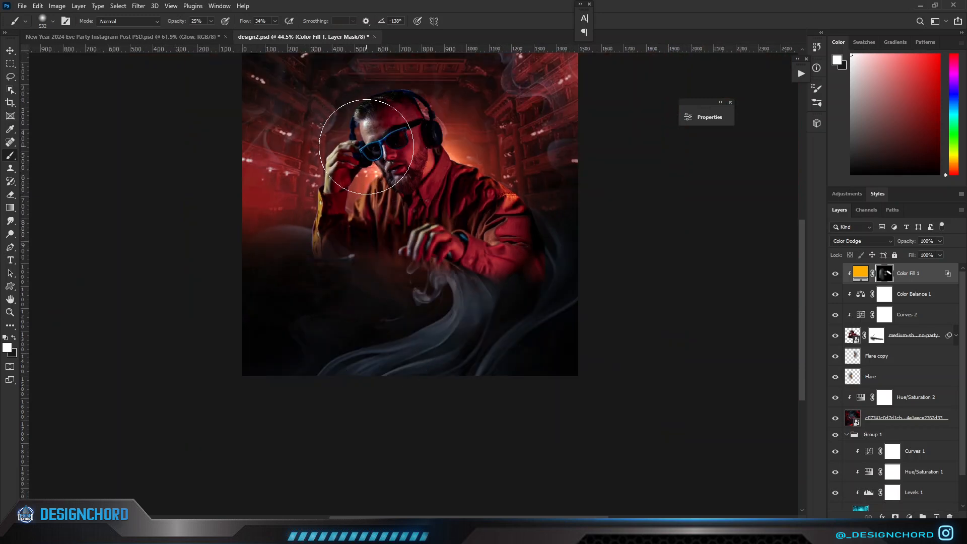
scroll(425, 104, up, 3)
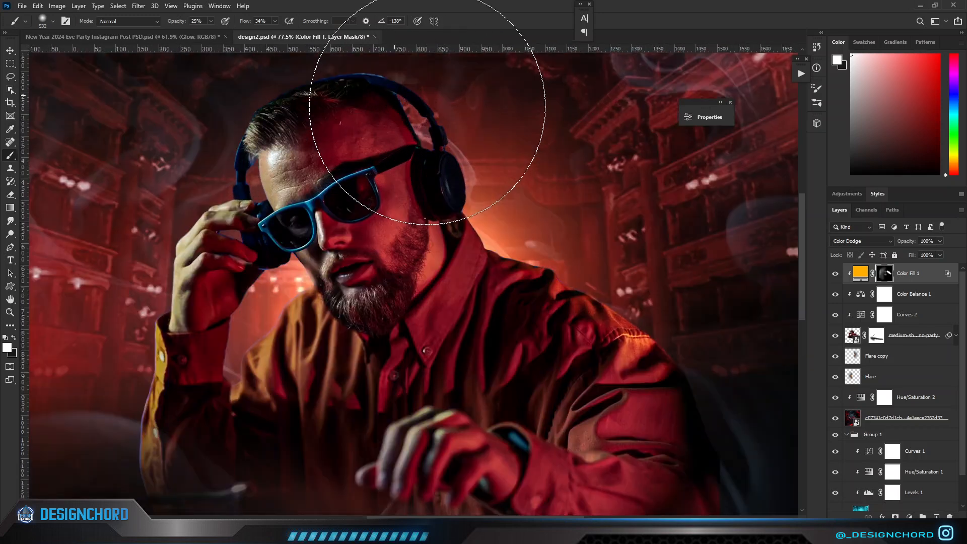
scroll(428, 131, up, 2)
alt+right_click(427, 166)
scroll(425, 168, down, 2)
Toggle the visibility of Color Fill 1 to compare the DJ with and without the orange glow.
click(836, 274)
click(836, 274)
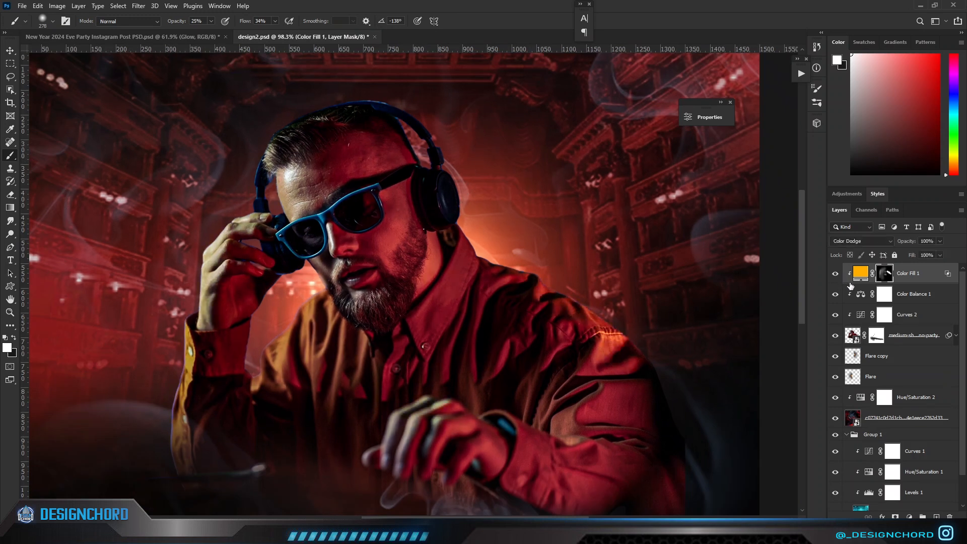
click(852, 281)
click(835, 274)
click(835, 273)
click(836, 274)
click(836, 274)
scroll(605, 248, down, 3)
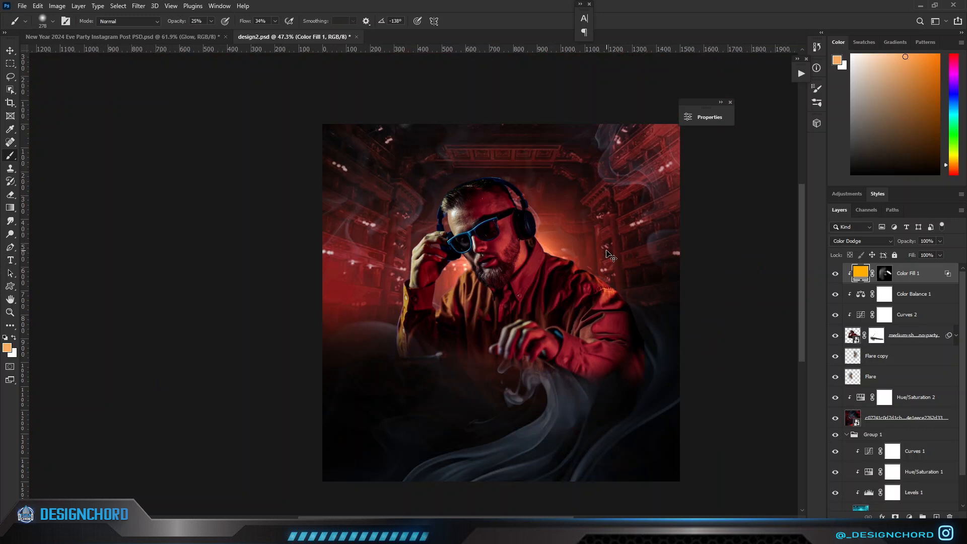
scroll(609, 255, up, 2)
scroll(539, 237, down, 2)
scroll(540, 237, up, 3)
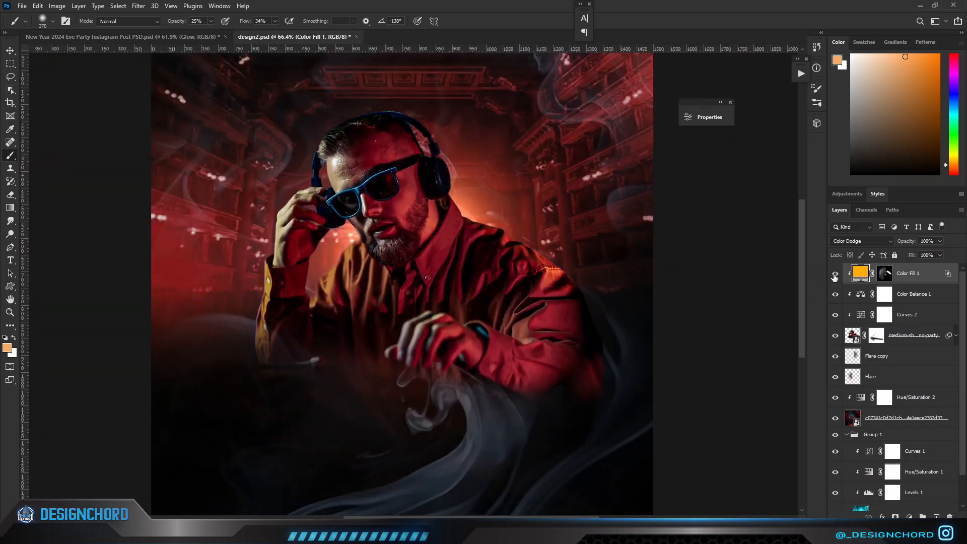
Paint black with a 109 px soft brush on the Color Fill 1 mask to reduce the glow on the DJ's forehead.
scroll(366, 178, up, 5)
key(x)
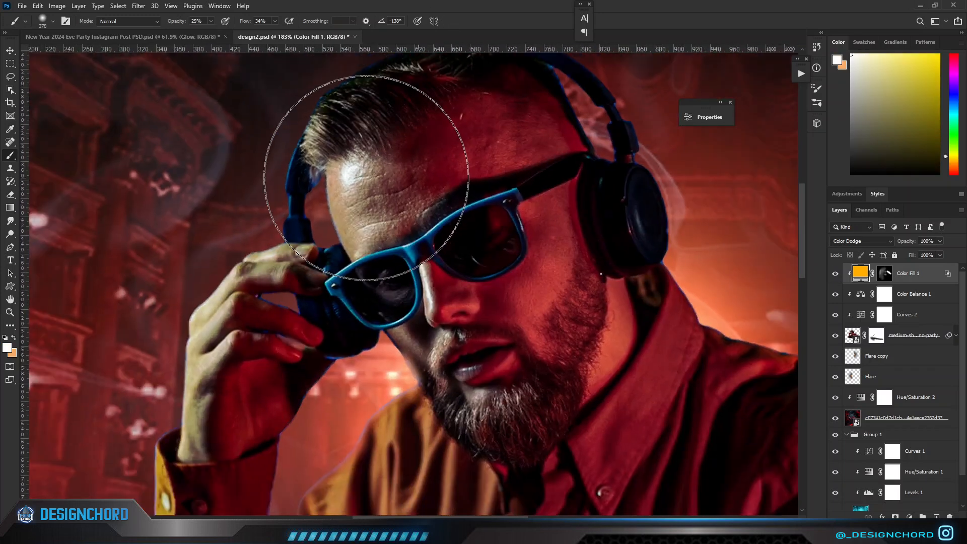
click(888, 279)
drag(376, 196, 336, 195)
key(x)
drag(390, 241, 398, 215)
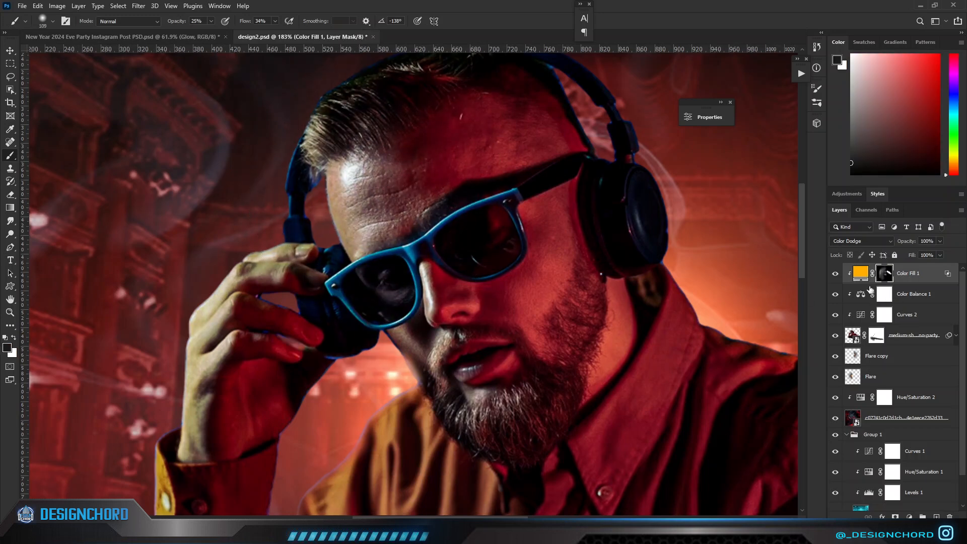
scroll(544, 277, down, 3)
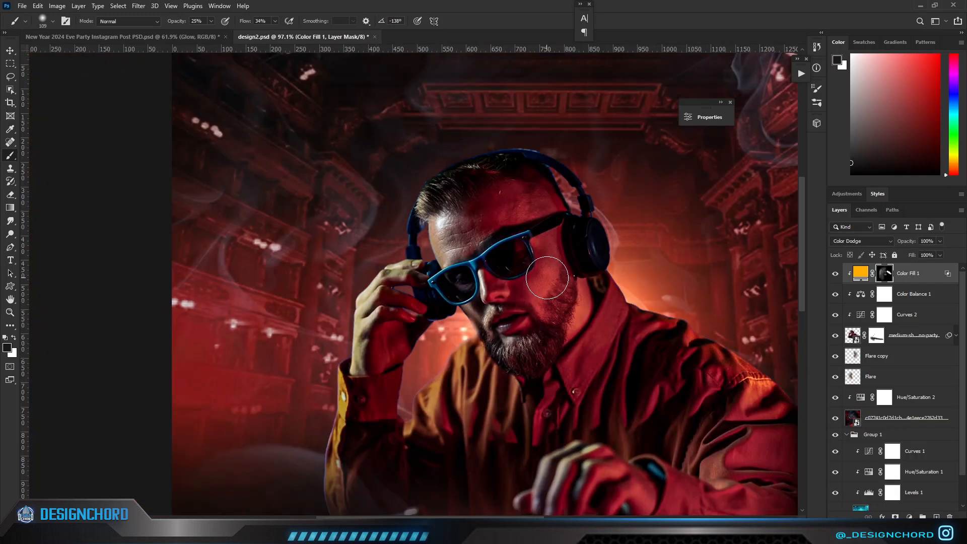
Place the circle glow image in the poster and move its layer directly below the DJ layer.
scroll(545, 277, down, 2)
key(ctrl+0)
scroll(568, 284, down, 3)
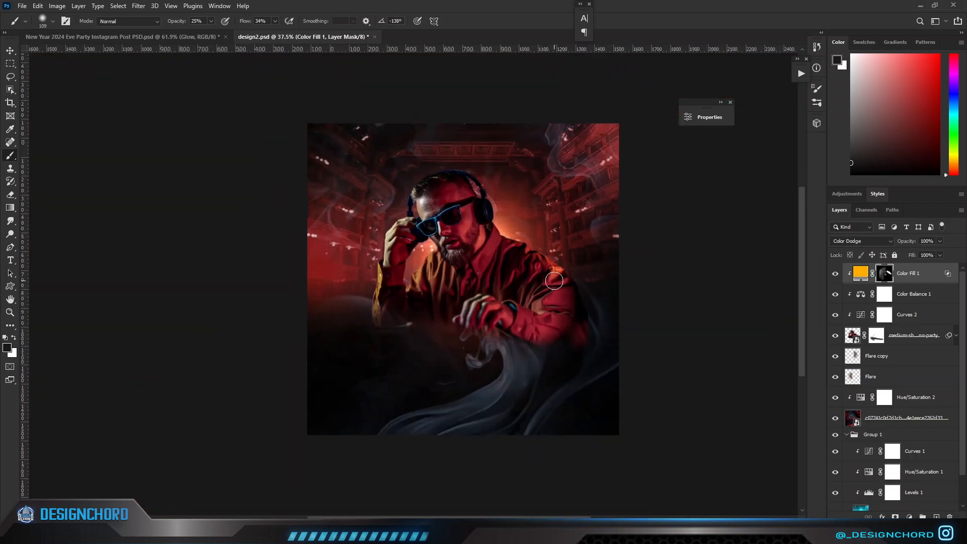
scroll(539, 275, up, 4)
scroll(538, 274, down, 1)
drag(302, 205, 530, 303)
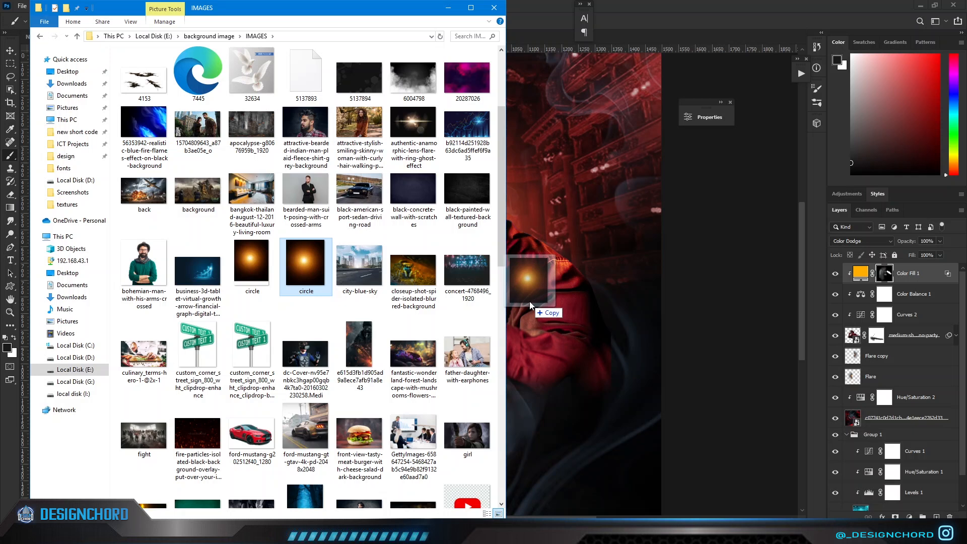
key(Return)
drag(899, 281, 896, 366)
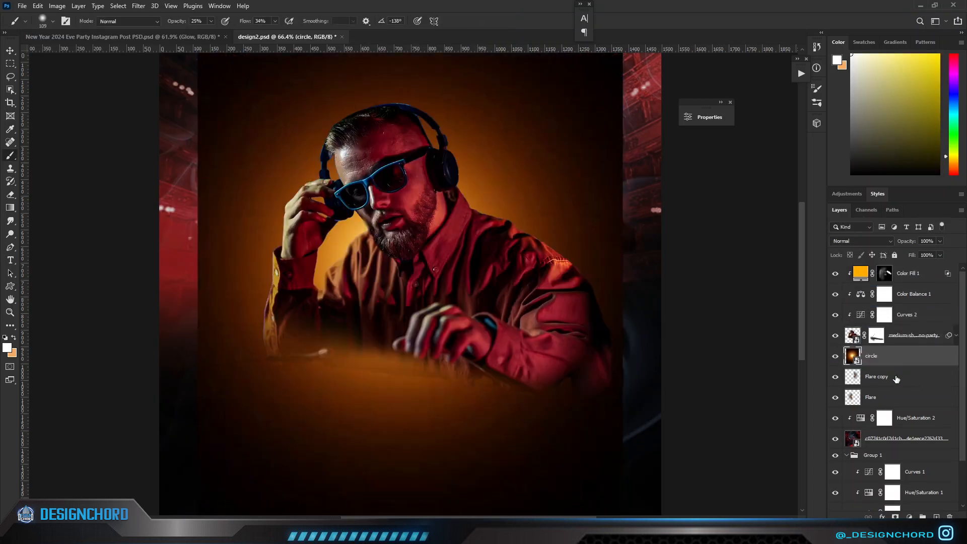
Blend the circle layer with Screen at 39% opacity and enlarge it to cover the whole canvas.
scroll(623, 294, down, 3)
click(875, 242)
click(839, 325)
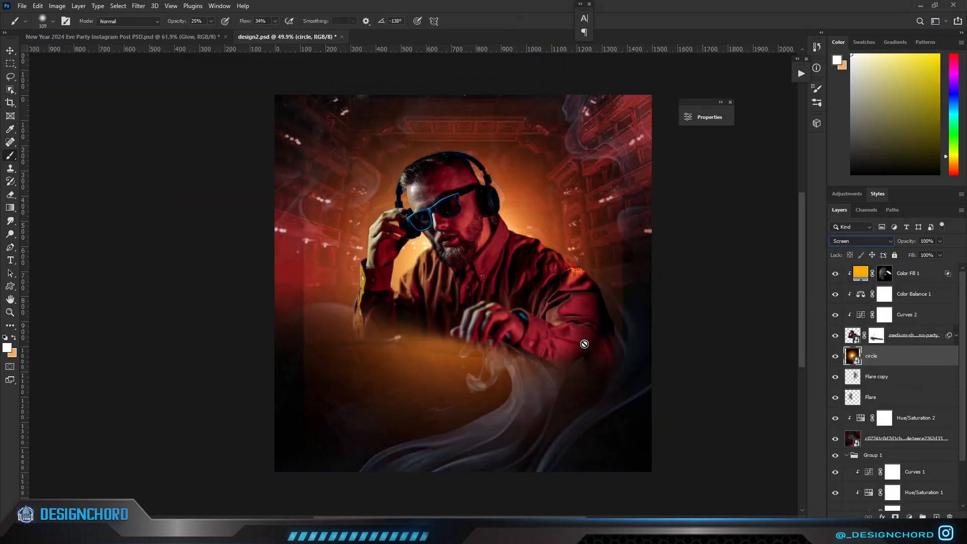
key(ctrl+t)
drag(445, 387, 470, 399)
drag(644, 107, 767, 100)
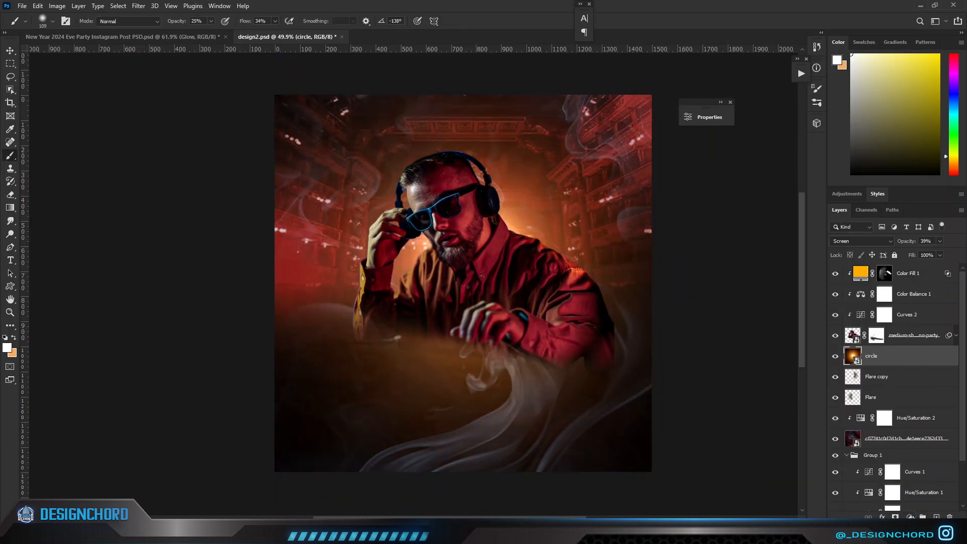
Clip a Hue/Saturation adjustment to the circle layer with Hue -41 and compare the result with it hidden.
click(909, 517)
click(907, 419)
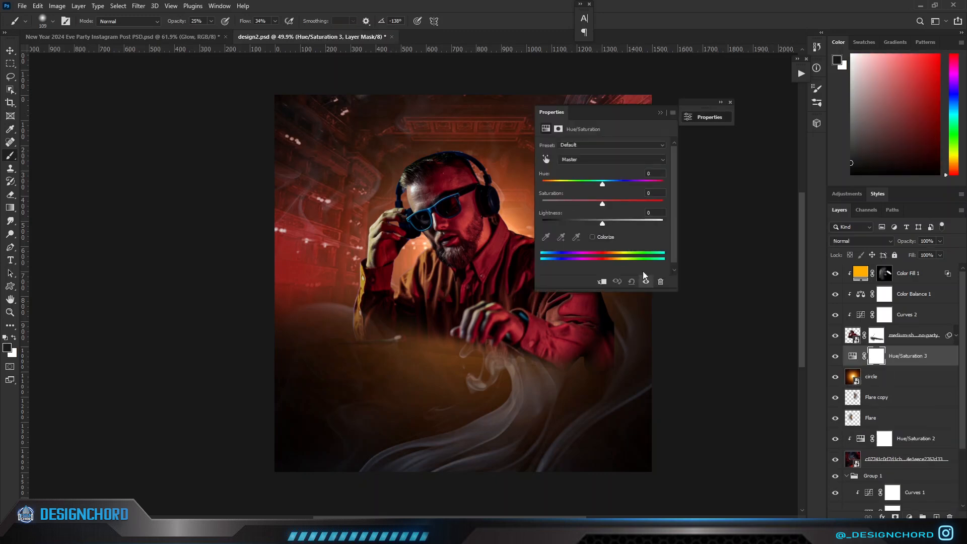
drag(594, 184, 578, 195)
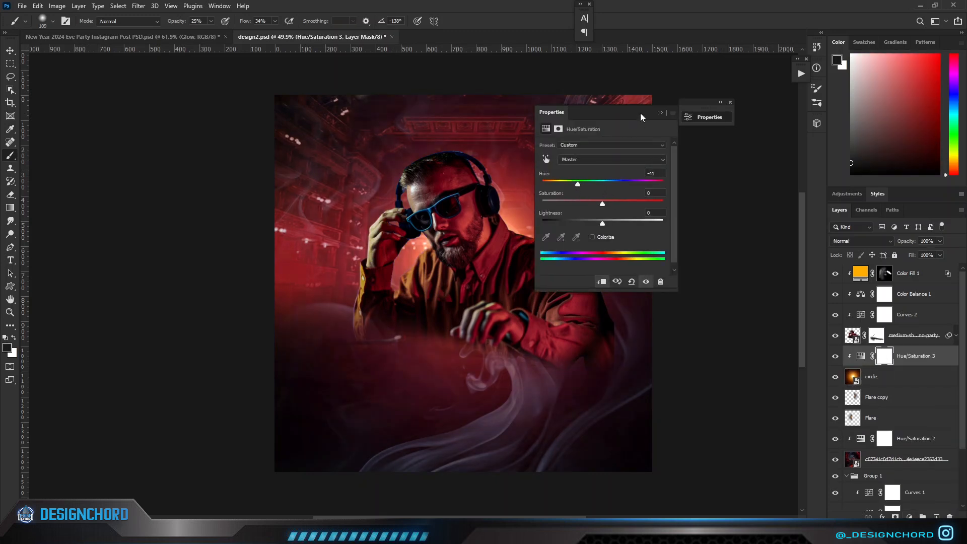
click(658, 110)
click(835, 356)
click(834, 355)
click(835, 356)
click(835, 356)
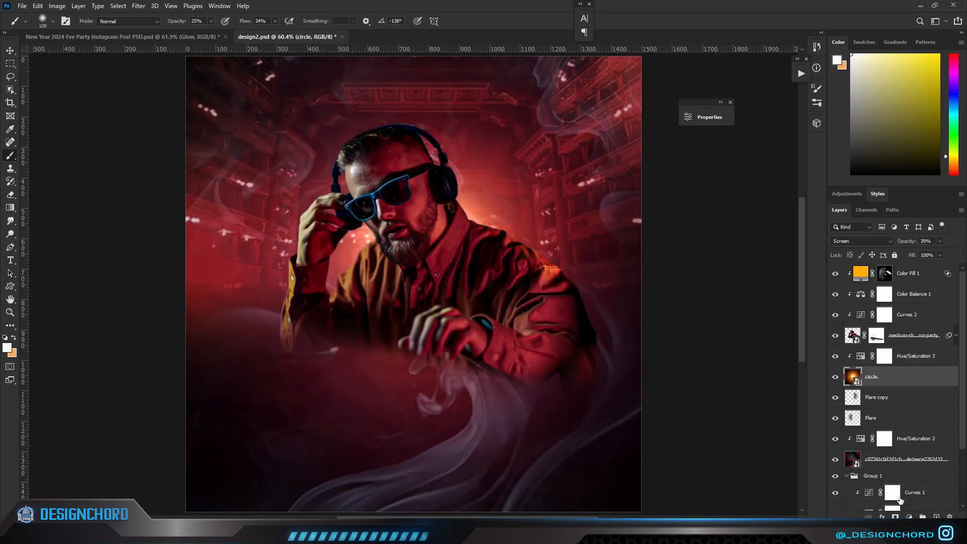
Mask the circle layer and paint black with a 447 px soft brush to fade its haze below the DJ.
drag(365, 338, 421, 367)
mouse_move(298, 388)
mouse_down()
mouse_move(516, 449)
mouse_move(400, 368)
mouse_up()
mouse_move(459, 382)
mouse_down()
mouse_move(97, 317)
mouse_move(165, 410)
mouse_up()
scroll(298, 338, down, 5)
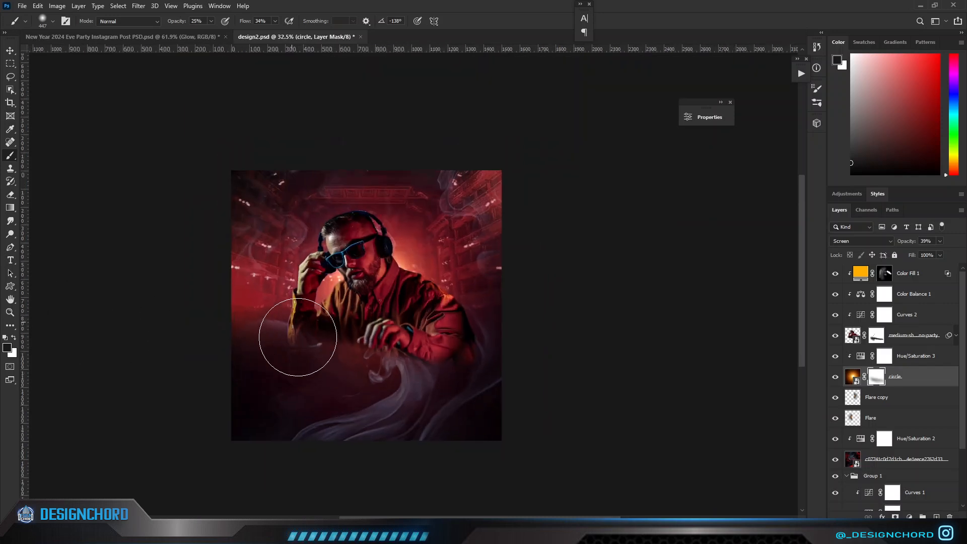
scroll(299, 339, up, 2)
scroll(518, 395, down, 1)
scroll(506, 389, up, 2)
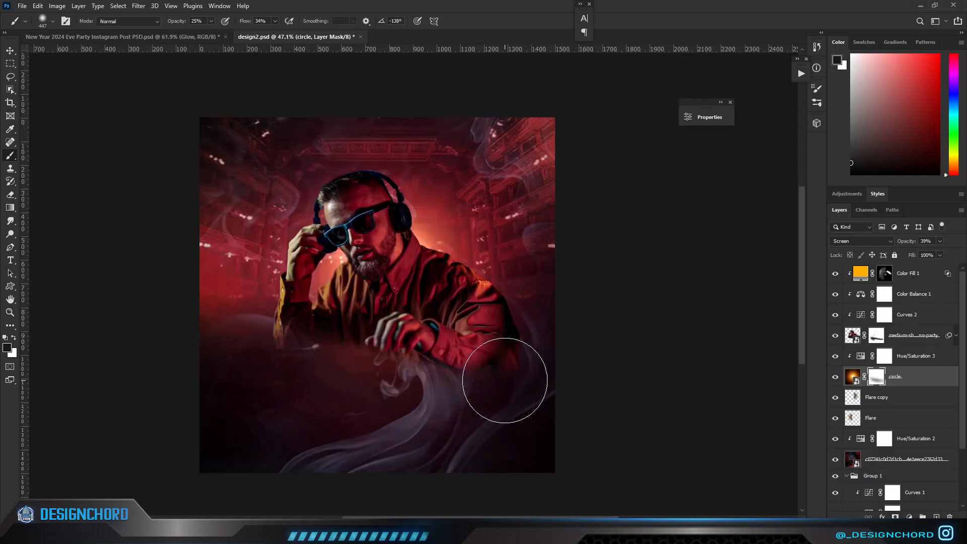
Add a solid colour fill of ff4e00 above Color Fill 1 and clip it to the DJ layer.
click(863, 276)
click(909, 516)
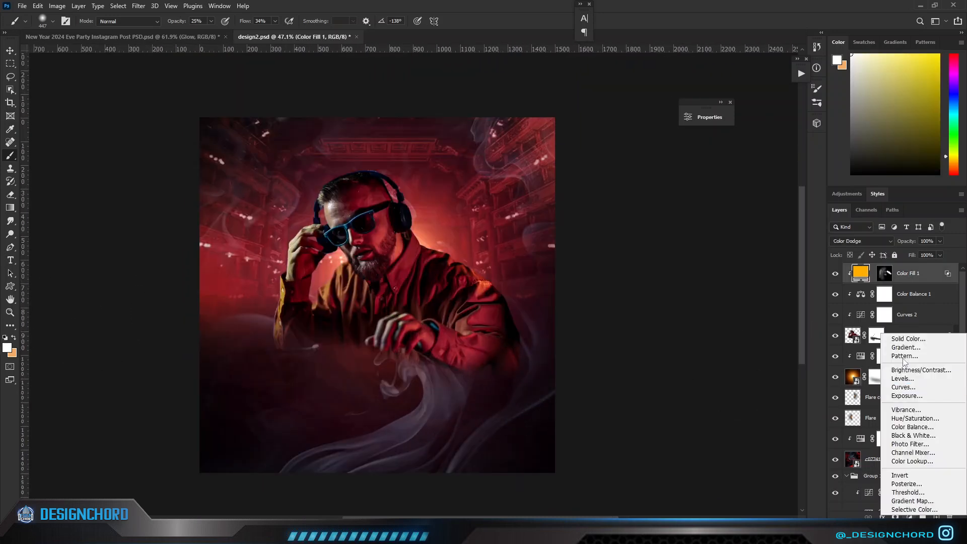
click(901, 338)
click(738, 357)
drag(696, 268, 728, 234)
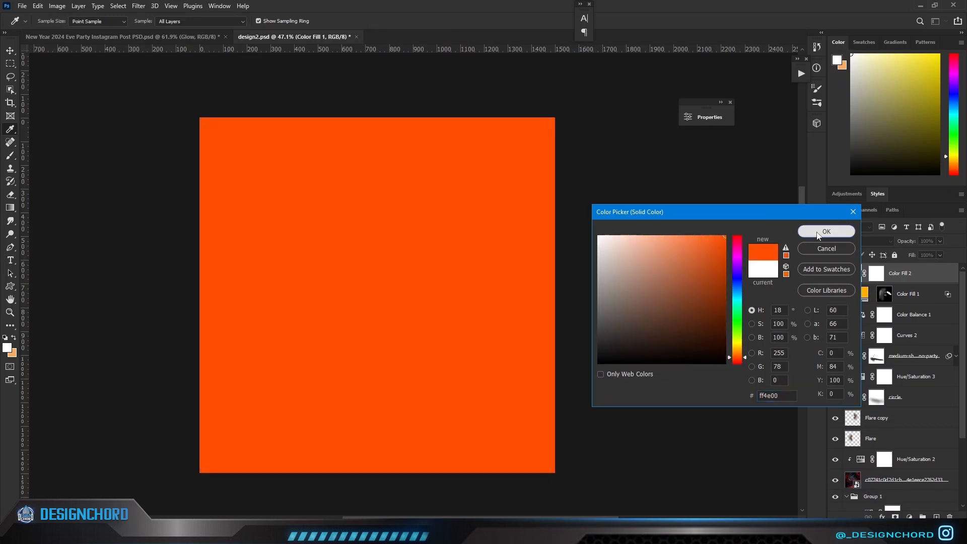
click(822, 232)
alt+click(858, 282)
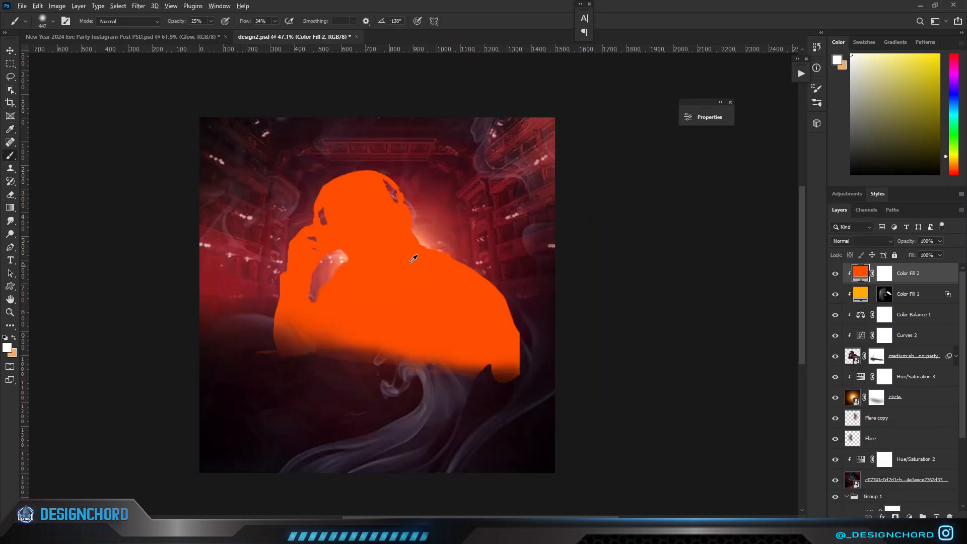
Try recolouring the Color Fill 2 layer to the bright red ff0d00.
double_click(859, 274)
click(446, 232)
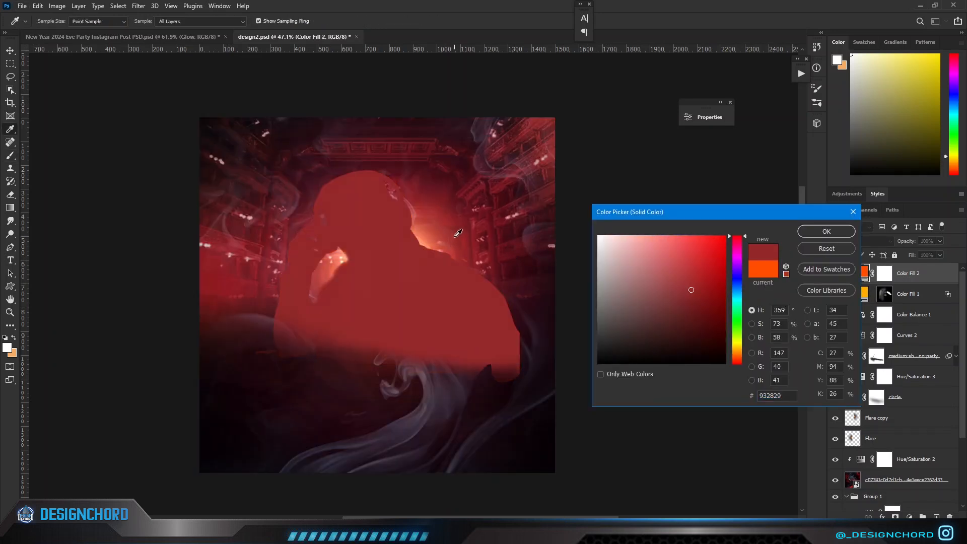
drag(698, 265, 726, 235)
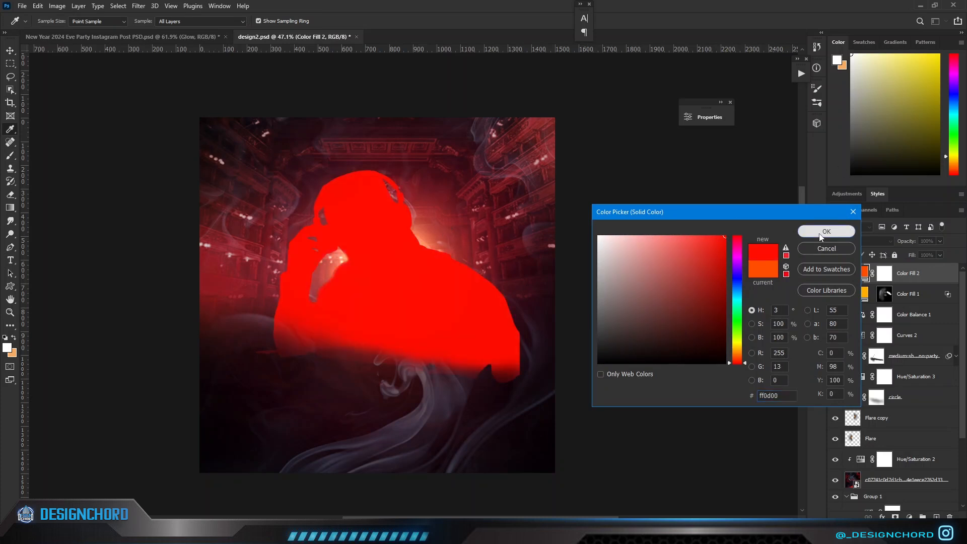
click(821, 232)
Set Color Fill 2 to Linear Dodge (Add) blending and change its colour to ff4e00.
click(861, 240)
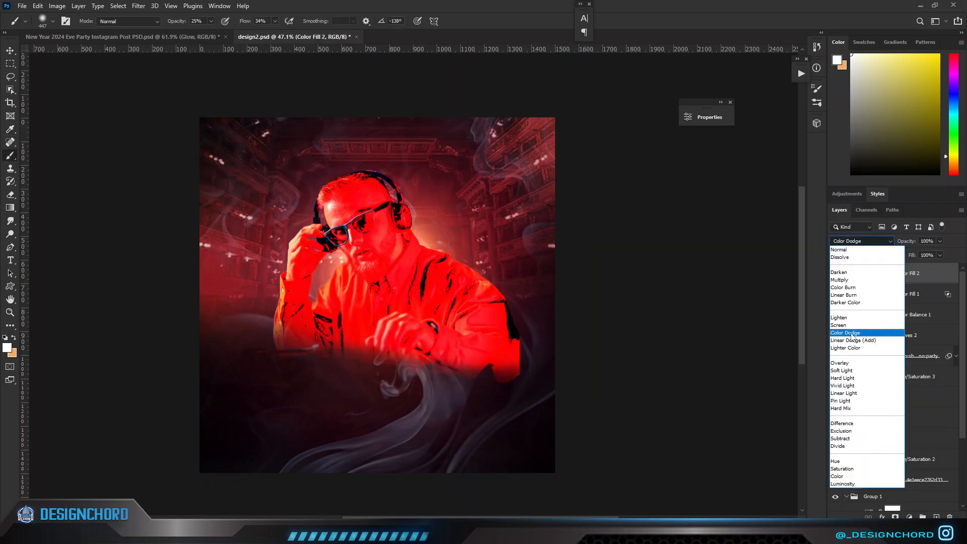
click(852, 340)
double_click(862, 273)
drag(733, 358, 729, 356)
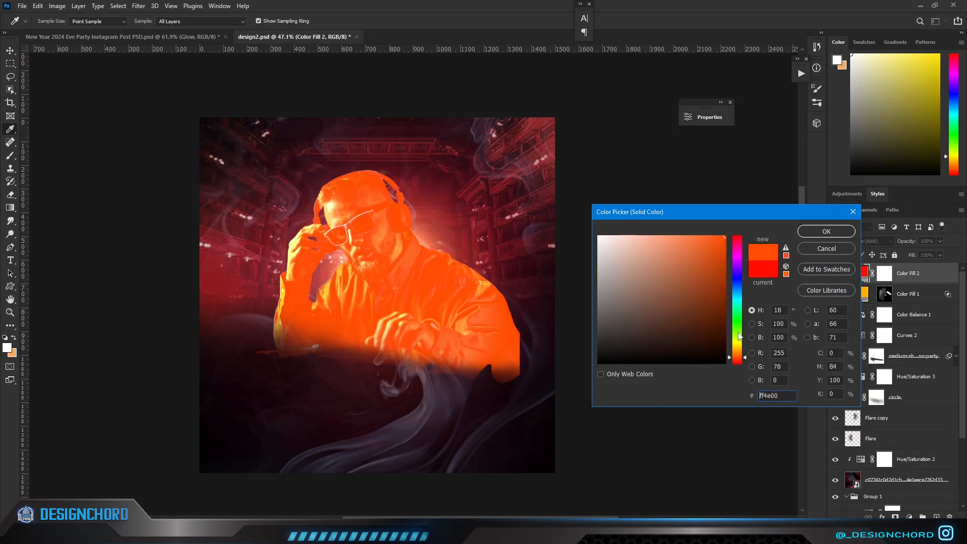
key(Return)
Split the dark Blend If sliders of Color Fill 2 to 0/240 for This Layer and 0/104 for Underlying Layer.
double_click(930, 272)
drag(661, 318, 719, 323)
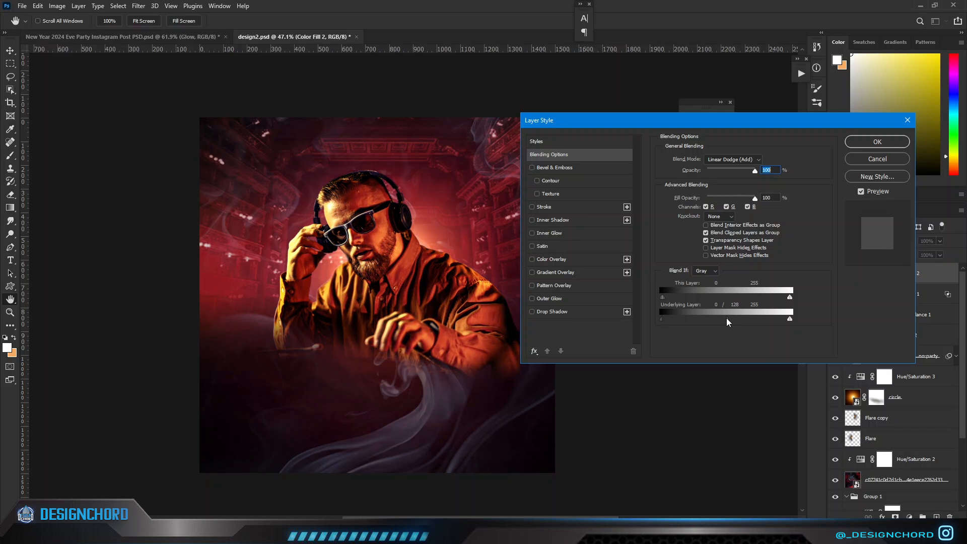
drag(715, 298, 784, 309)
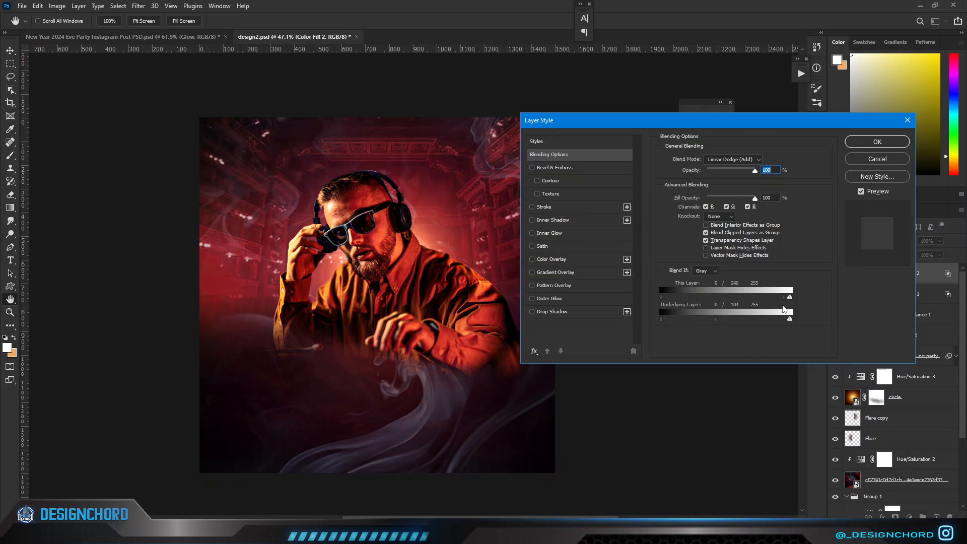
click(897, 145)
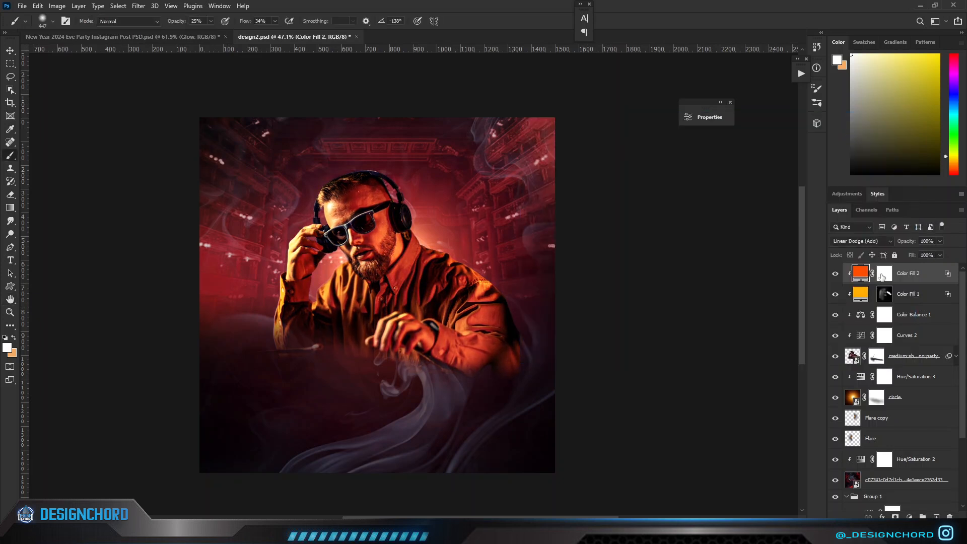
Invert the Color Fill 2 mask to black and paint white with a soft brush to light the DJ's neck, collar and shoulder.
click(885, 274)
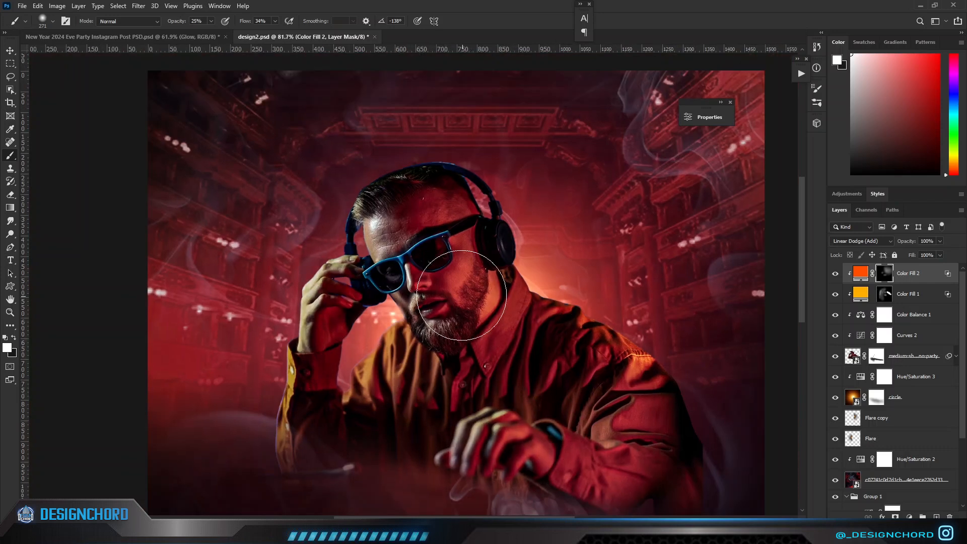
scroll(448, 288, up, 10)
drag(447, 289, 370, 289)
scroll(255, 236, down, 4)
Shrink the brush to 64 px and paint finer orange light on the DJ's beard, face and hairline.
drag(263, 239, 236, 241)
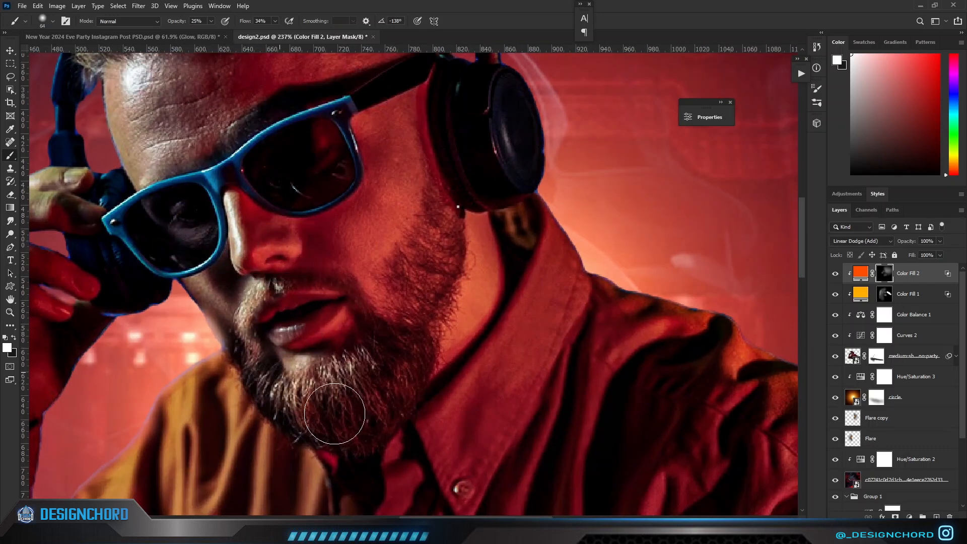
scroll(329, 470, down, 3)
scroll(346, 398, up, 6)
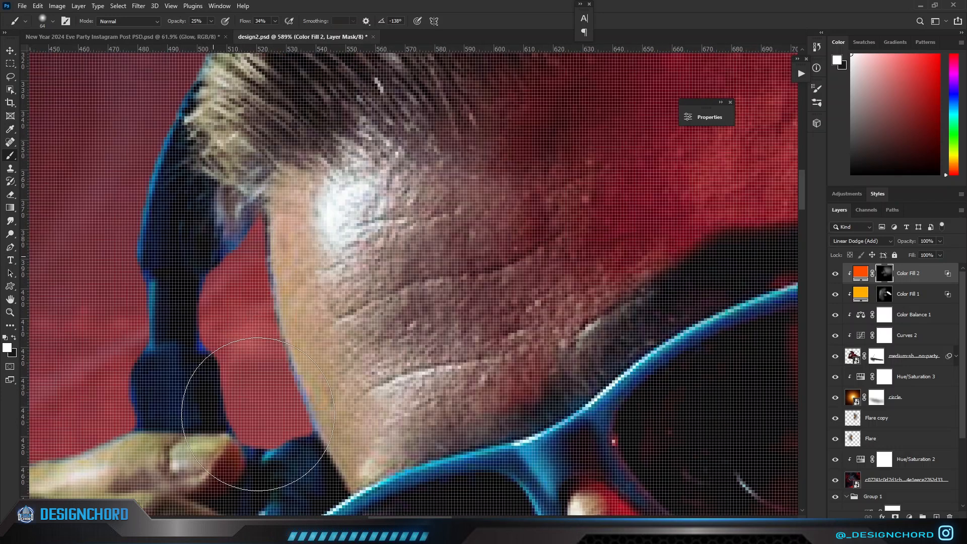
scroll(315, 374, down, 3)
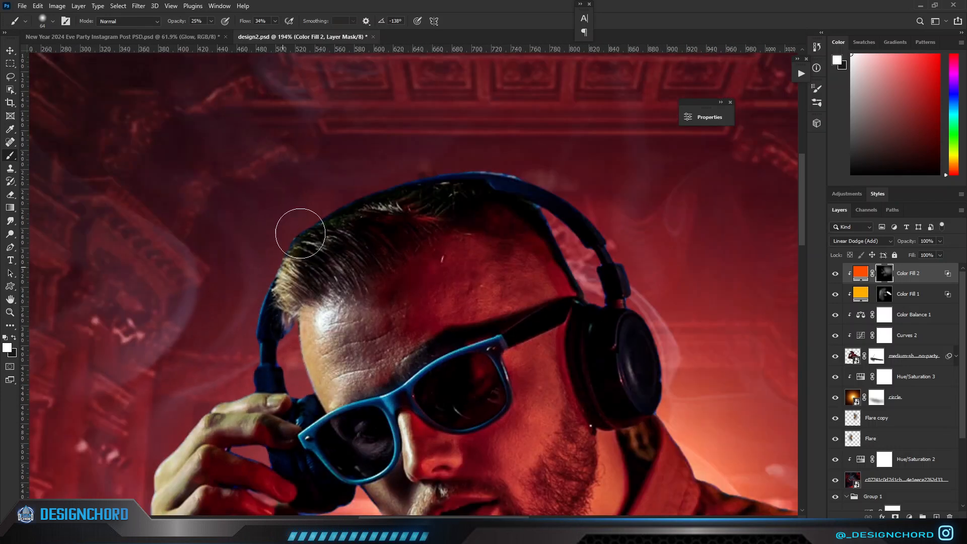
scroll(300, 233, down, 3)
scroll(514, 204, up, 3)
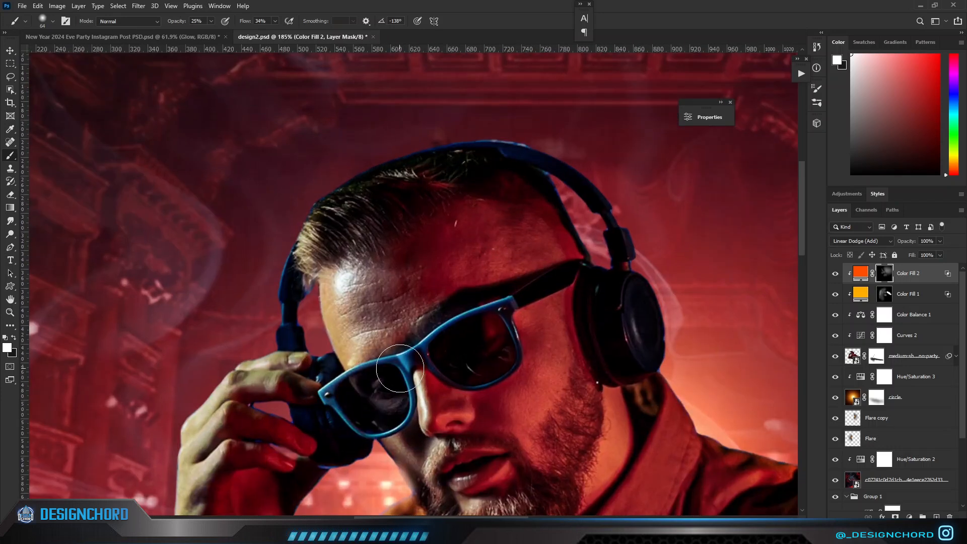
Change the colour of Color Fill 1 to orange-red ff4200.
click(883, 296)
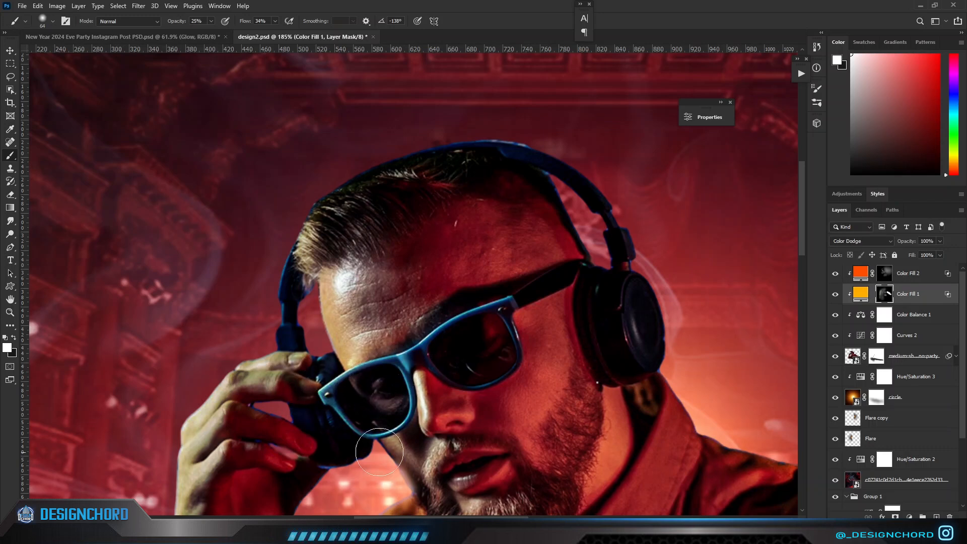
scroll(379, 452, down, 3)
scroll(620, 356, down, 3)
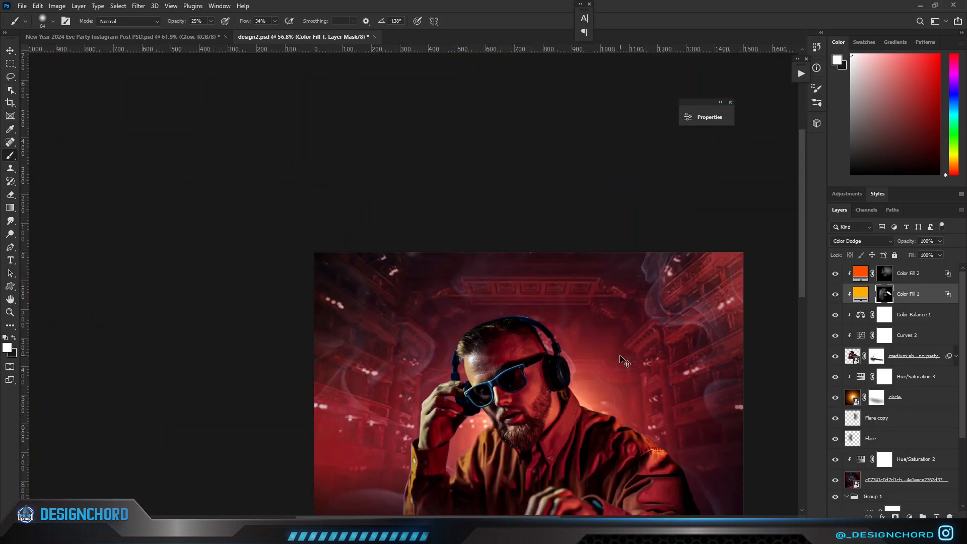
double_click(860, 294)
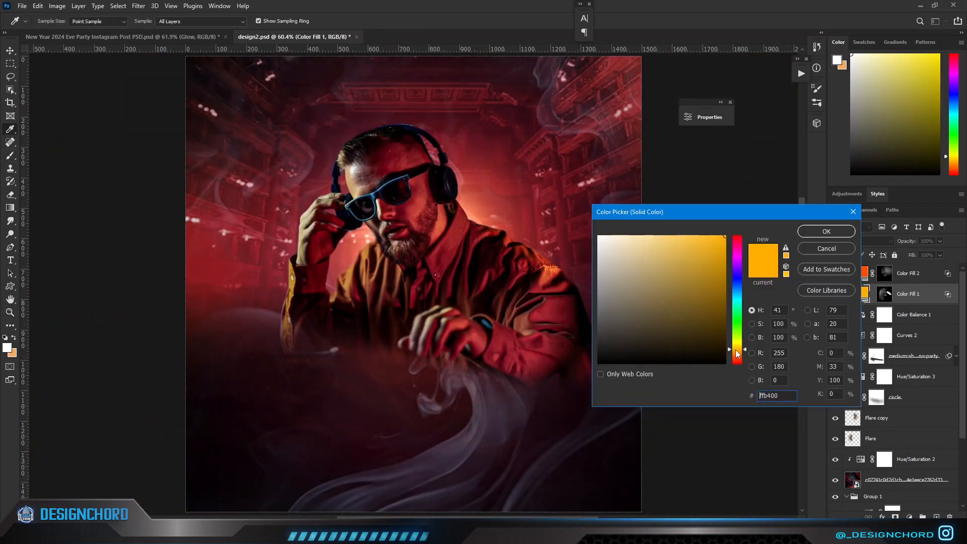
drag(736, 350, 736, 360)
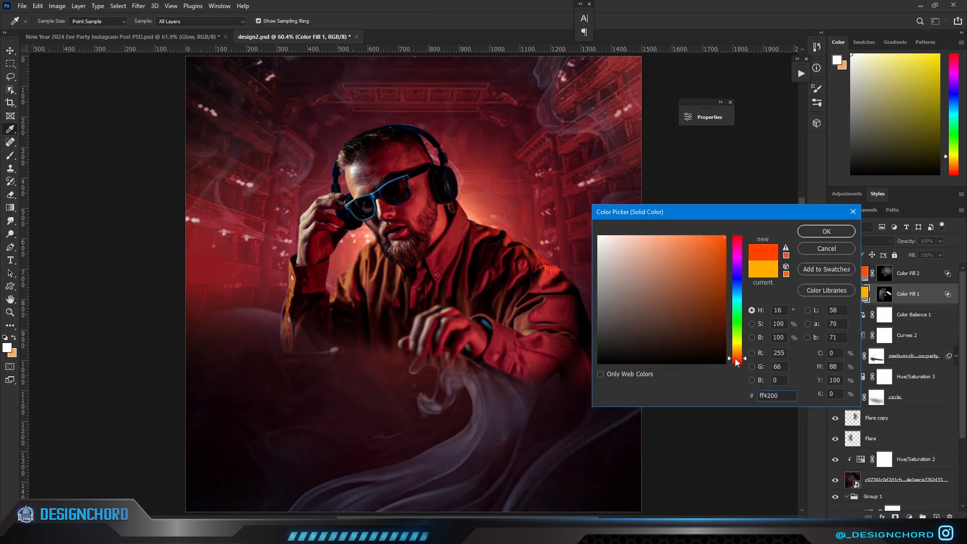
click(833, 233)
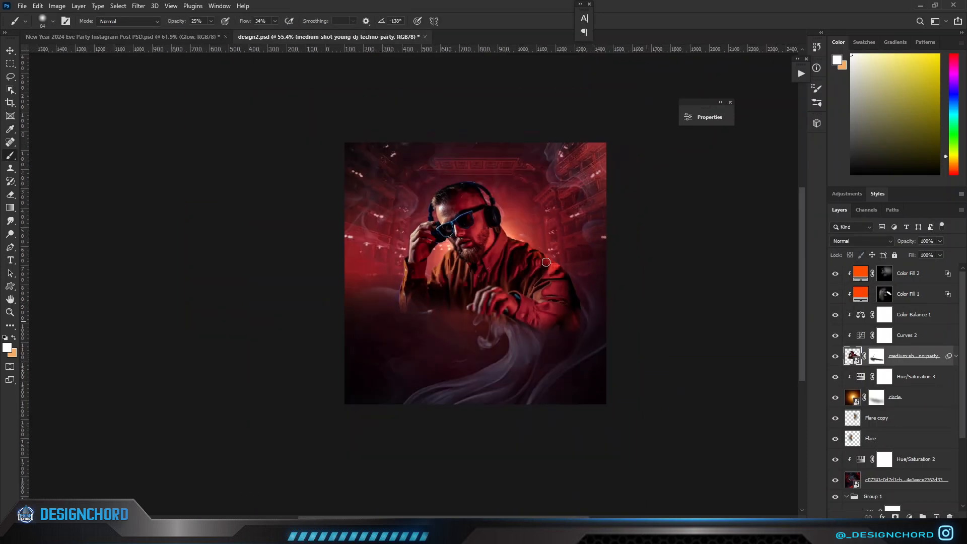
Add a solid colour fill layer above Color Fill 2 in orange ff4e00.
scroll(728, 377, up, 3)
click(867, 273)
click(909, 516)
click(904, 339)
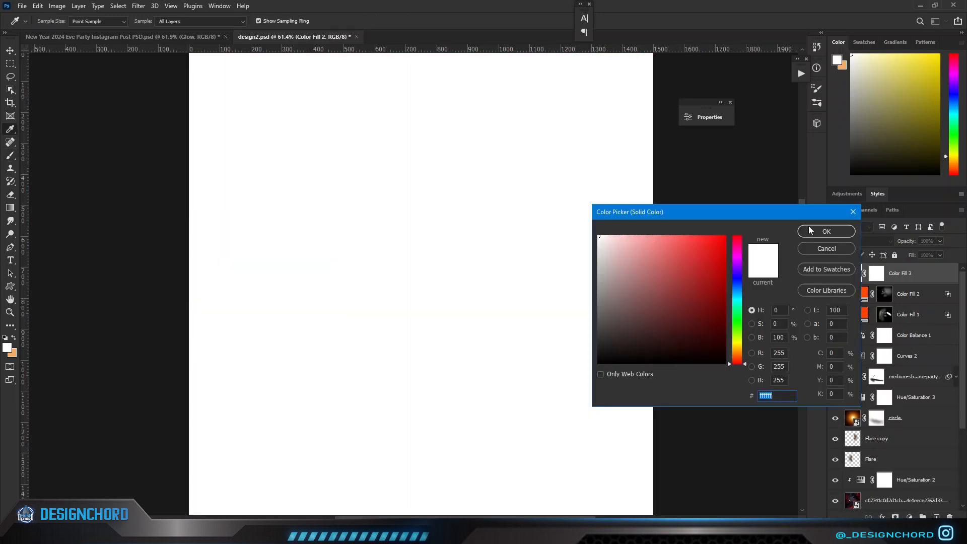
drag(737, 359, 739, 357)
click(826, 231)
Set Color Fill 3 to Linear Dodge (Add) blending and invert its mask to black.
click(860, 241)
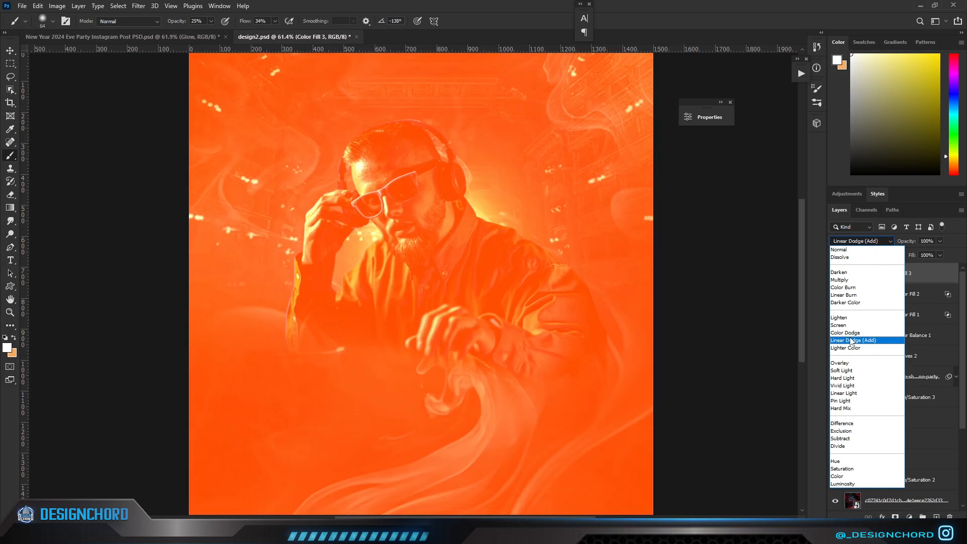
click(850, 339)
click(876, 273)
key(ctrl+i)
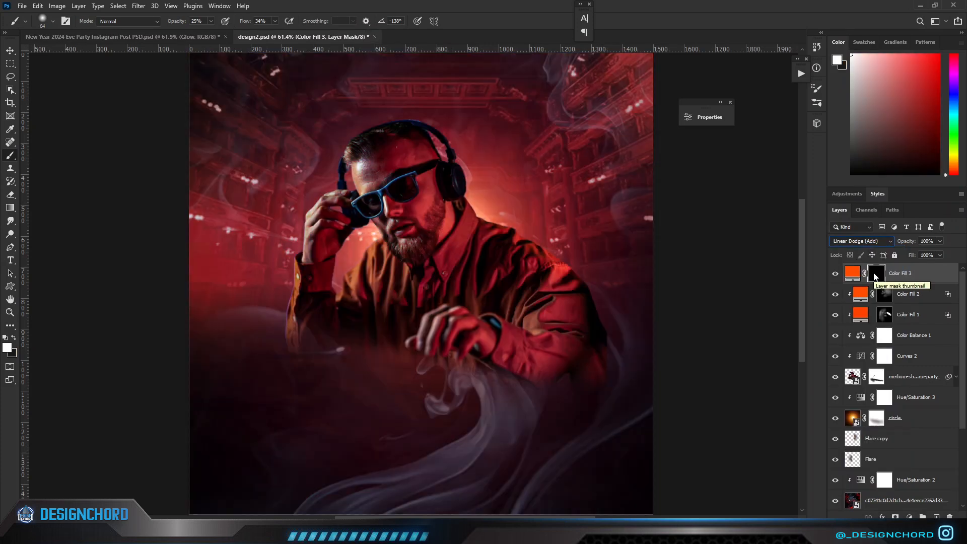
Enlarge the soft brush and paint white on the Color Fill 3 mask for an orange glow around the DJ's neck and shoulder by the headphone.
scroll(542, 236, down, 1)
scroll(543, 236, up, 4)
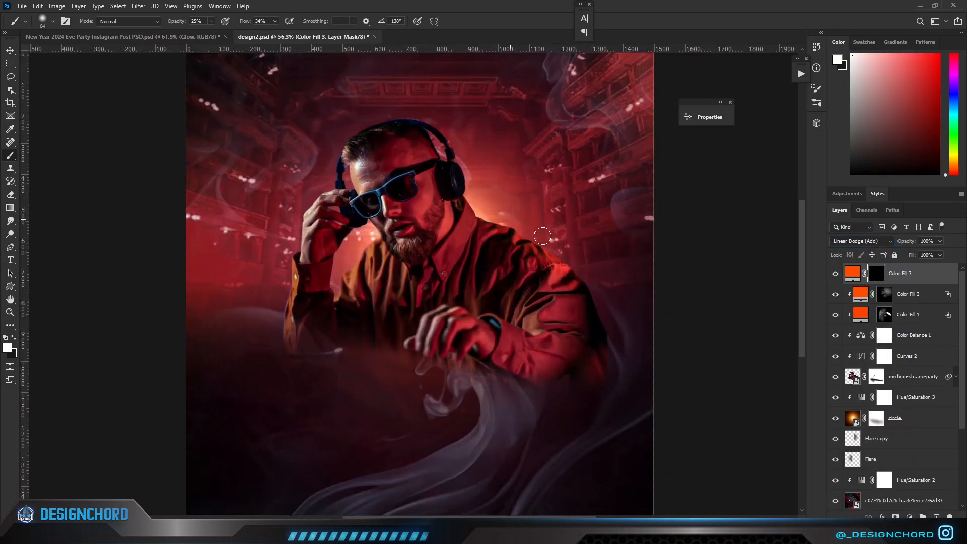
drag(519, 235, 557, 236)
scroll(474, 222, up, 7)
mouse_move(471, 221)
mouse_down()
mouse_move(452, 228)
mouse_move(515, 206)
mouse_up()
scroll(464, 205, down, 2)
click(464, 204)
click(464, 202)
scroll(465, 203, down, 3)
click(503, 178)
scroll(497, 178, down, 4)
Paint more white on the Color Fill 3 mask to spread the orange glow around the DJ's raised hand and chest.
scroll(355, 200, up, 8)
drag(367, 222, 306, 229)
click(406, 216)
click(382, 214)
scroll(382, 214, down, 7)
scroll(301, 278, up, 7)
scroll(349, 237, down, 7)
drag(348, 243, 438, 244)
click(298, 230)
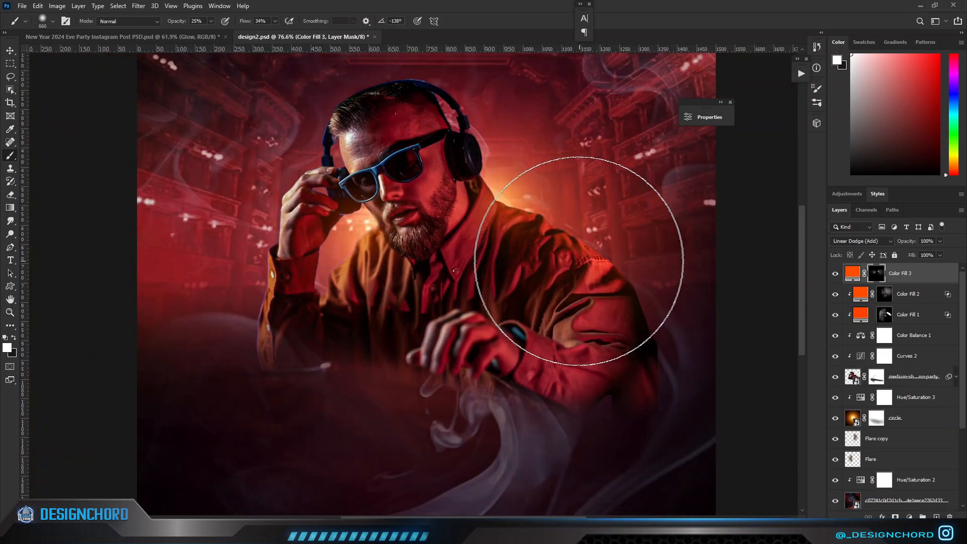
scroll(493, 167, down, 3)
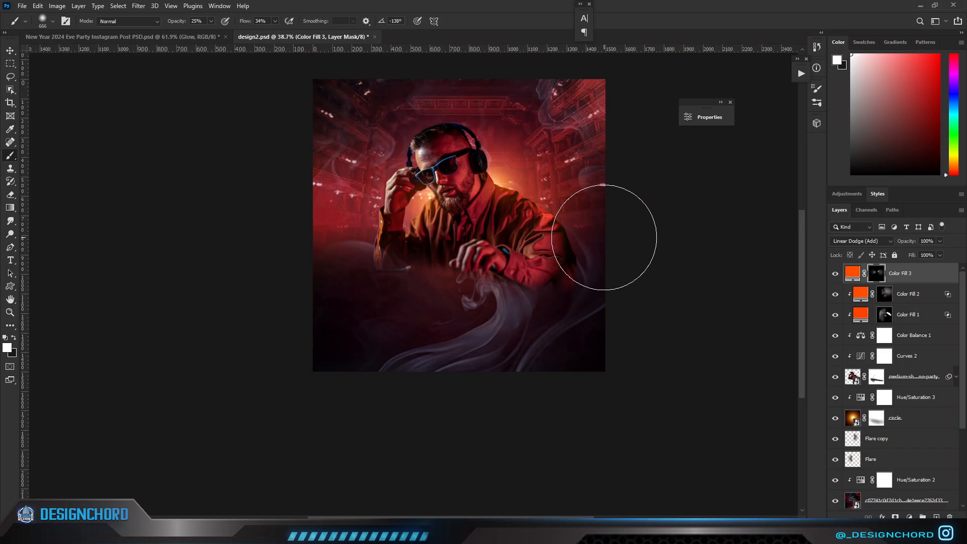
scroll(463, 262, up, 3)
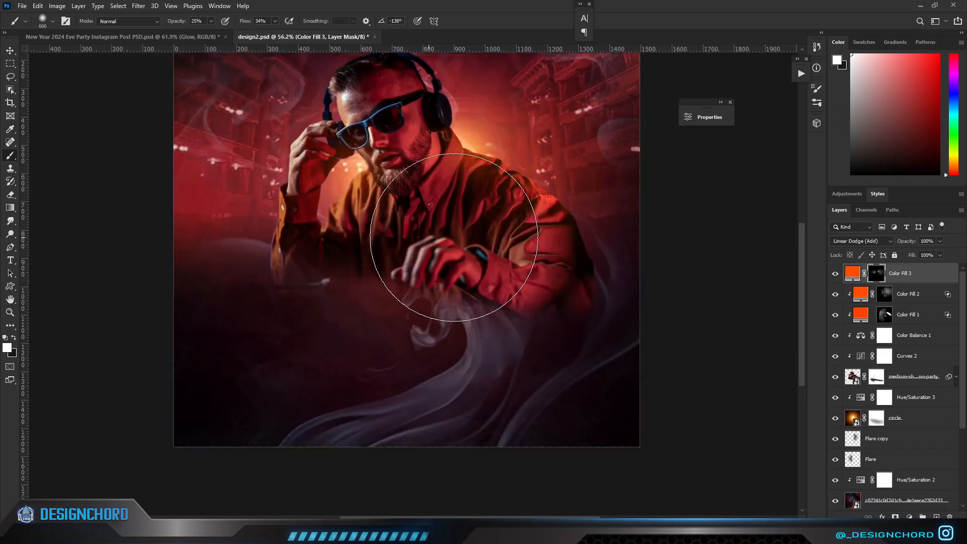
Shrink the soft brush, lower its opacity to 8% and build up a faint glow behind the DJ's neck and shoulders.
alt+drag(506, 139, 457, 147)
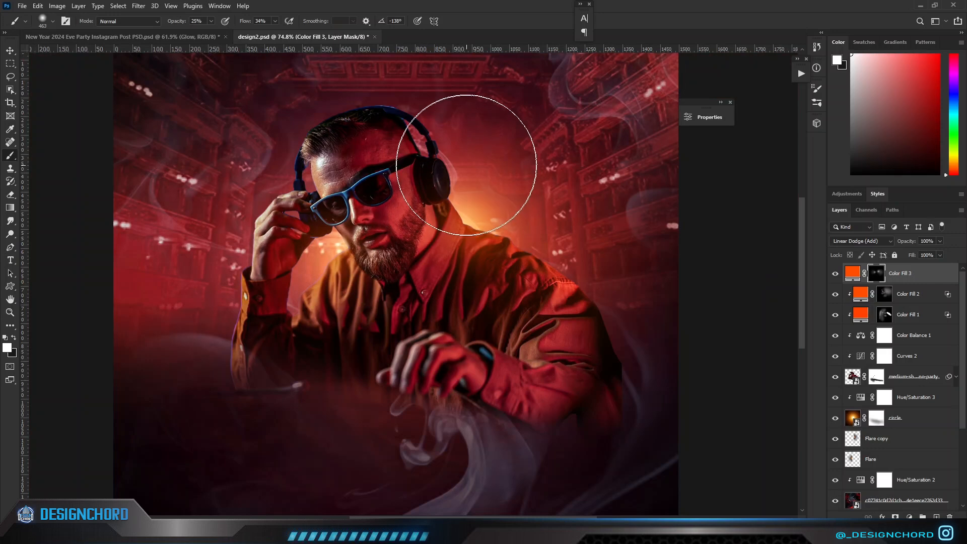
scroll(463, 222, down, 2)
alt+drag(466, 214, 479, 217)
drag(176, 22, 176, 22)
scroll(519, 189, down, 2)
drag(510, 217, 478, 218)
scroll(399, 246, up, 5)
drag(398, 247, 349, 247)
click(437, 183)
scroll(363, 278, down, 5)
scroll(363, 278, up, 5)
scroll(315, 323, down, 3)
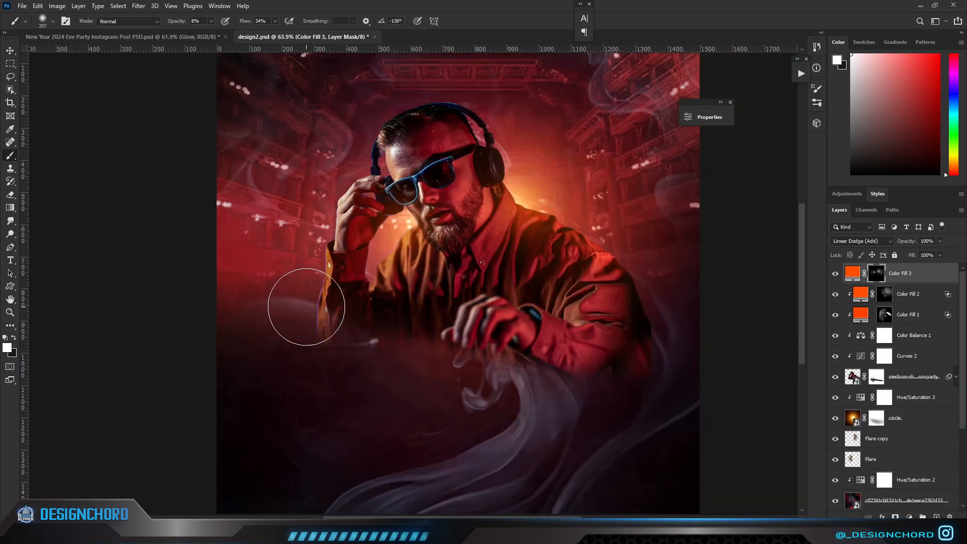
key(3)
key(2)
mouse_move(276, 190)
mouse_down()
mouse_move(304, 243)
mouse_move(347, 251)
mouse_up()
key(ctrl+z)
scroll(307, 363, down, 5)
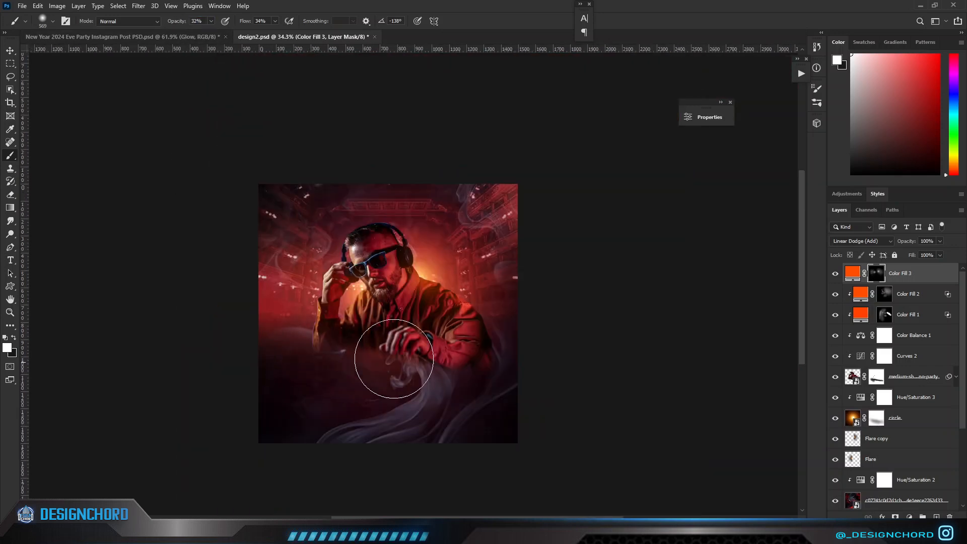
Toggle Color Fill 3 to compare its glow and change its colour to ff3000.
click(836, 273)
click(836, 273)
click(836, 273)
double_click(852, 273)
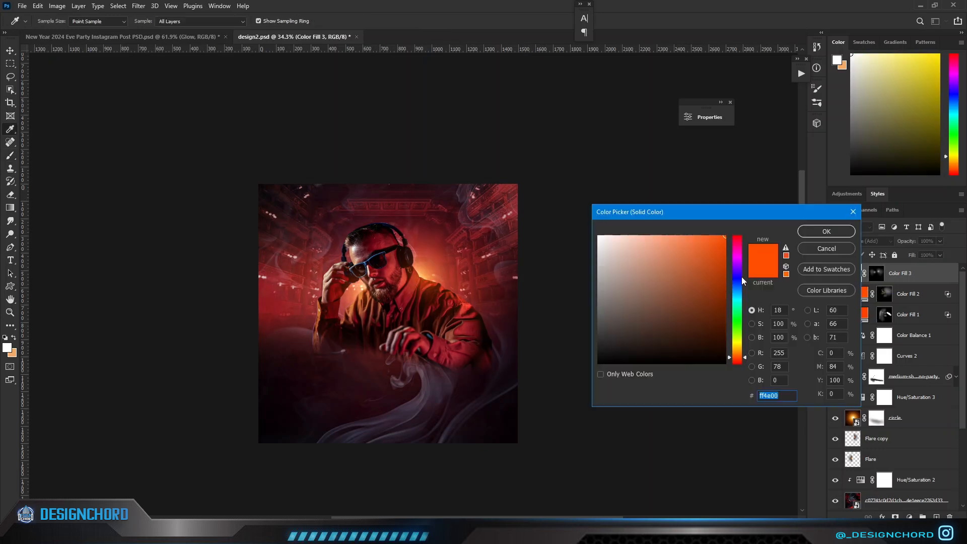
drag(737, 360, 737, 361)
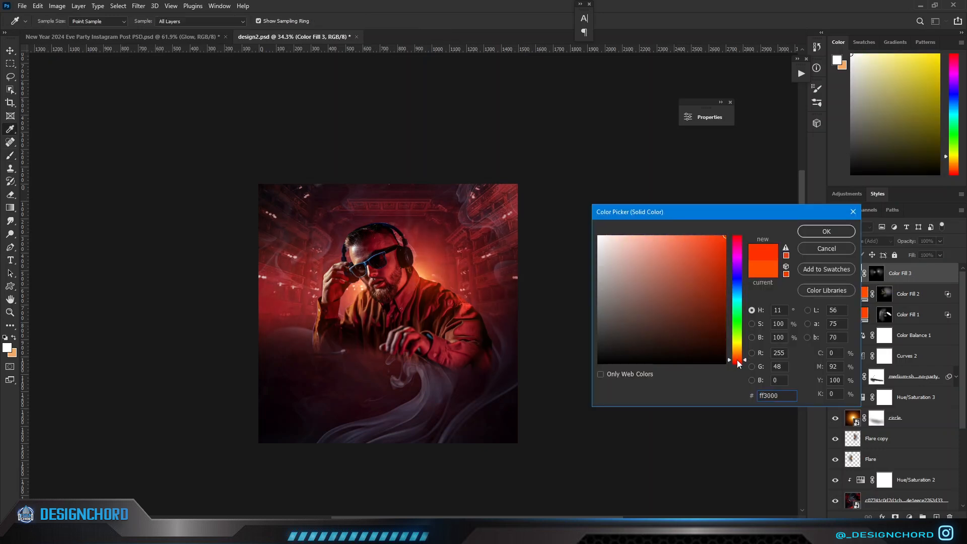
click(805, 229)
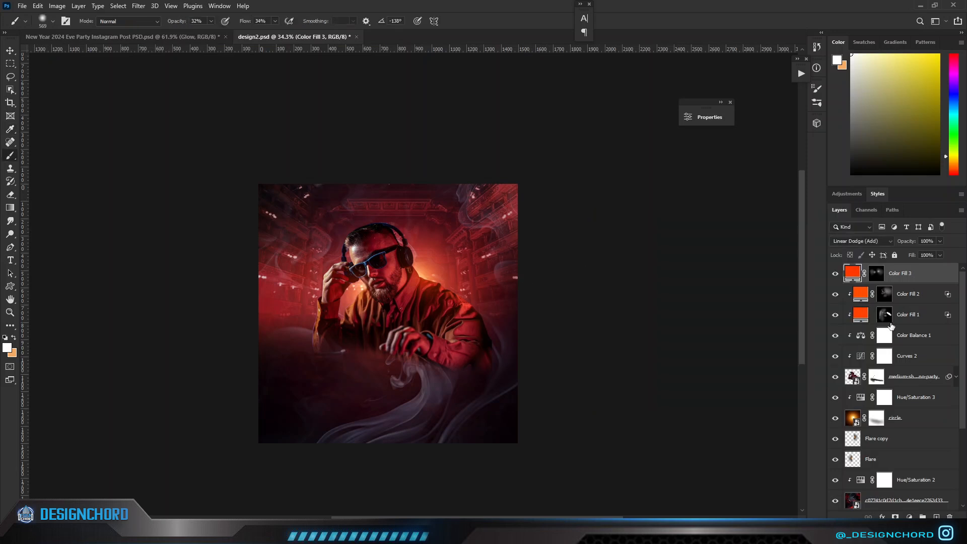
Add a clipped Exposure adjustment above Color Fill 2, raise its exposure strongly and invert its mask to black.
click(863, 294)
click(909, 517)
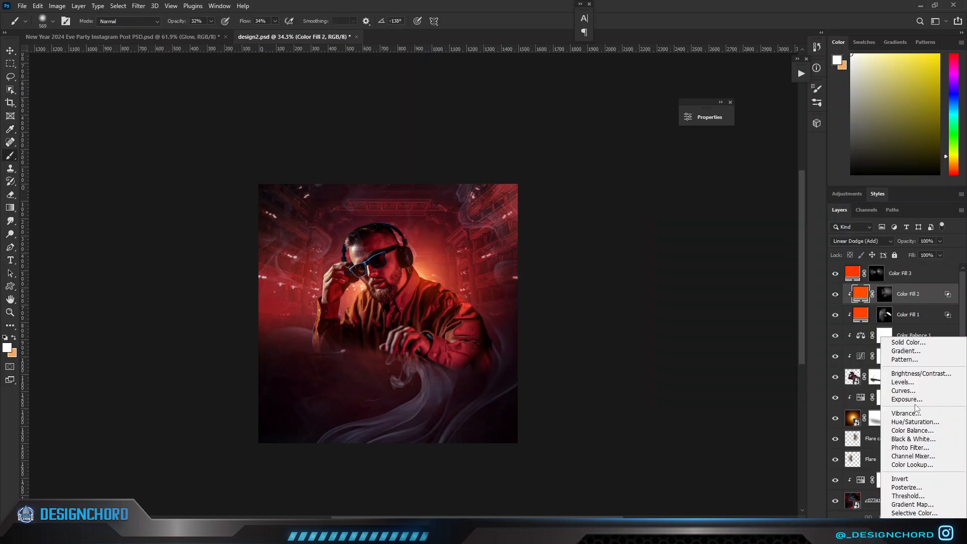
click(856, 401)
click(602, 281)
drag(602, 171, 640, 173)
click(782, 215)
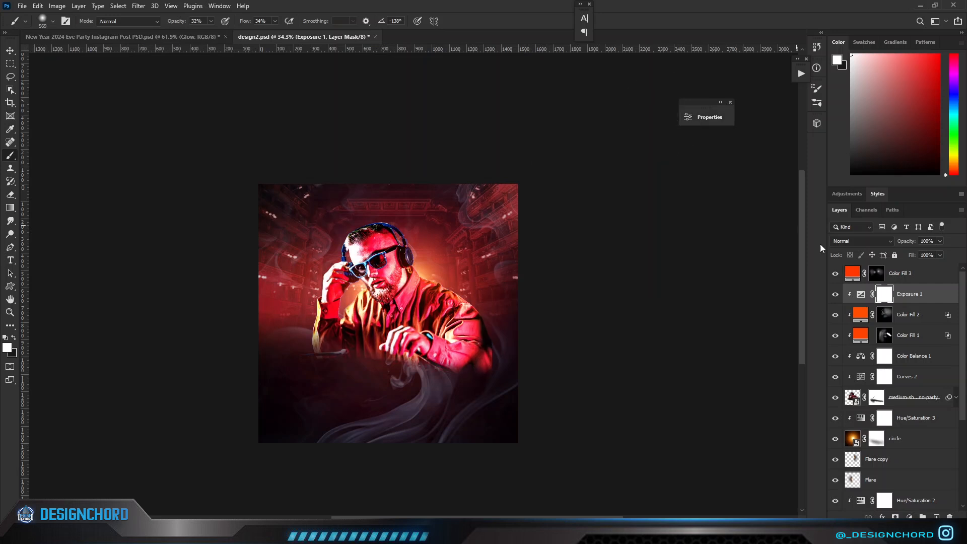
key(ctrl+i)
Set the brush to 60 px with 67% opacity and 88% flow for painting the Exposure 1 mask.
scroll(397, 283, up, 8)
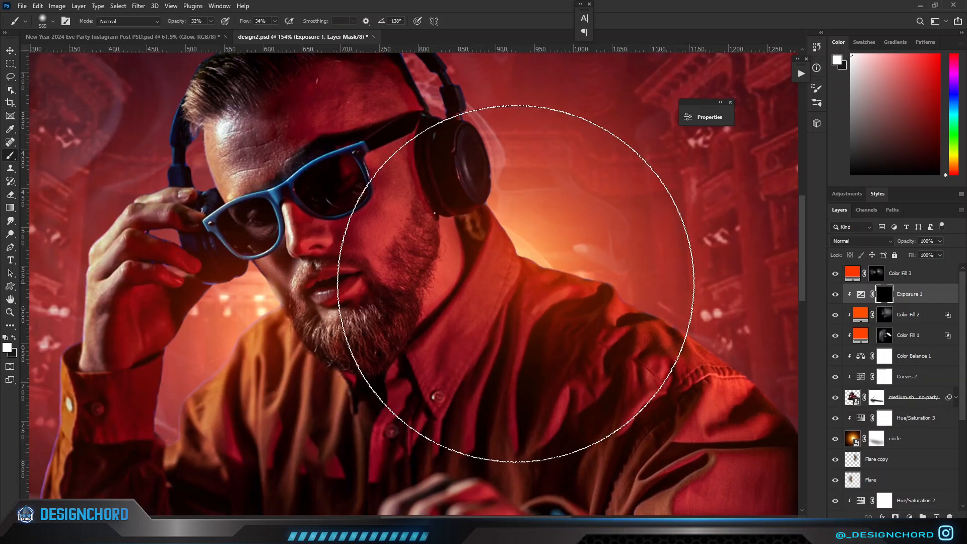
drag(318, 318, 310, 317)
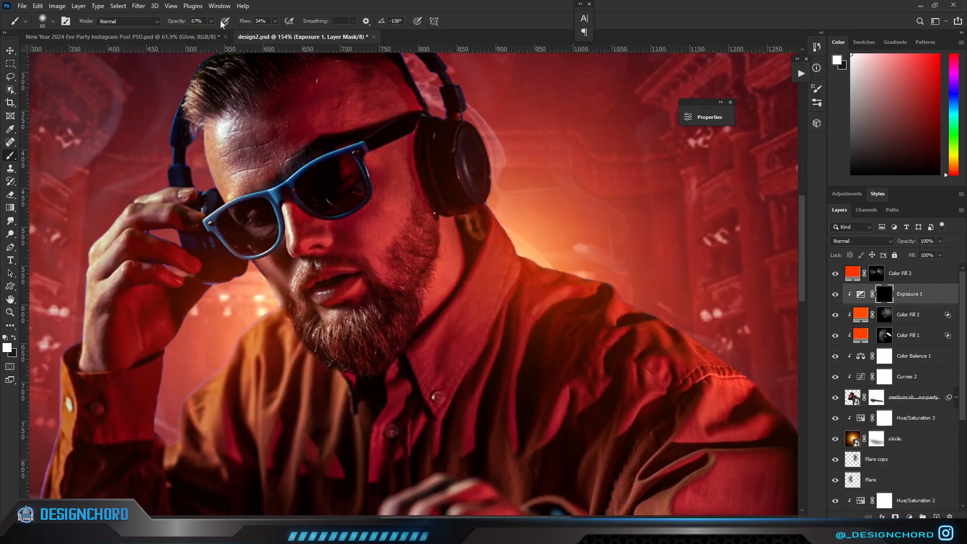
drag(262, 23, 270, 23)
Try painting a thin exposure highlight along the DJ's collar and shoulder edge with a smaller brush, and undo the strokes.
scroll(580, 253, up, 3)
drag(573, 253, 553, 258)
drag(520, 267, 512, 269)
scroll(520, 289, down, 4)
scroll(566, 273, up, 5)
drag(394, 272, 440, 301)
scroll(577, 315, down, 5)
scroll(464, 291, up, 8)
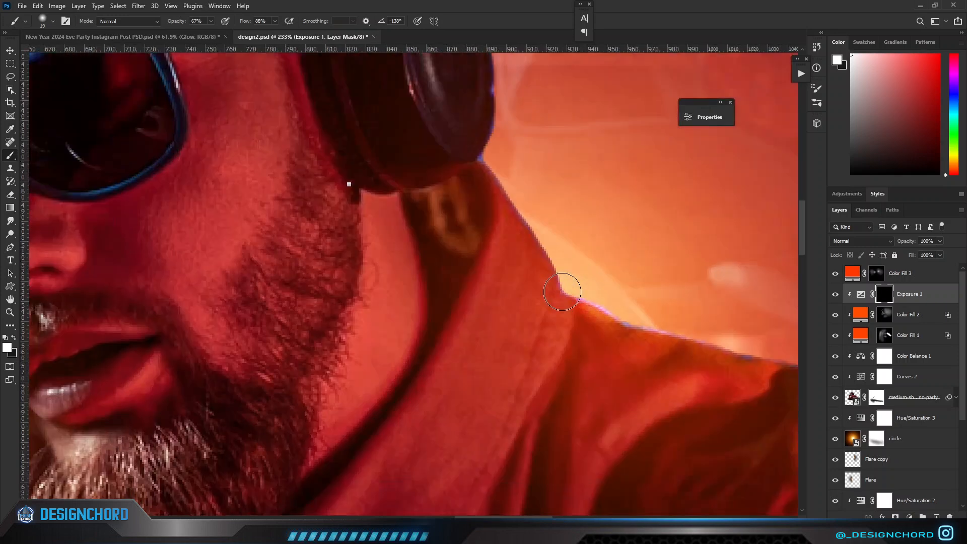
drag(443, 306, 439, 305)
drag(441, 298, 403, 192)
scroll(476, 234, down, 2)
key(ctrl+z)
key(ctrl+z)
key(ctrl+z)
key(ctrl+z)
key(ctrl+z)
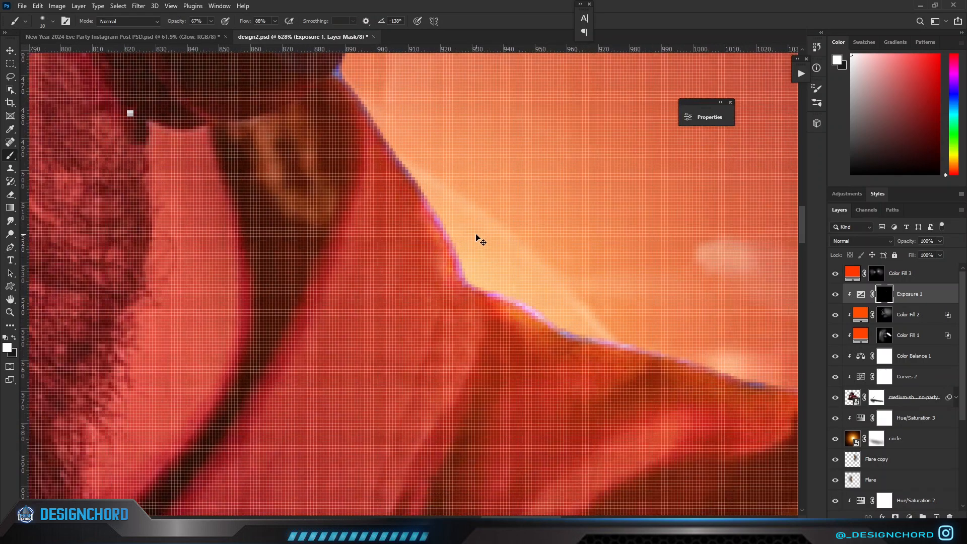
Push the exposure of Exposure 1 to a far brighter level and invert its mask from white to black.
scroll(477, 237, down, 8)
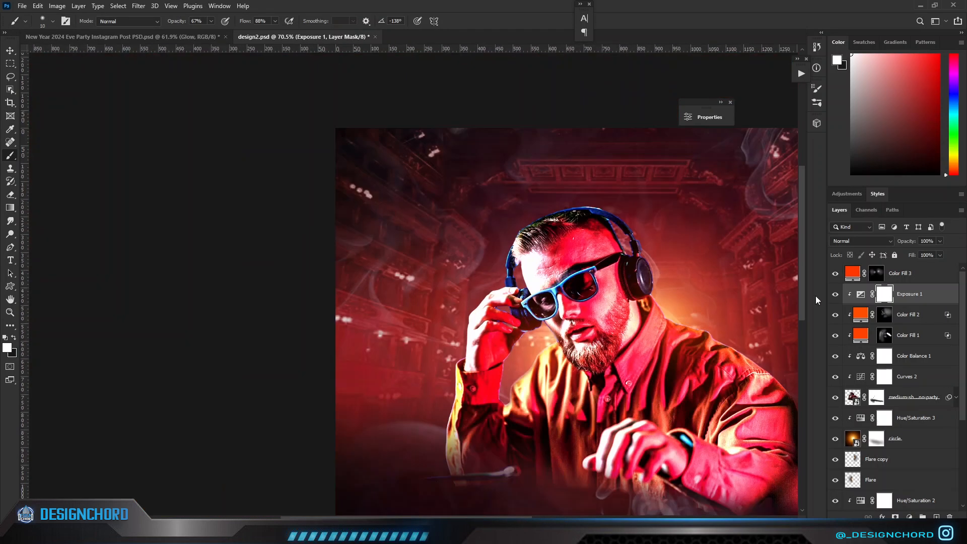
double_click(861, 294)
drag(601, 187, 651, 173)
click(660, 113)
click(884, 294)
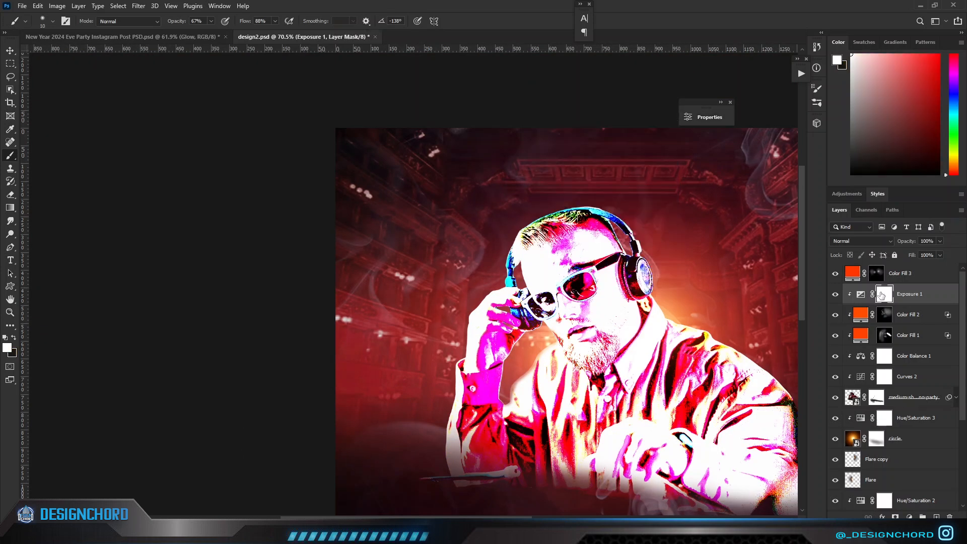
key(ctrl+i)
Paint a thin rim highlight with a 10 px white brush on the Exposure 1 mask along the shoulder edge beside the collar.
scroll(641, 337, up, 2)
scroll(641, 337, up, 8)
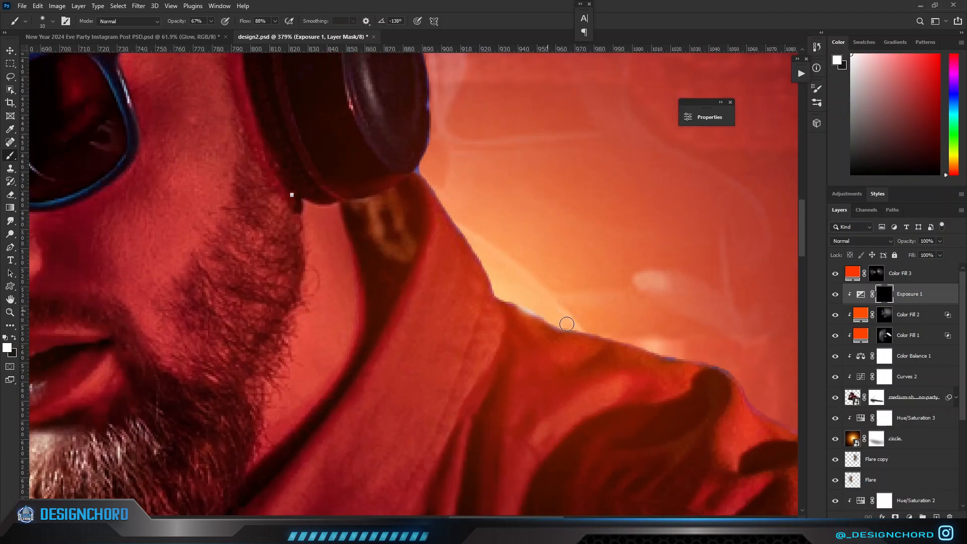
drag(566, 324, 624, 341)
scroll(648, 331, down, 3)
scroll(641, 333, up, 6)
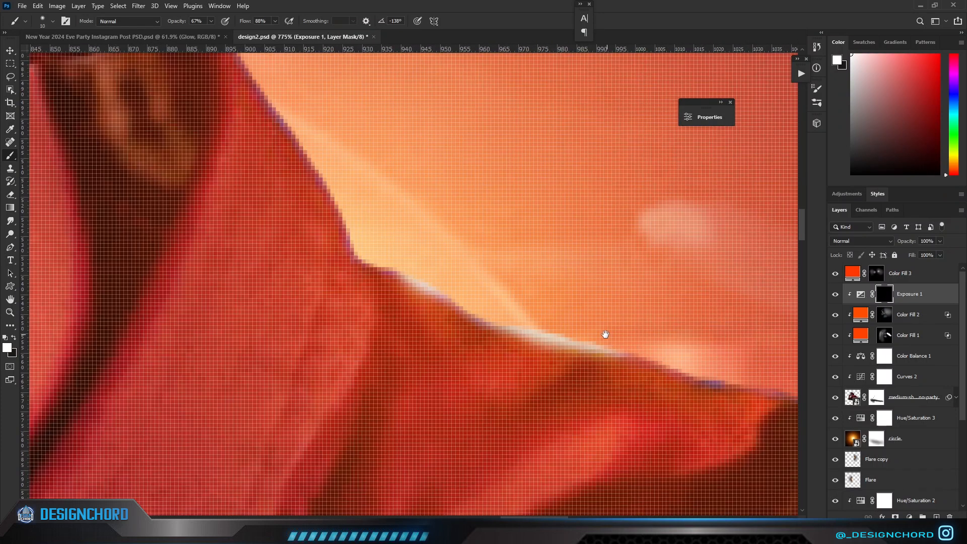
scroll(574, 342, down, 4)
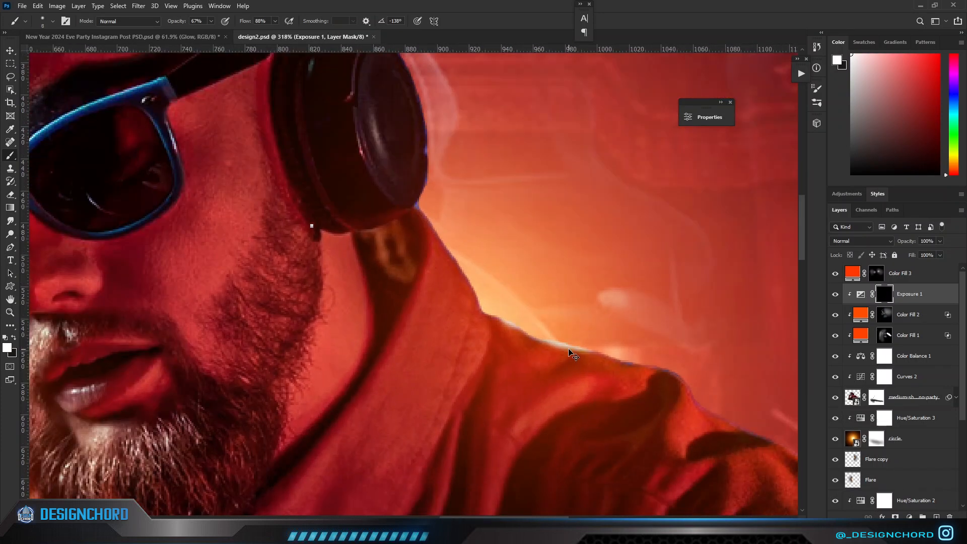
Enlarge the brush to 36 px, broaden the shoulder highlight in white and paint the excess back with black.
alt+drag(539, 328, 558, 328)
mouse_move(496, 300)
mouse_down()
mouse_move(544, 324)
mouse_move(594, 332)
mouse_up()
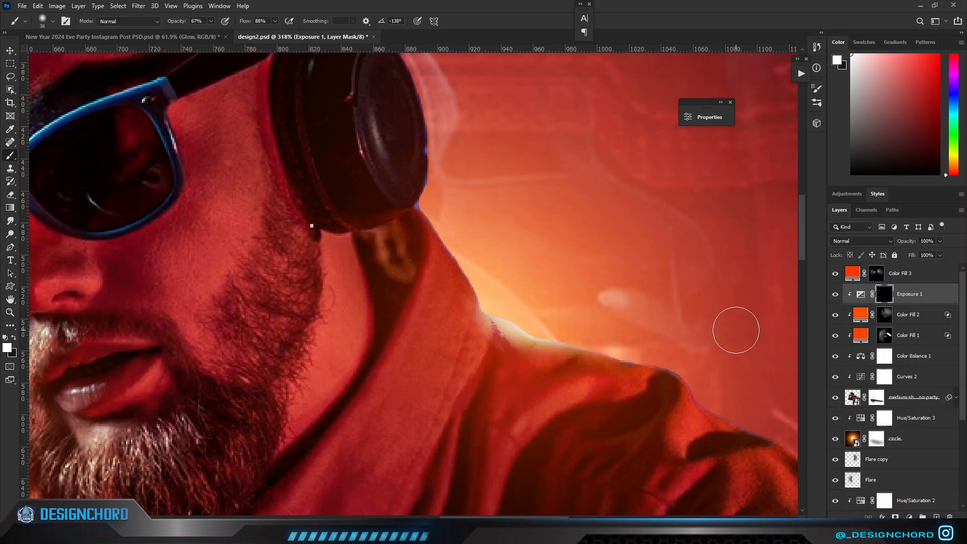
key(x)
mouse_move(520, 352)
mouse_down()
mouse_move(488, 340)
mouse_move(659, 389)
mouse_up()
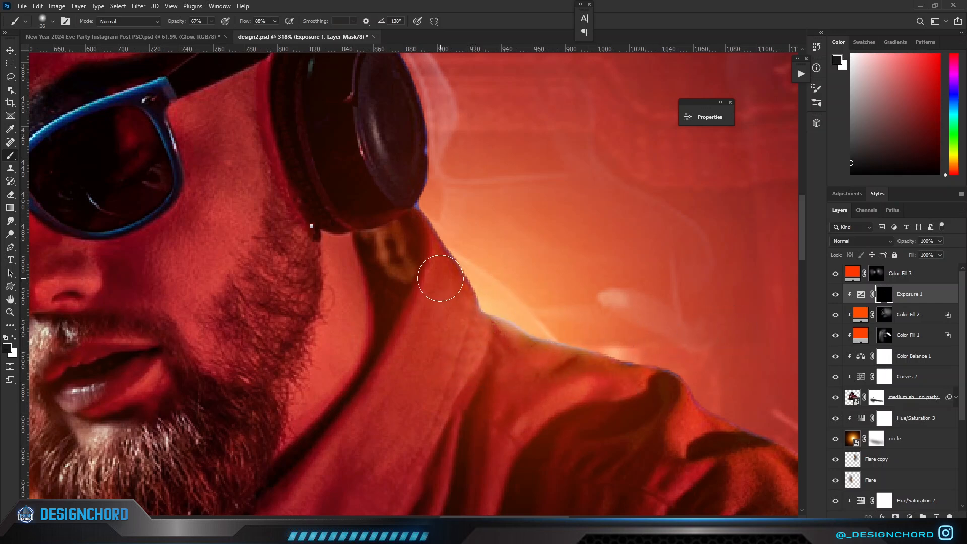
Paint a rim highlight down the DJ's collar edge below the headphone and trim its inner spill with black.
scroll(548, 386, down, 3)
scroll(508, 364, up, 4)
key(x)
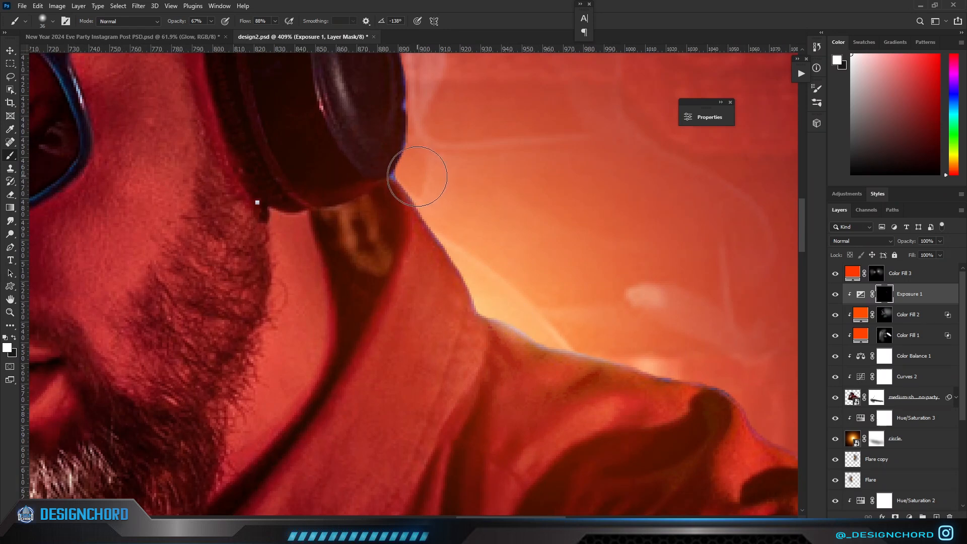
drag(416, 179, 526, 336)
mouse_move(401, 217)
mouse_down()
mouse_move(586, 405)
mouse_move(466, 354)
mouse_move(489, 352)
mouse_up()
scroll(551, 398, down, 5)
scroll(551, 398, down, 6)
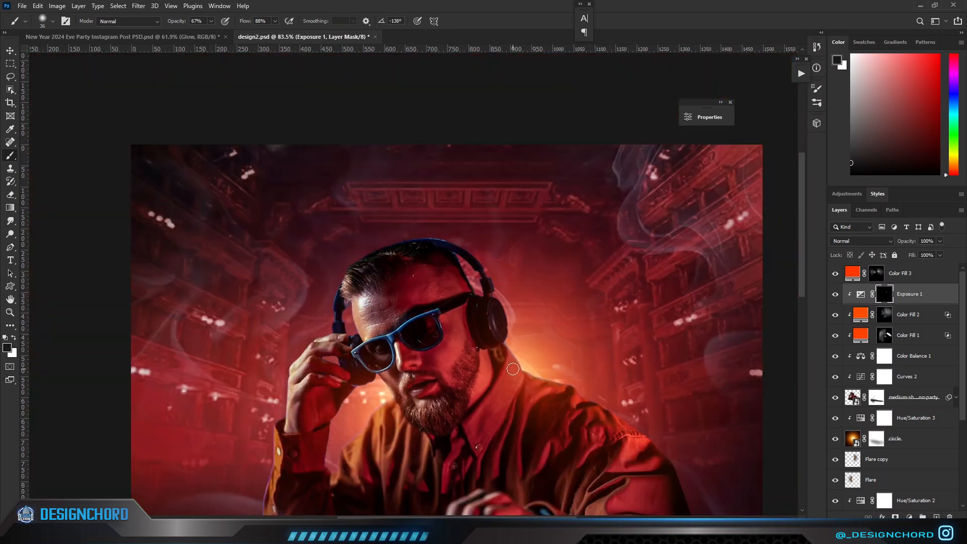
Shrink the white brush and paint a bright exposure highlight along the side of the DJ's nose beside the sunglasses.
scroll(423, 393, up, 14)
drag(403, 384, 436, 344)
scroll(460, 272, up, 6)
mouse_move(455, 263)
mouse_down()
mouse_move(457, 275)
mouse_move(438, 267)
mouse_up()
drag(480, 93, 491, 253)
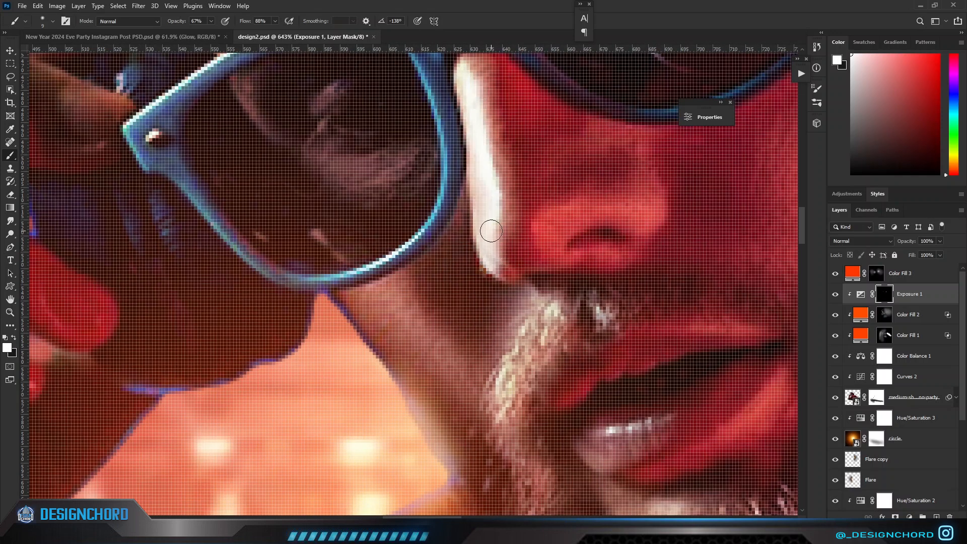
scroll(489, 242, down, 13)
scroll(547, 312, up, 9)
Set the brush to 66% flow and 14 px and paint a rim highlight along the cheek edge below the sunglasses.
key(shift+6)
key(shift+6)
scroll(526, 384, up, 4)
drag(527, 384, 534, 383)
drag(499, 341, 538, 420)
scroll(537, 410, down, 11)
scroll(539, 405, up, 10)
scroll(535, 367, up, 5)
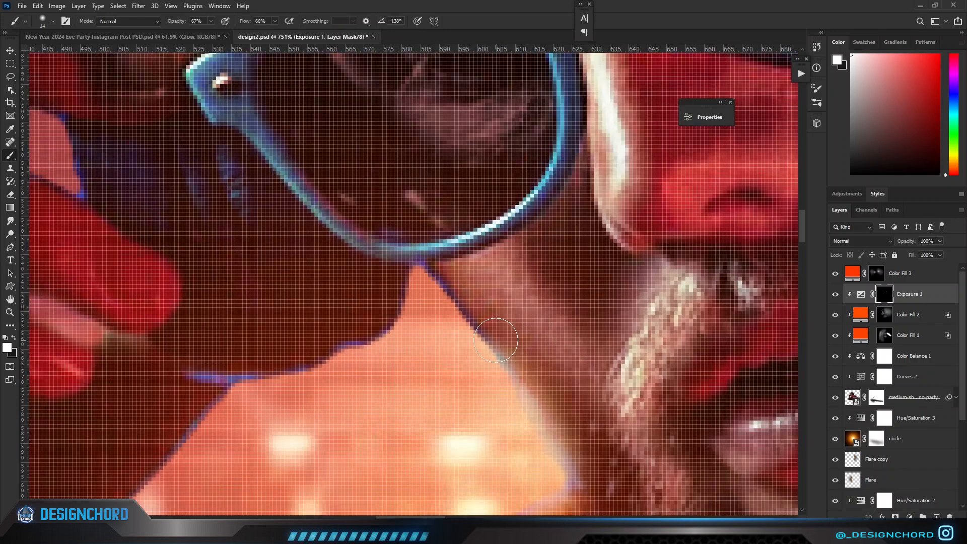
Paint a white rim highlight on the exposure mask along the DJ's shoulder edge between the beard and the raised forearm.
key(x)
scroll(591, 468, down, 10)
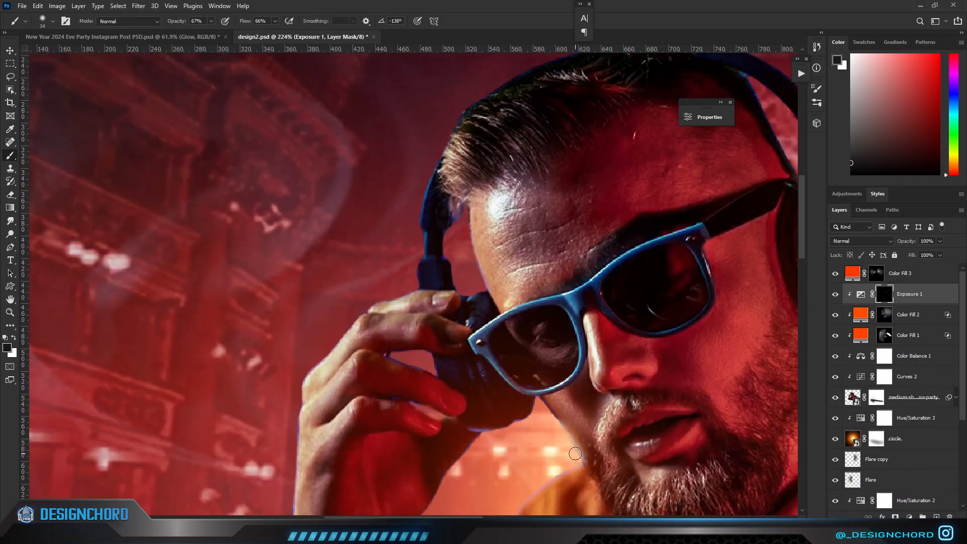
scroll(537, 297, up, 7)
key(x)
mouse_move(559, 284)
mouse_down()
mouse_move(523, 300)
mouse_move(468, 342)
mouse_up()
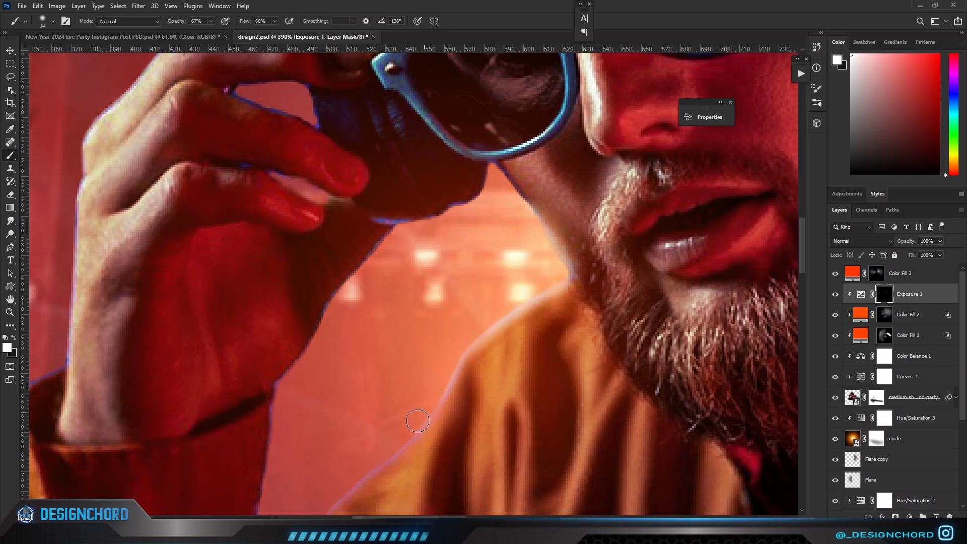
scroll(379, 459, down, 6)
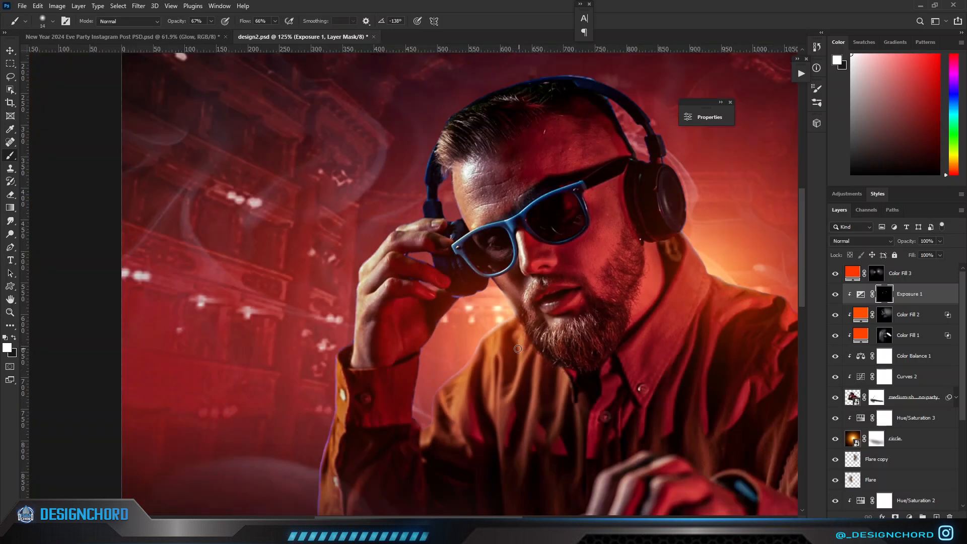
scroll(521, 348, up, 8)
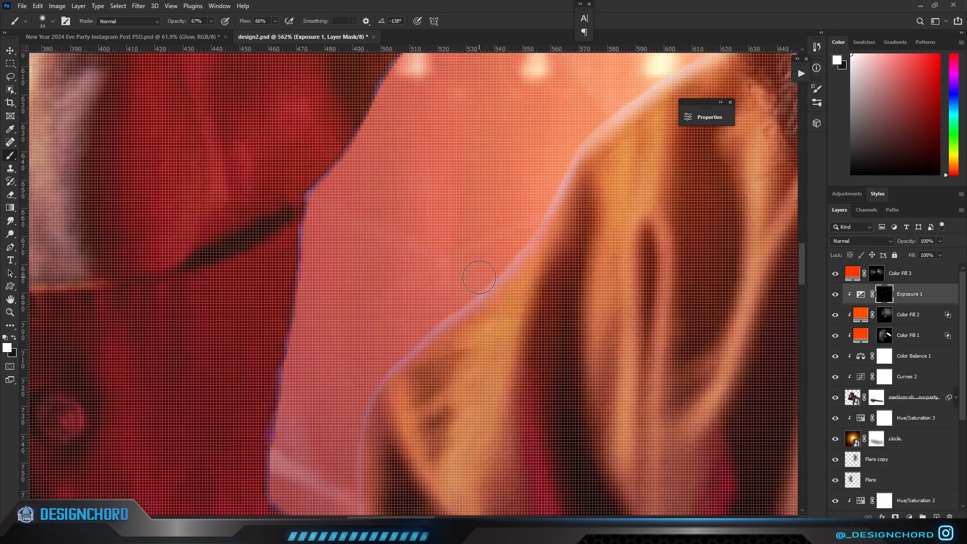
drag(488, 322, 403, 366)
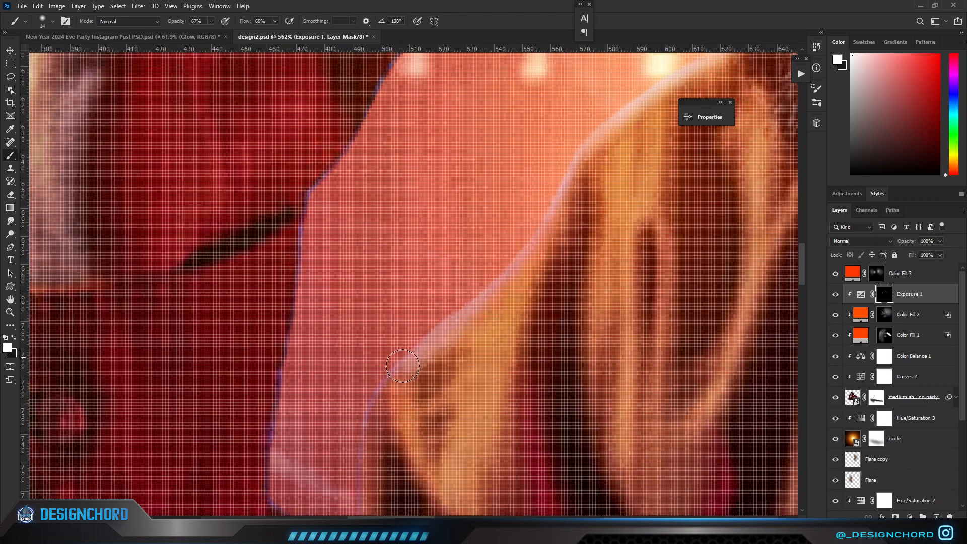
scroll(402, 366, down, 5)
scroll(472, 385, up, 4)
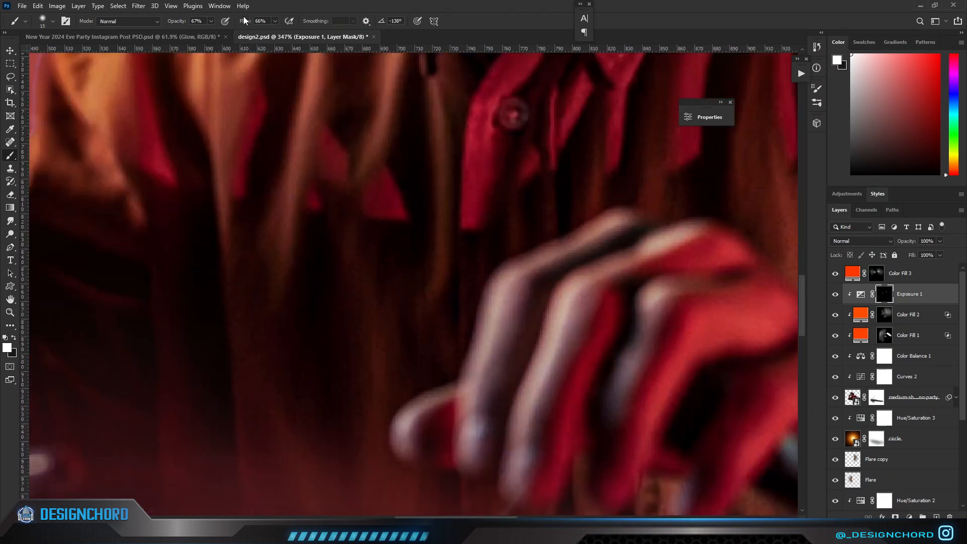
Set the brush to 51% opacity and 43% flow, highlight the lower hand's fingers, and compare with the exposure adjustment hidden.
drag(470, 239, 401, 200)
scroll(455, 276, up, 1)
drag(470, 284, 465, 285)
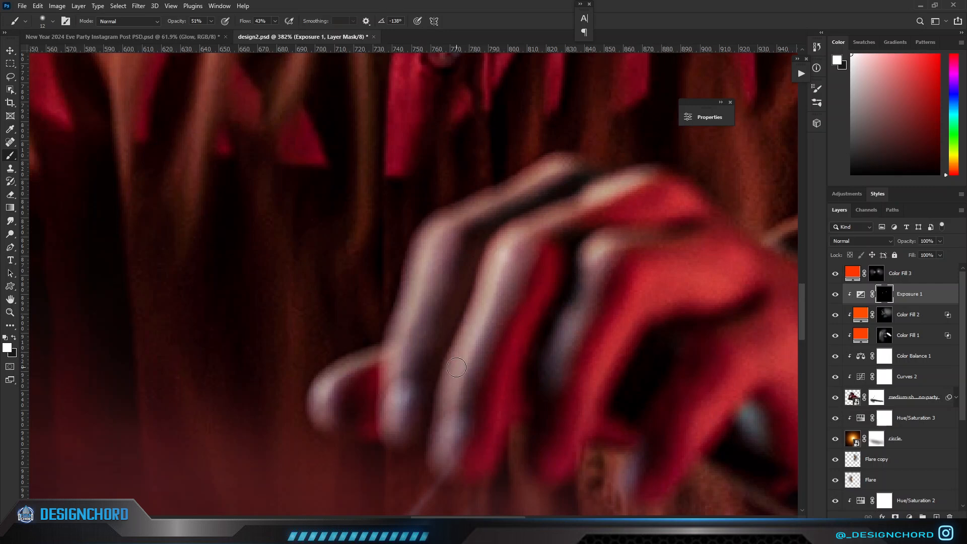
drag(456, 368, 475, 324)
key(x)
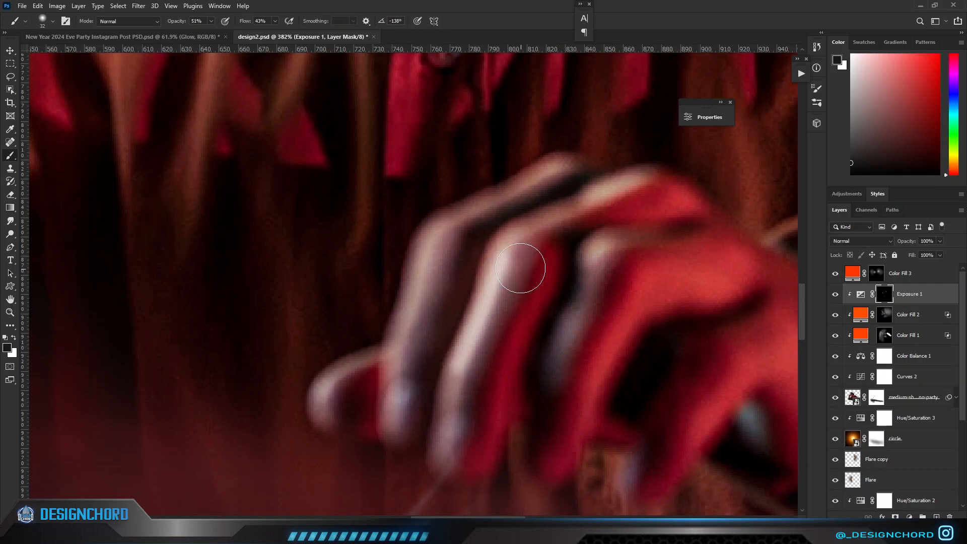
scroll(446, 403, down, 5)
click(835, 294)
click(835, 294)
click(835, 294)
click(835, 294)
scroll(646, 295, down, 6)
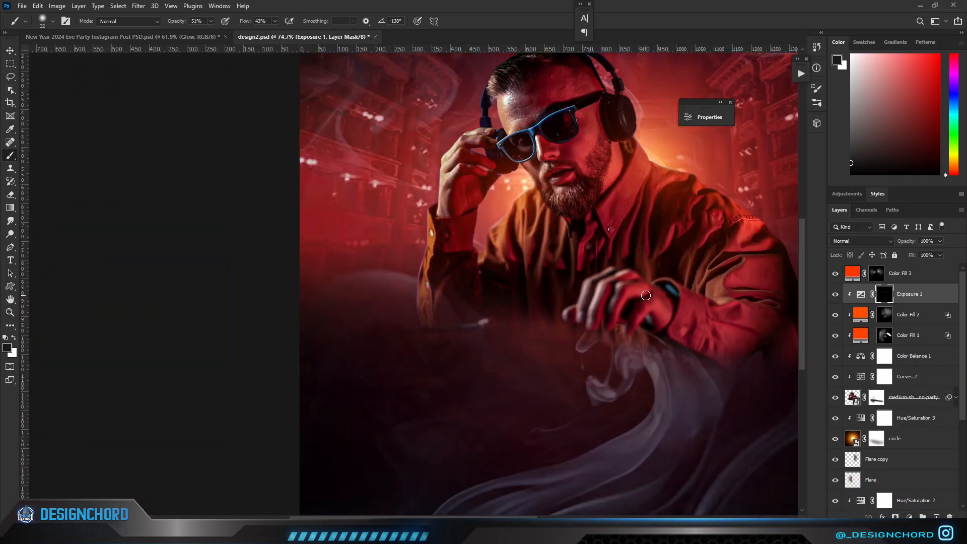
Paint a white exposure highlight along the outer edge of the raised arm's sleeve and soften the excess with black.
scroll(440, 262, up, 8)
key(x)
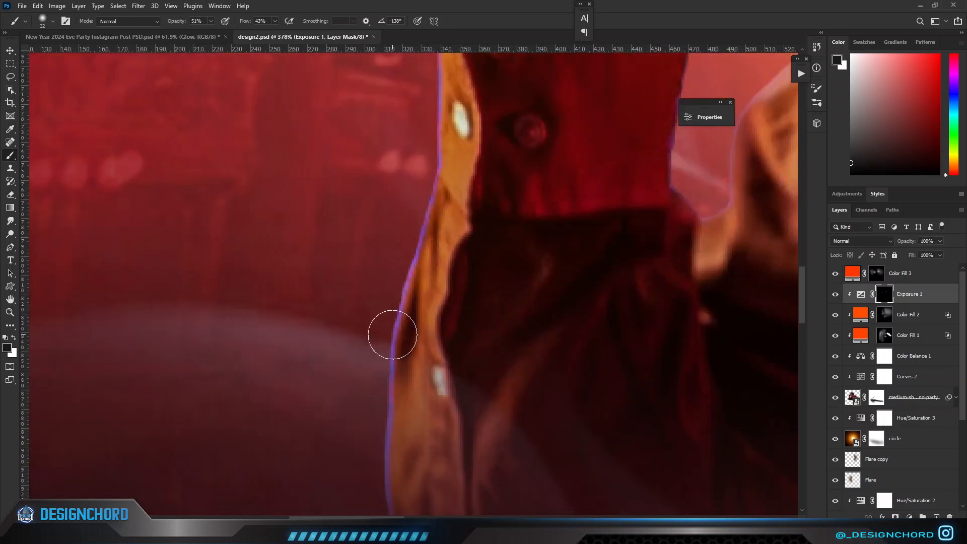
mouse_move(415, 210)
mouse_down()
mouse_move(375, 375)
mouse_move(444, 130)
mouse_move(442, 287)
mouse_up()
scroll(448, 132, down, 8)
scroll(457, 214, up, 5)
scroll(442, 275, up, 5)
key(x)
mouse_move(375, 265)
mouse_down()
mouse_move(394, 169)
mouse_move(394, 258)
mouse_up()
scroll(458, 129, down, 6)
scroll(461, 156, down, 4)
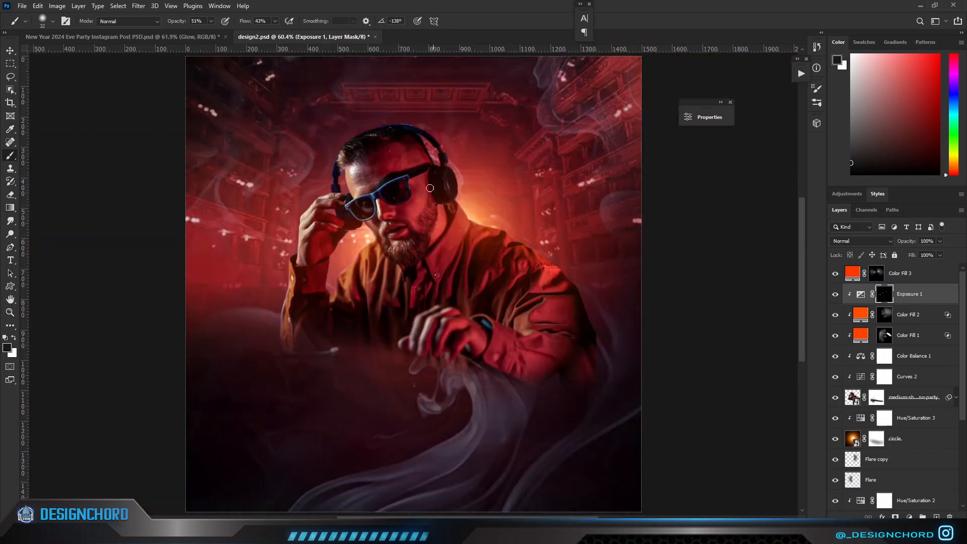
Add a clipped layer above Exposure 1 and paint over the blue watch face with sampled near-black.
scroll(525, 335, up, 8)
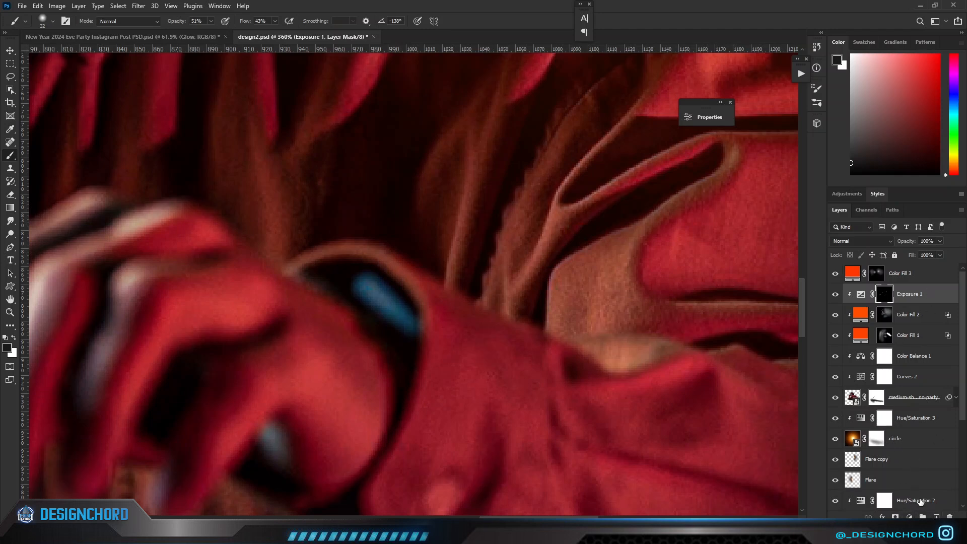
click(936, 518)
alt+click(868, 300)
key(bracketleft)
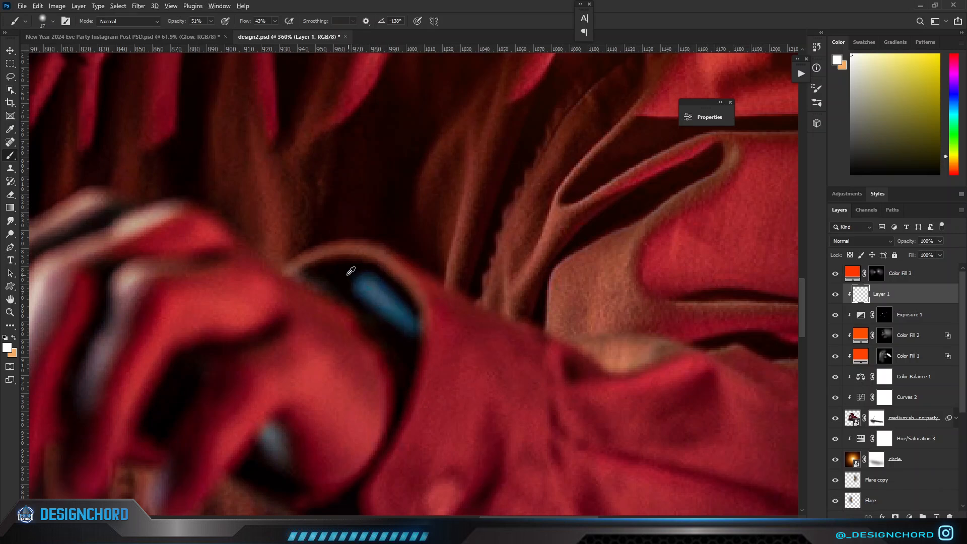
alt+click(352, 272)
drag(358, 283, 397, 319)
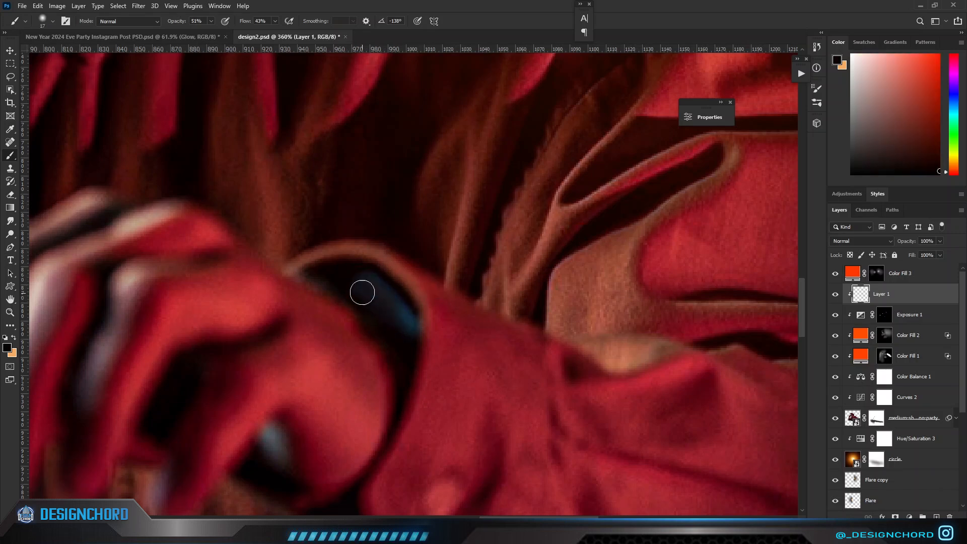
key(ctrl+0)
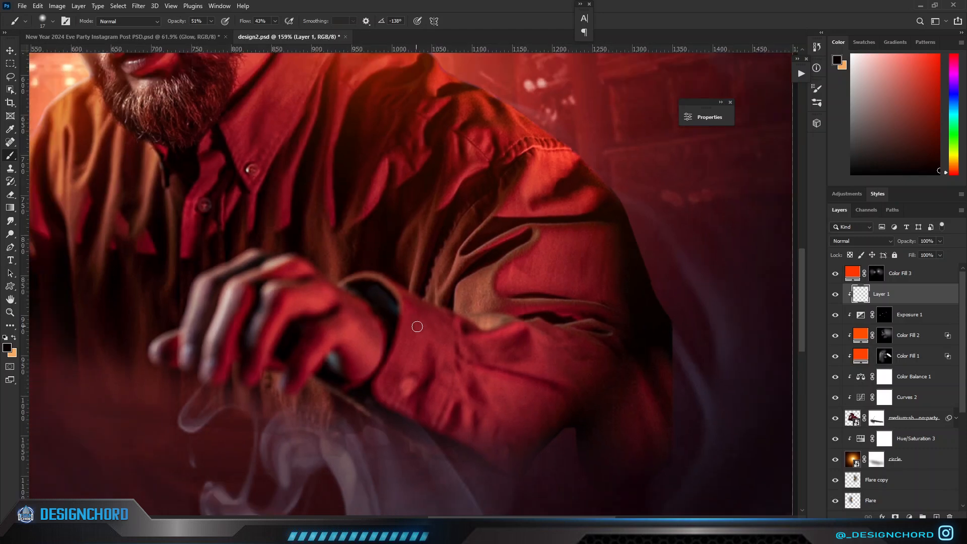
Mask the DJ layer in black at 100% opacity and 93% flow, fading the raised arm's sleeve bottom and the stray light object.
scroll(160, 289, up, 5)
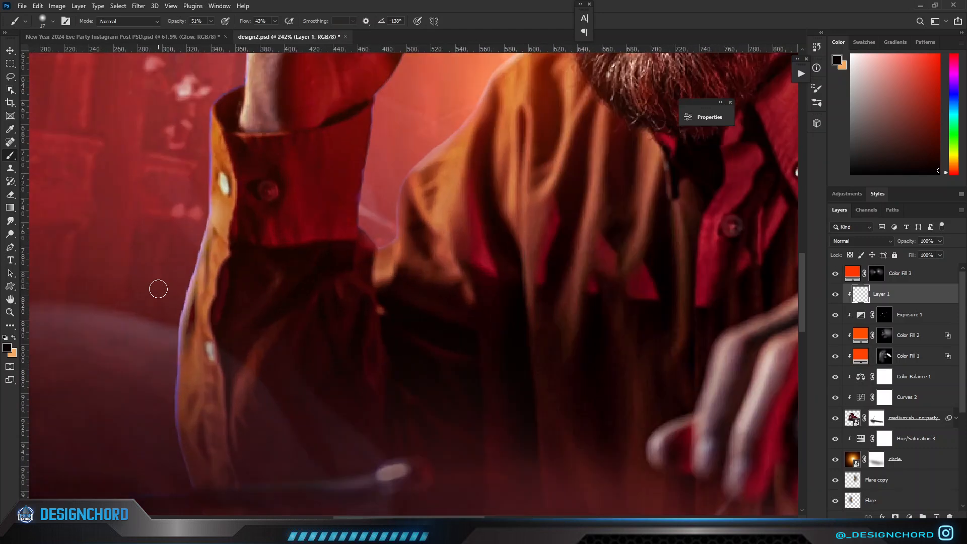
scroll(245, 296, down, 4)
scroll(340, 281, up, 2)
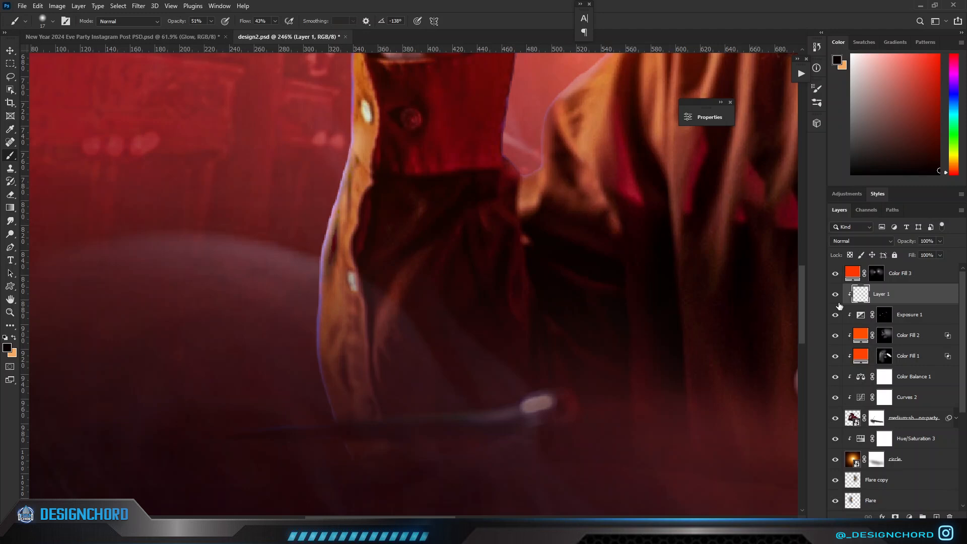
click(885, 314)
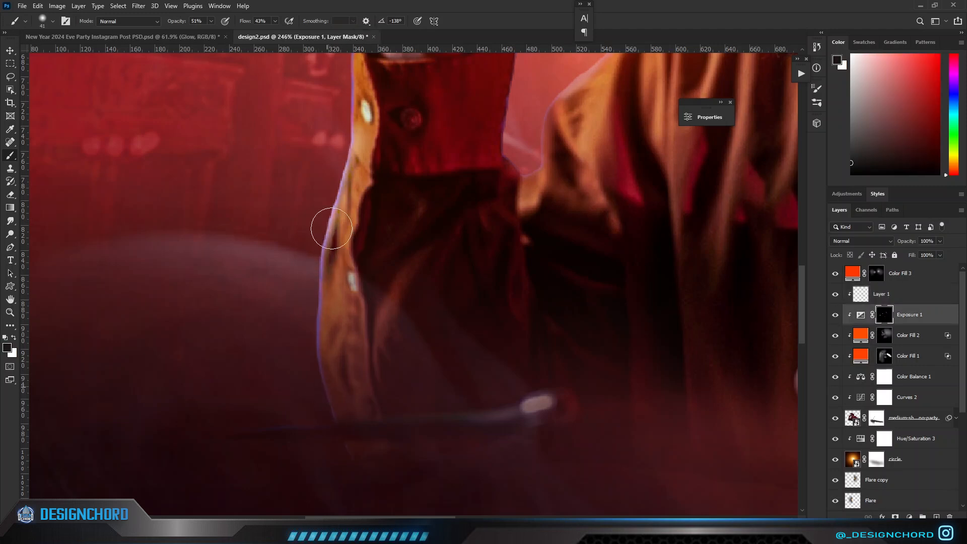
click(877, 419)
mouse_move(321, 233)
mouse_down()
mouse_move(302, 384)
mouse_move(314, 390)
mouse_up()
mouse_move(542, 410)
mouse_down()
mouse_move(555, 423)
mouse_move(397, 433)
mouse_move(209, 428)
mouse_up()
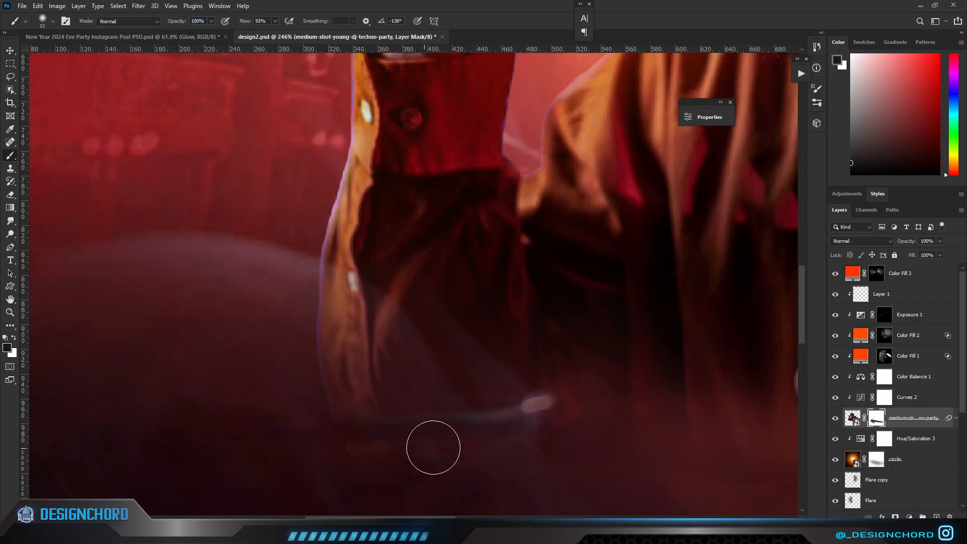
drag(432, 446, 484, 431)
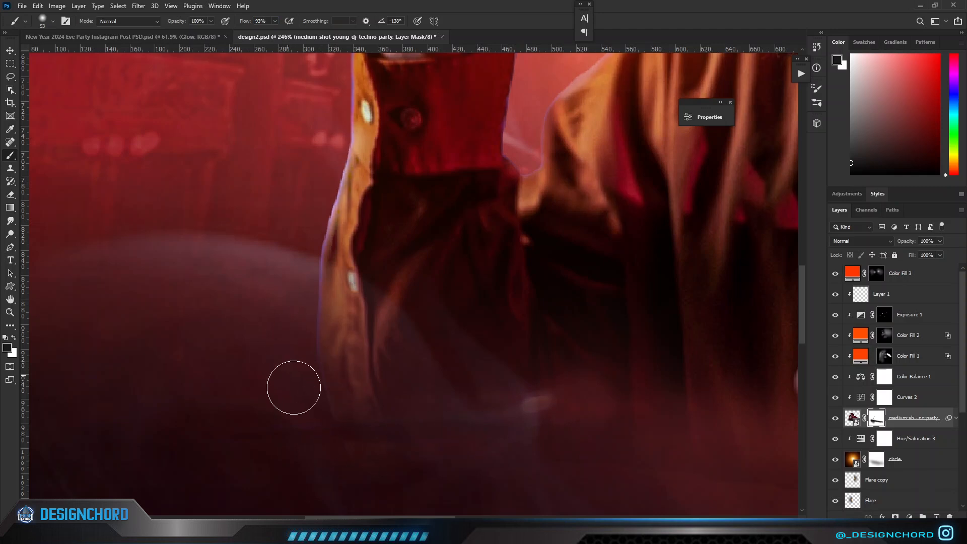
scroll(386, 441, down, 8)
Enlarge the mask brush to 149 px and fade the DJ's lower body and far sleeve edge into the dark smoke.
drag(572, 457, 373, 400)
scroll(524, 445, up, 2)
mouse_move(525, 443)
mouse_down()
mouse_move(549, 437)
mouse_move(574, 350)
mouse_move(595, 316)
mouse_up()
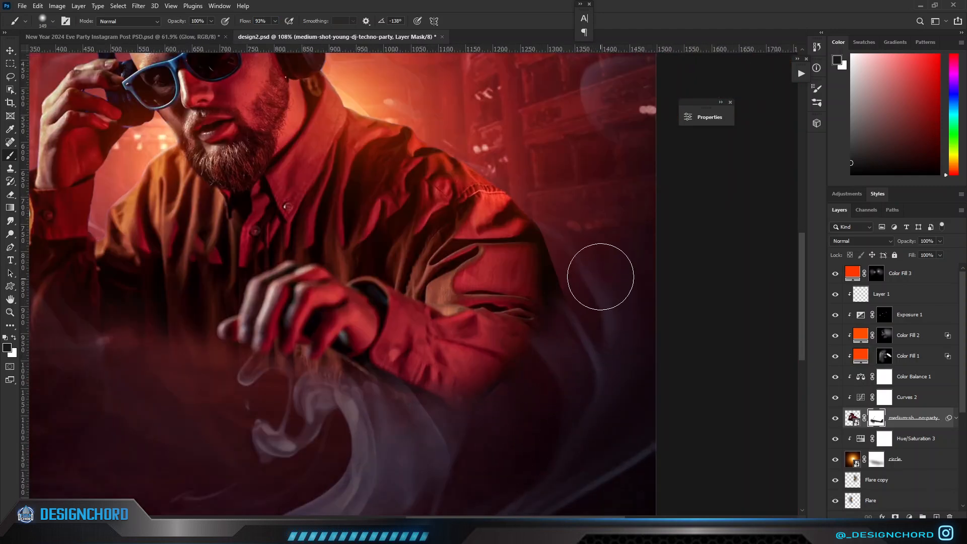
scroll(471, 461, down, 5)
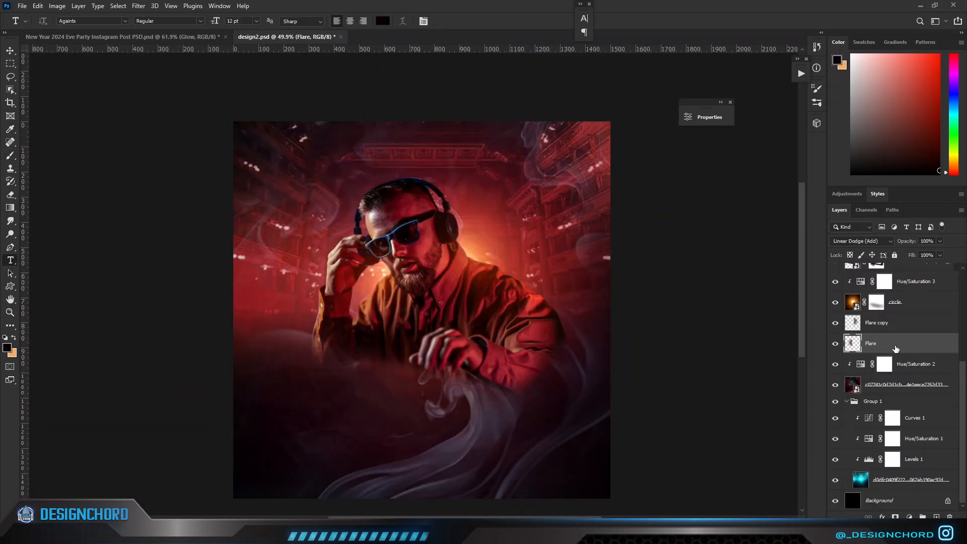
Add a text layer reading 2025 directly above Hue/Saturation 2, behind the DJ, and enlarge it to 363 pt.
click(884, 363)
click(300, 231)
drag(213, 21, 261, 21)
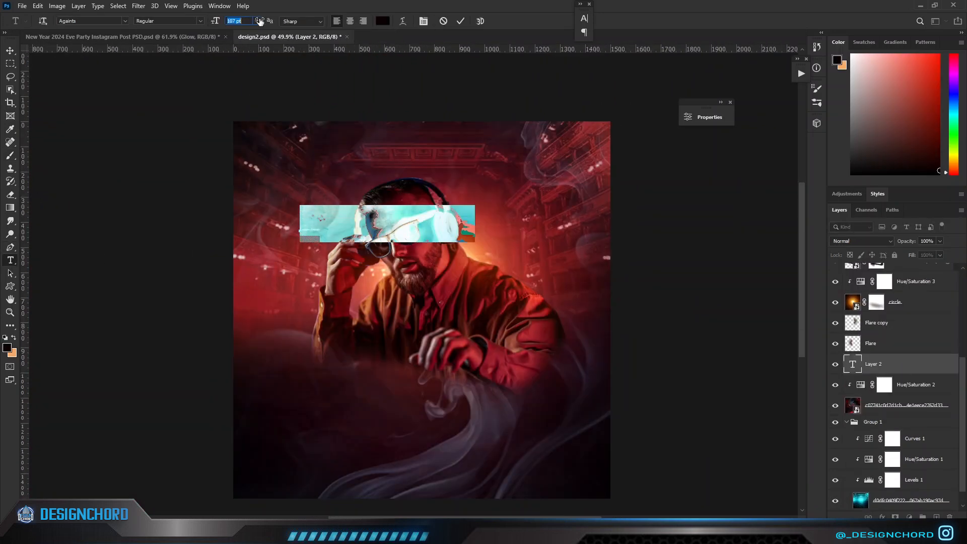
text(2024)
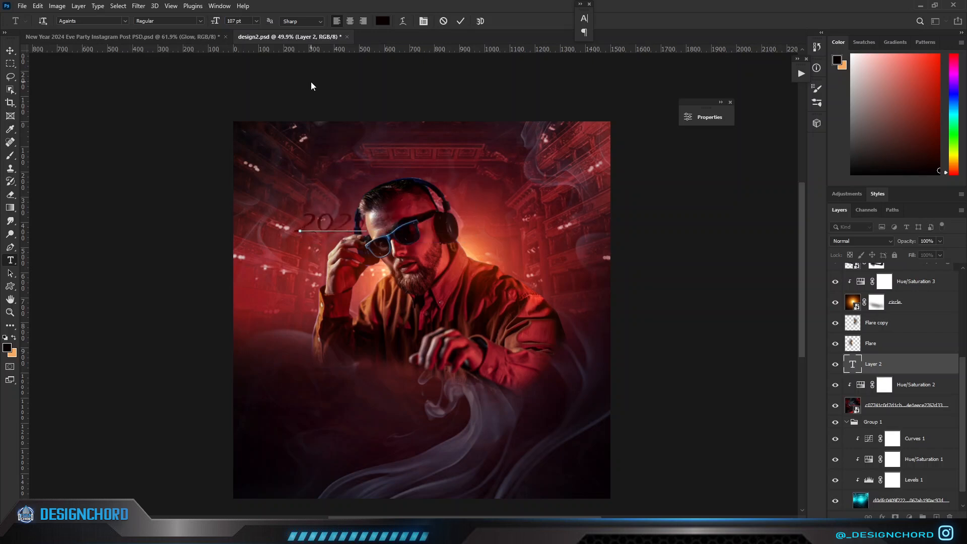
key(ctrl+a)
drag(216, 22, 283, 26)
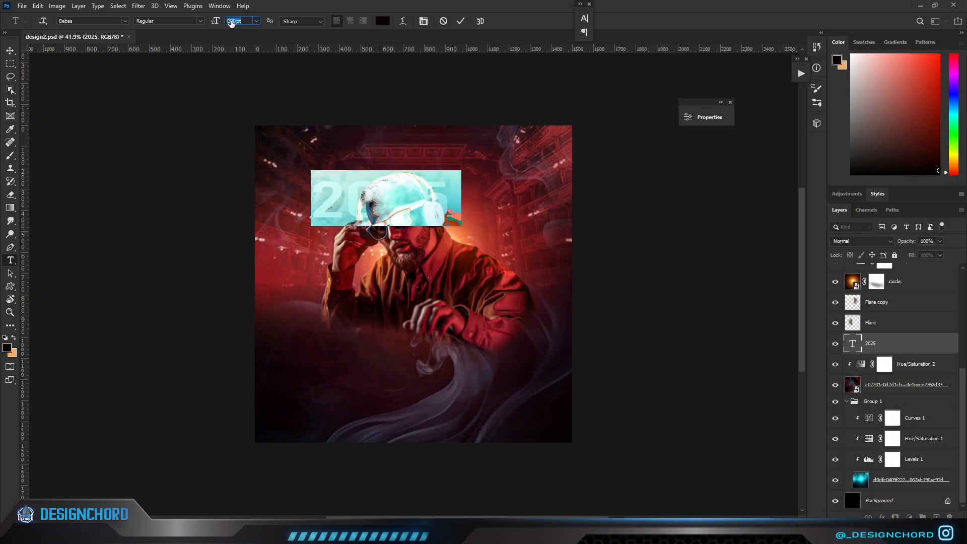
drag(237, 22, 272, 23)
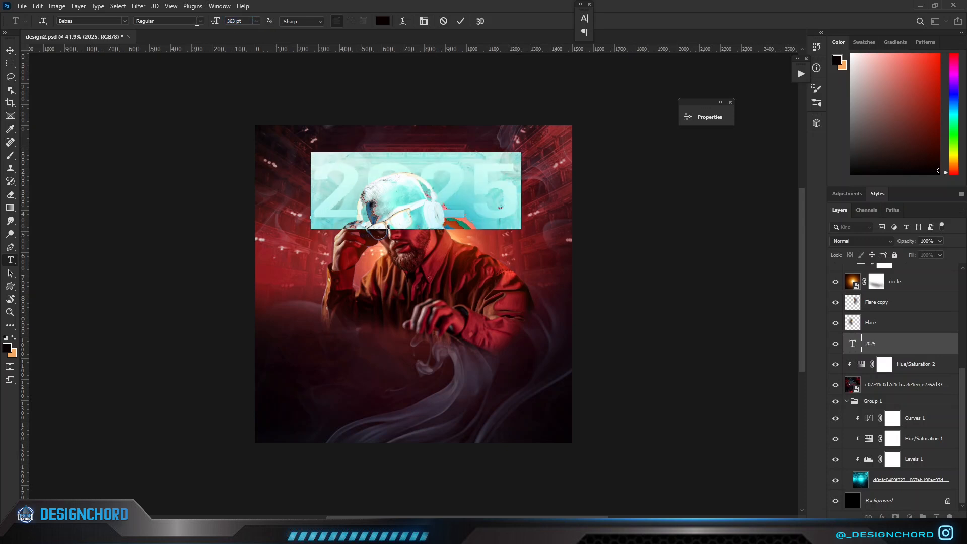
Try the Air America font on the 2025 text.
click(125, 21)
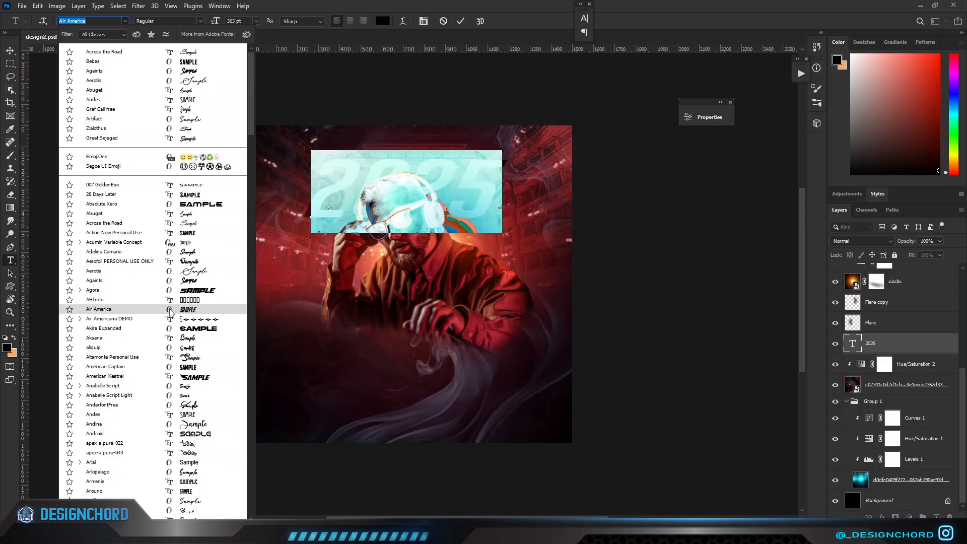
click(172, 311)
click(894, 346)
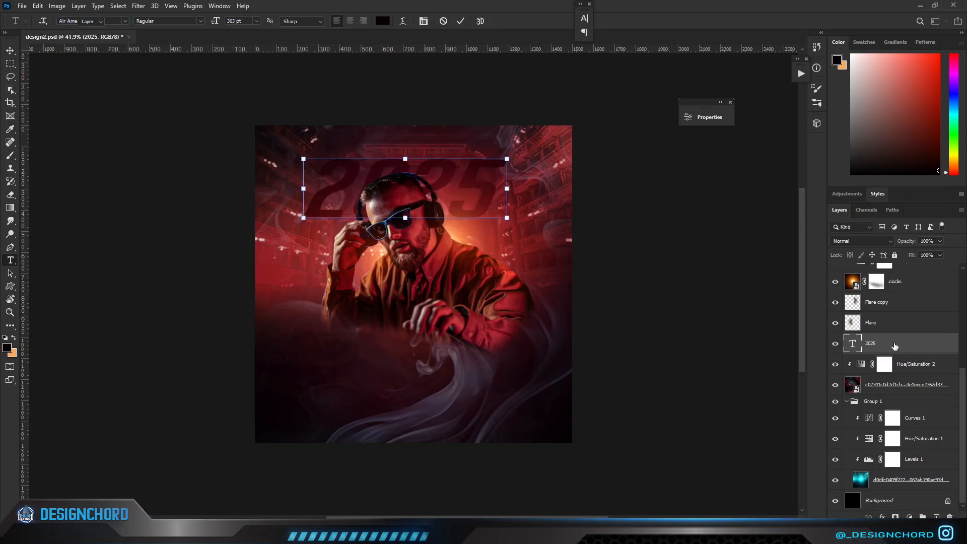
key(v)
Set the 2025 text to the Absolute Xero font and reduce its size until it fits within the poster's width.
double_click(852, 343)
click(125, 21)
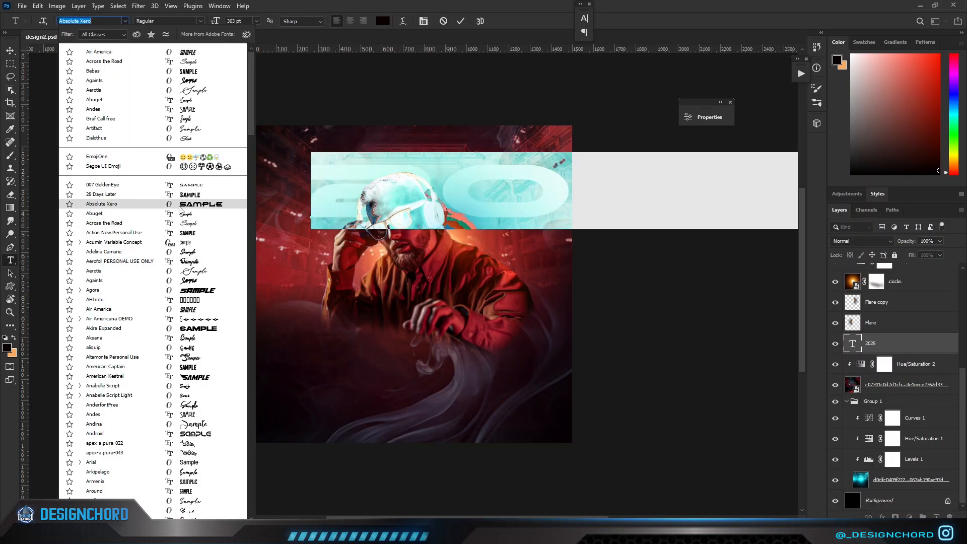
click(179, 205)
drag(214, 26, 118, 36)
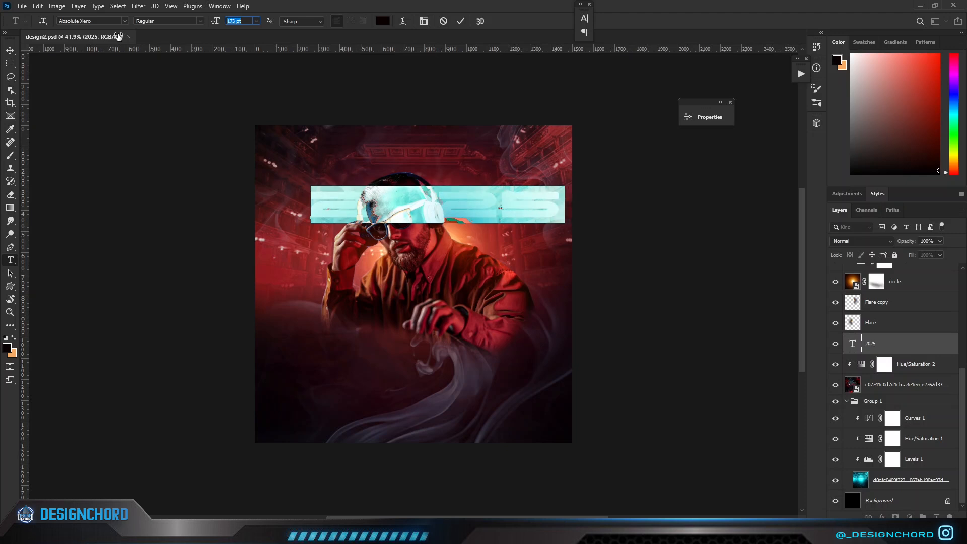
key(ctrl+Return)
Stretch the 2025 text taller and position it across the poster behind the DJ's head.
key(v)
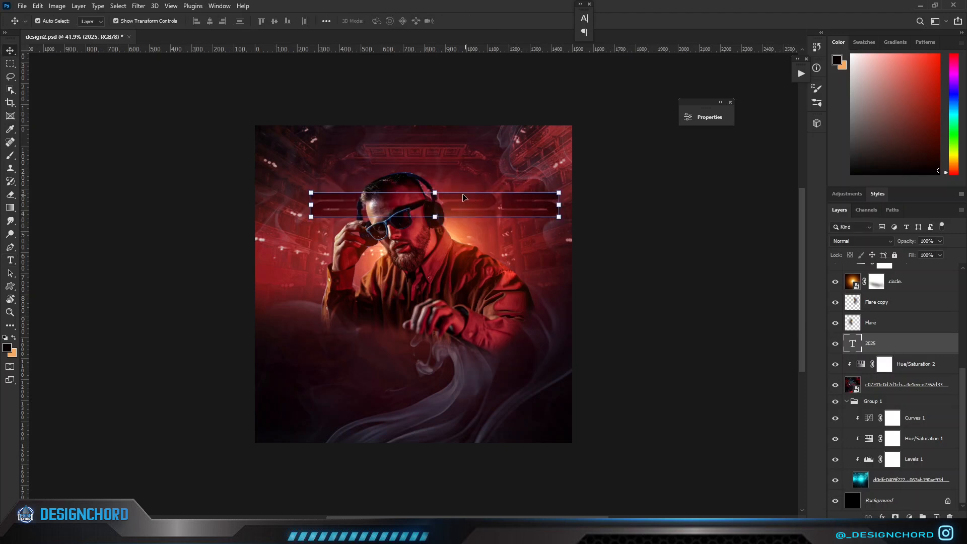
click(435, 193)
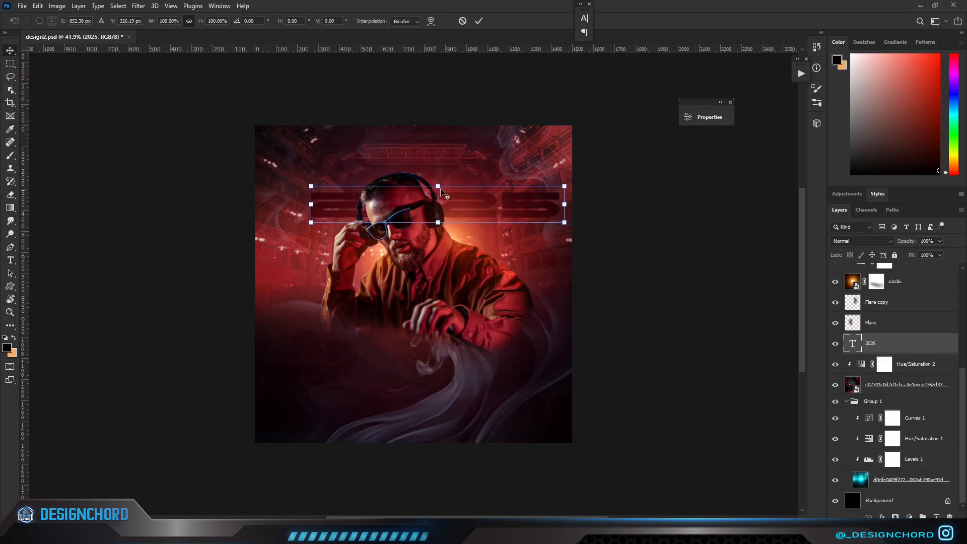
drag(438, 186, 454, 172)
key(Return)
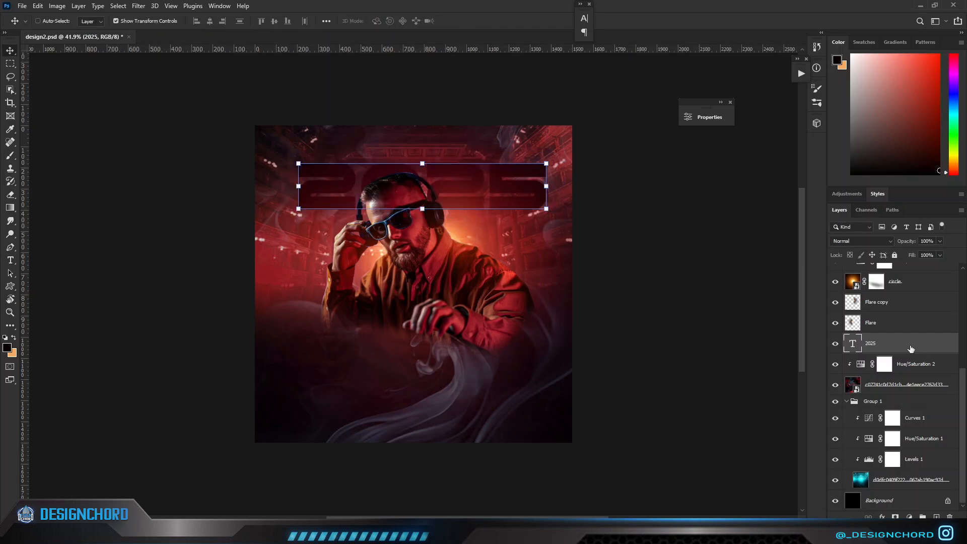
Duplicate the 2025 text layer and move the copy straight down below the original, to Y 554.37 px.
key(ctrl+j)
key(ctrl+t)
key(shift+Down)
key(shift+Down)
key(shift+Down)
key(shift+Down)
key(shift+Down)
key(shift+Down)
key(shift+Down)
key(shift+Down)
key(shift+Down)
key(shift+Down)
key(shift+Down)
key(shift+Down)
key(shift+Down)
key(shift+Down)
key(shift+Down)
key(shift+Down)
key(shift+Down)
key(shift+Down)
key(shift+Down)
key(shift+Down)
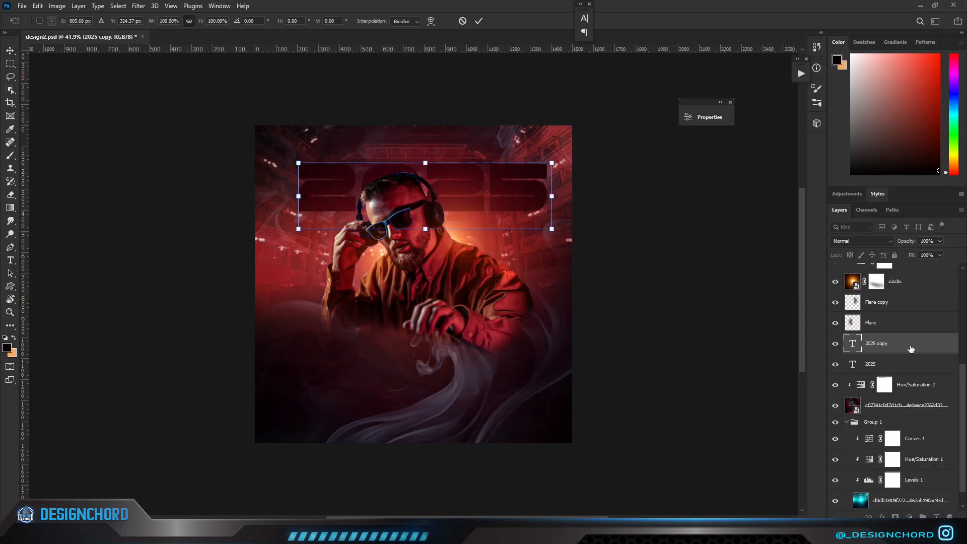
key(shift+Down)
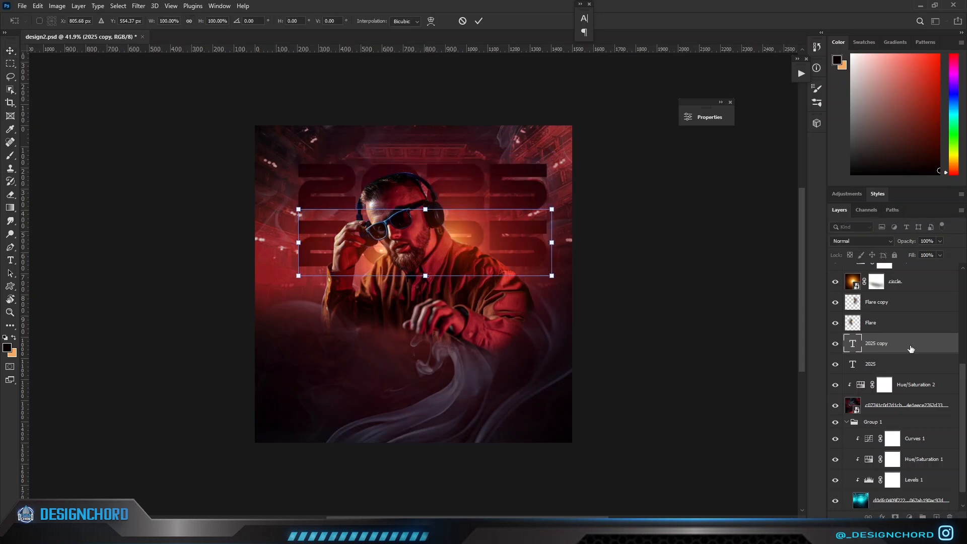
key(Return)
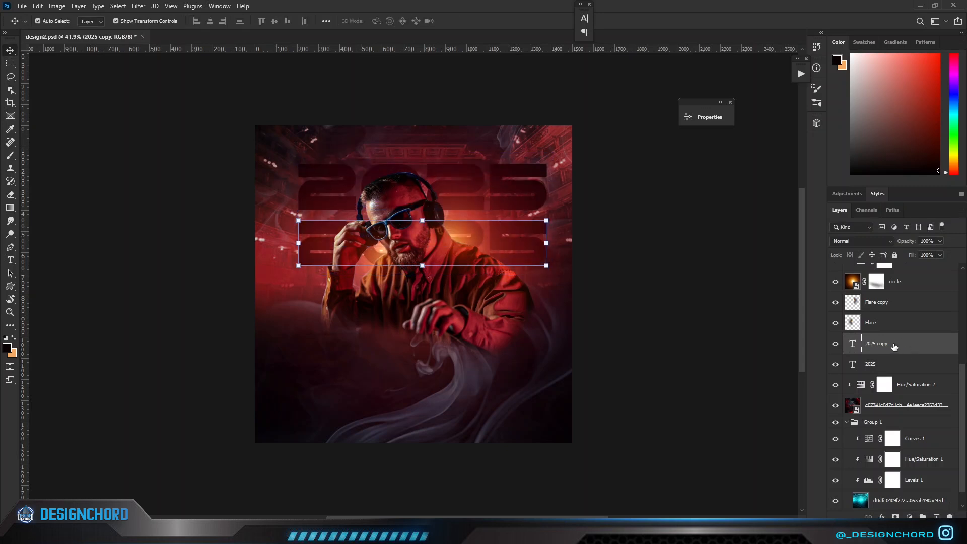
Lower the opacity of the duplicated 2025 text to 12%.
double_click(852, 344)
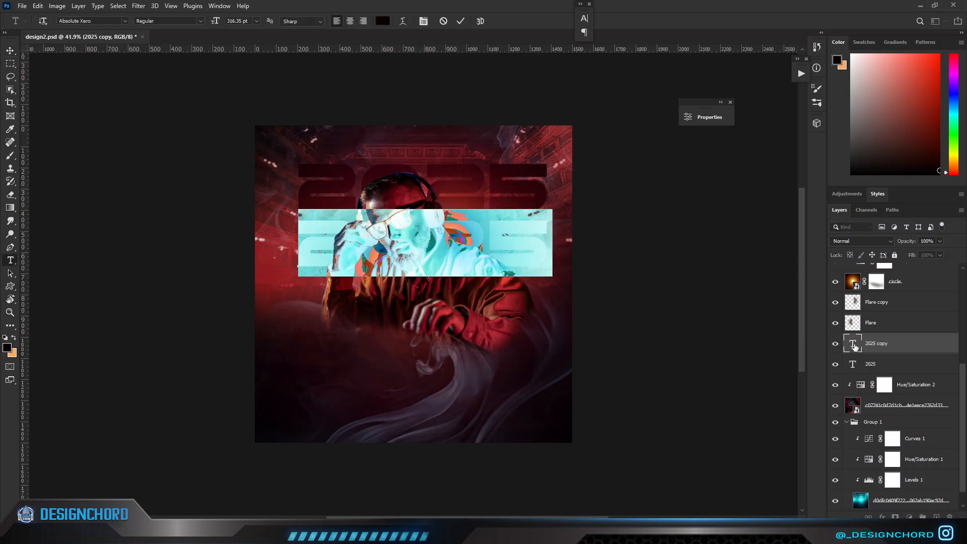
drag(902, 242, 823, 248)
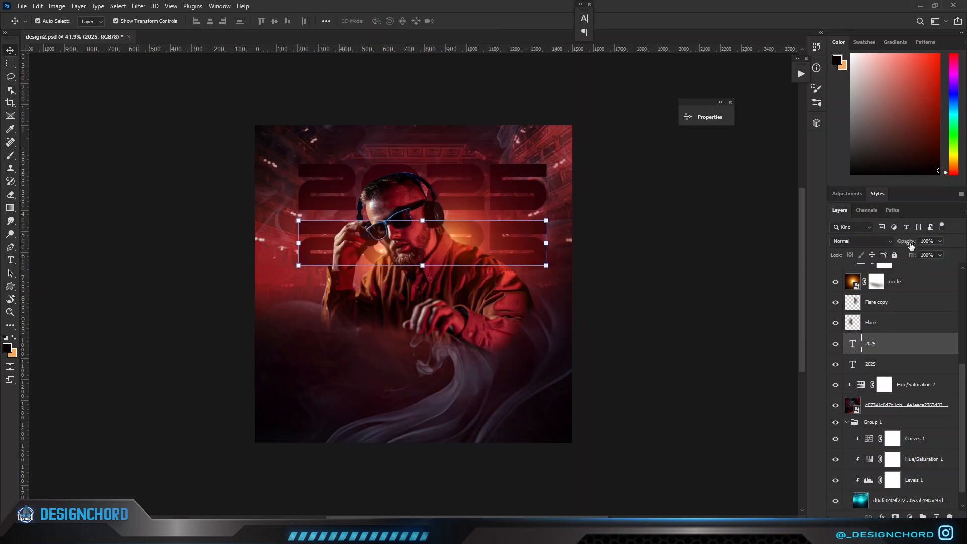
drag(911, 246, 859, 248)
Add a white (ffffff) inside stroke of 6 px to the lower 2025 text.
double_click(908, 344)
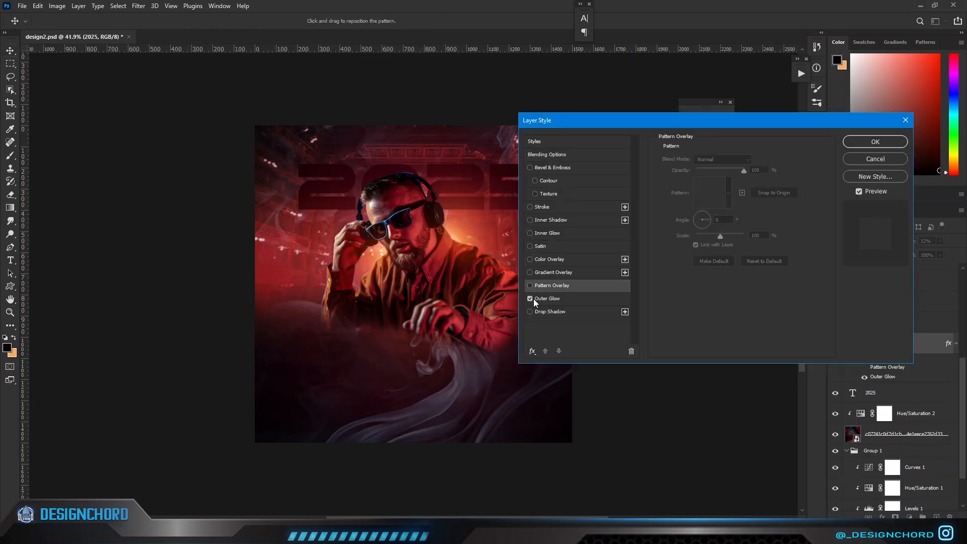
click(533, 298)
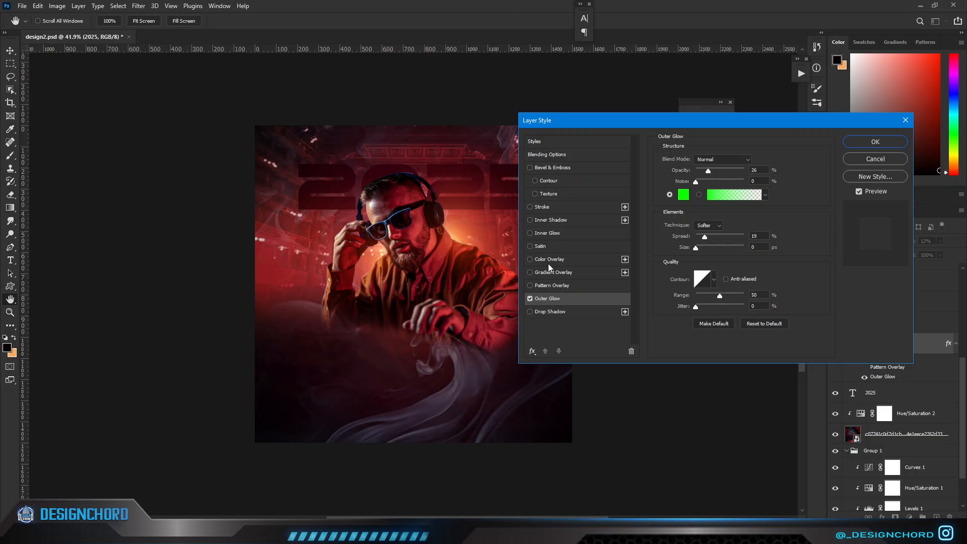
click(551, 206)
click(680, 226)
text(ffffff)
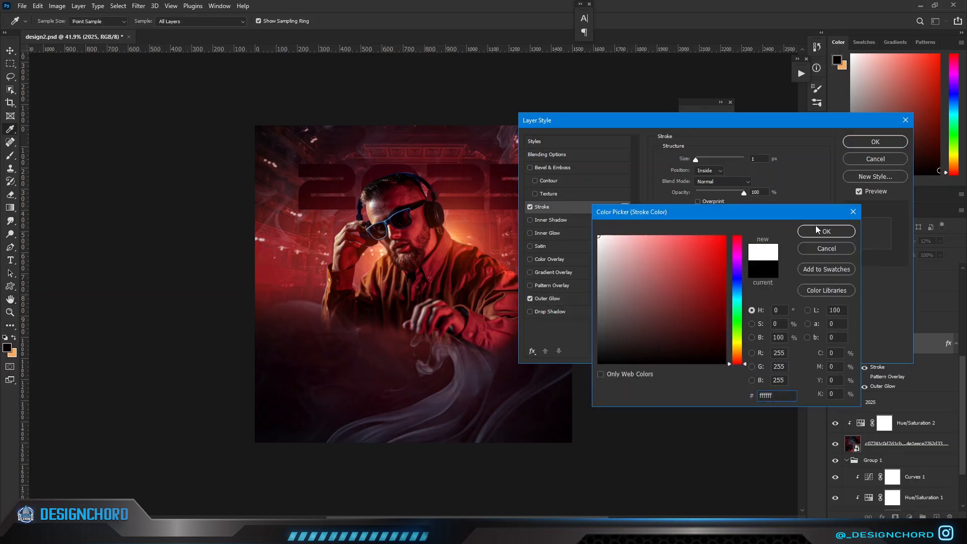
click(817, 230)
drag(695, 160, 700, 162)
drag(729, 120, 818, 102)
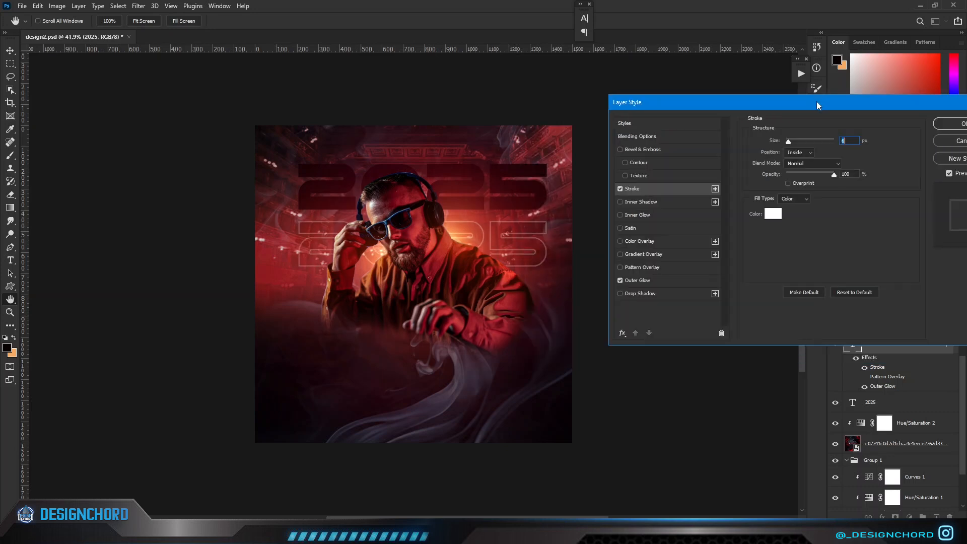
Set the lower 2025 text's outer glow to orange ff5a00 with a 36% spread, and apply the layer style.
click(638, 280)
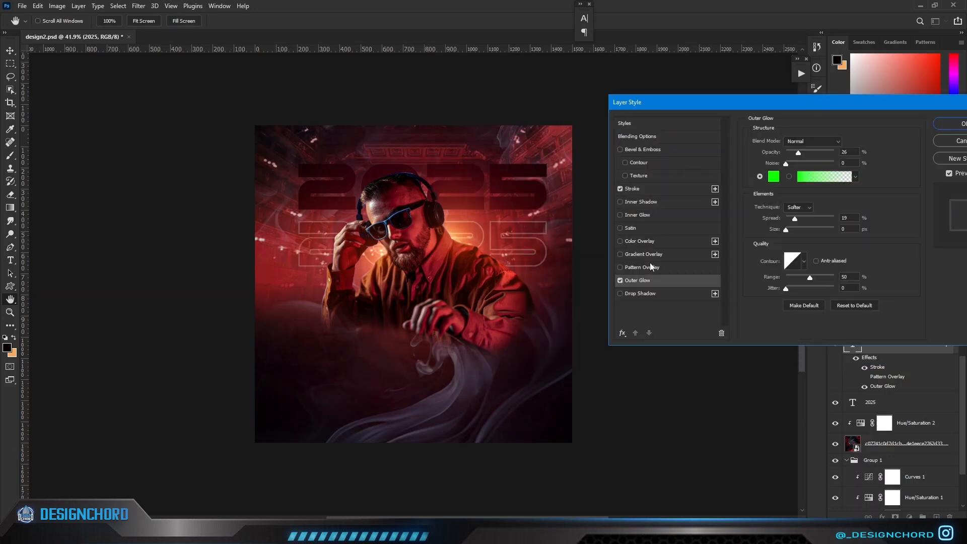
click(773, 176)
text(ff5a00)
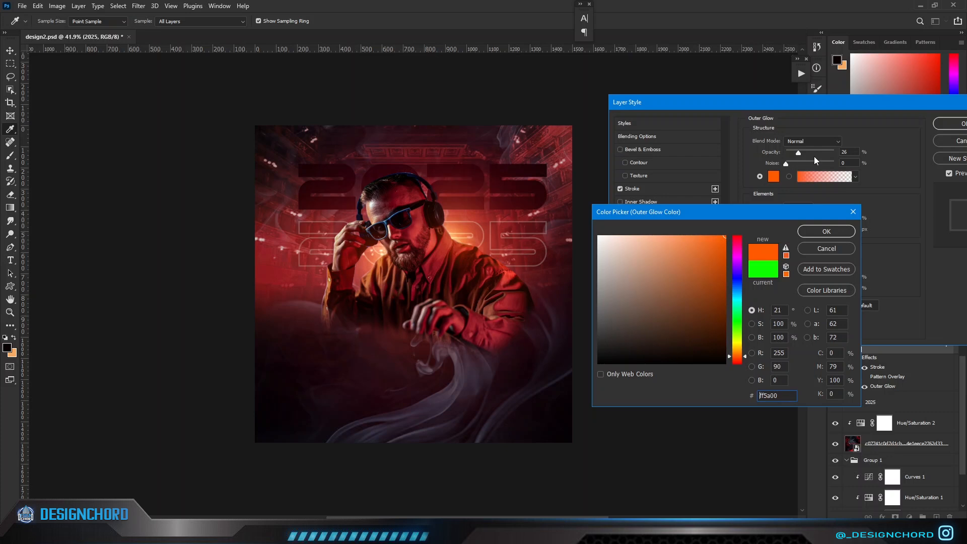
click(833, 230)
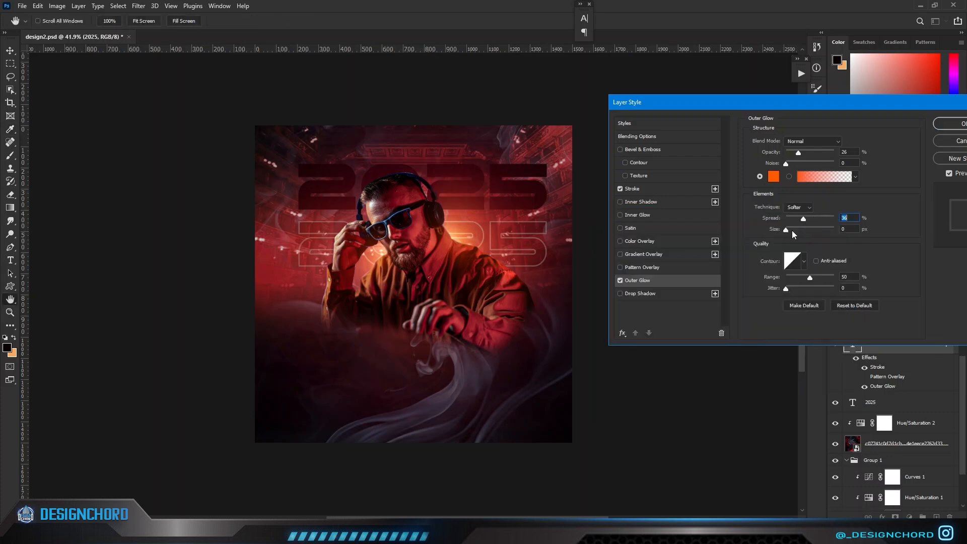
click(961, 126)
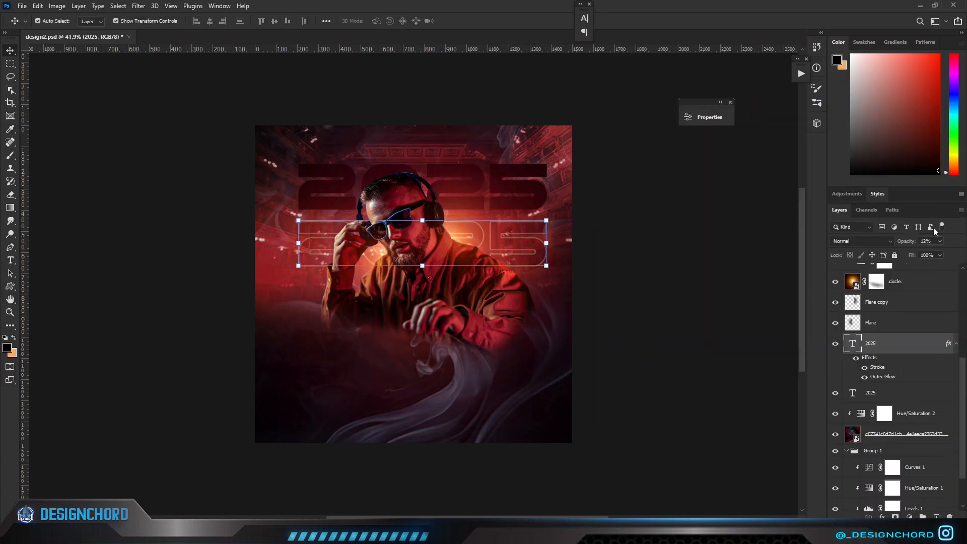
Add a layer mask to the lower 2025 text and brush black over it to hide parts of the digits.
click(895, 516)
key(b)
key(d)
mouse_move(518, 268)
mouse_down()
mouse_move(467, 267)
mouse_move(518, 274)
mouse_up()
key(ctrl+z)
mouse_move(492, 289)
mouse_down()
mouse_move(309, 282)
mouse_move(319, 307)
mouse_up()
scroll(318, 307, up, 1)
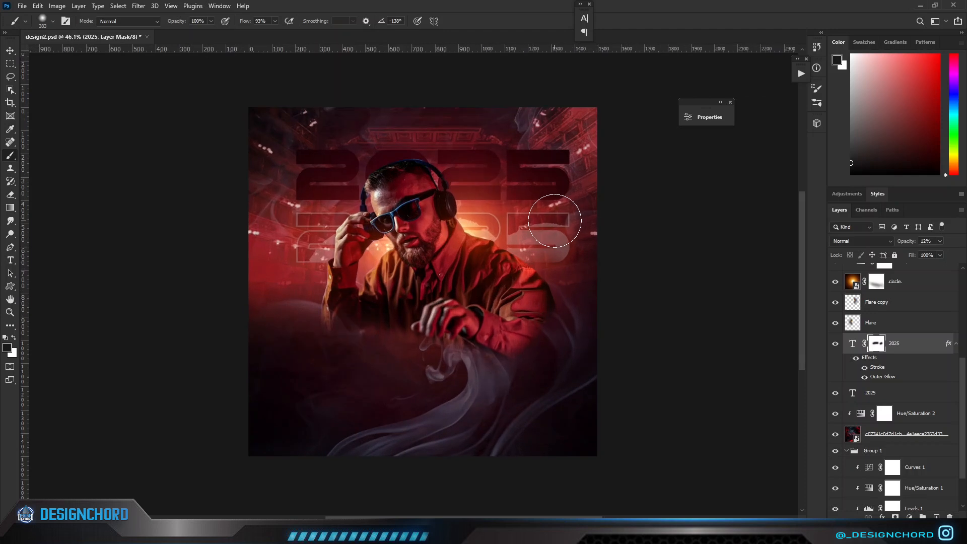
Refine the mask of the lower 2025 text with a white 222 px brush around the 5, undoing the last stroke.
key(x)
alt+right_click(521, 273)
drag(513, 268, 523, 267)
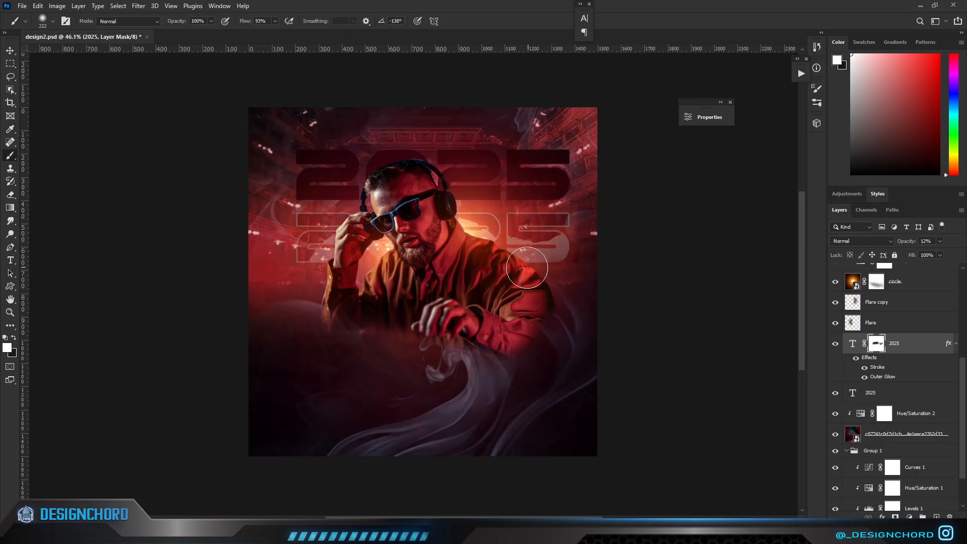
key(ctrl+z)
scroll(599, 280, down, 2)
scroll(599, 280, up, 2)
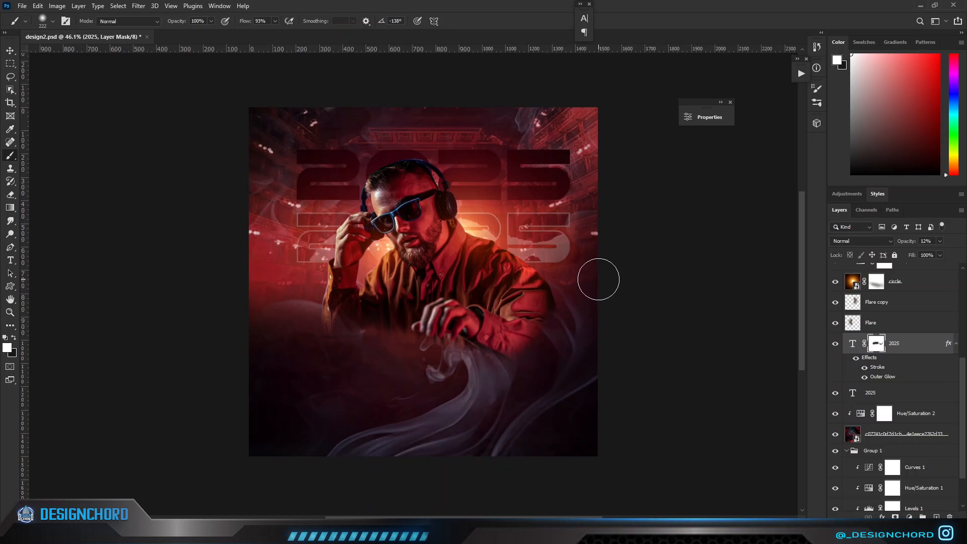
Duplicate the outlined, masked 2025 layer and hide the original solid 2025 text.
click(894, 394)
right_click(910, 343)
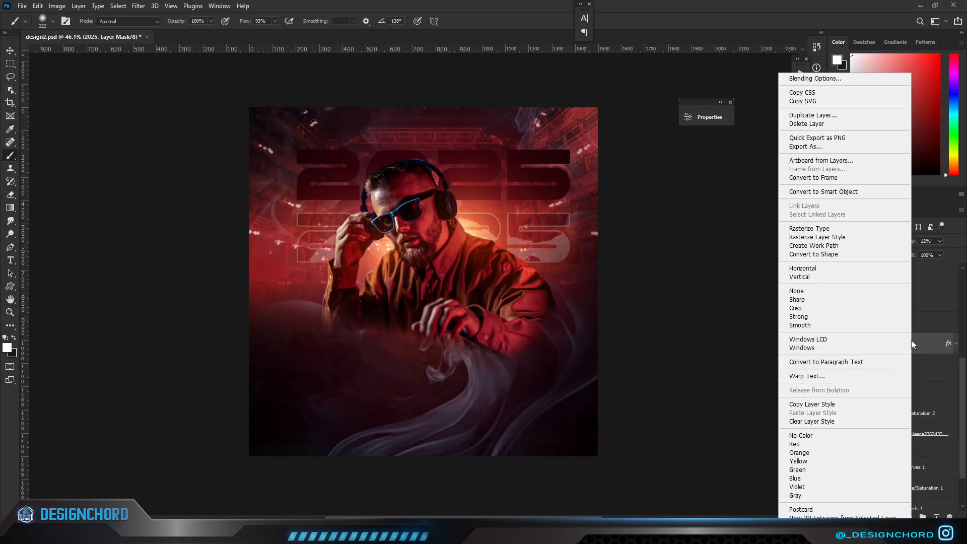
click(931, 347)
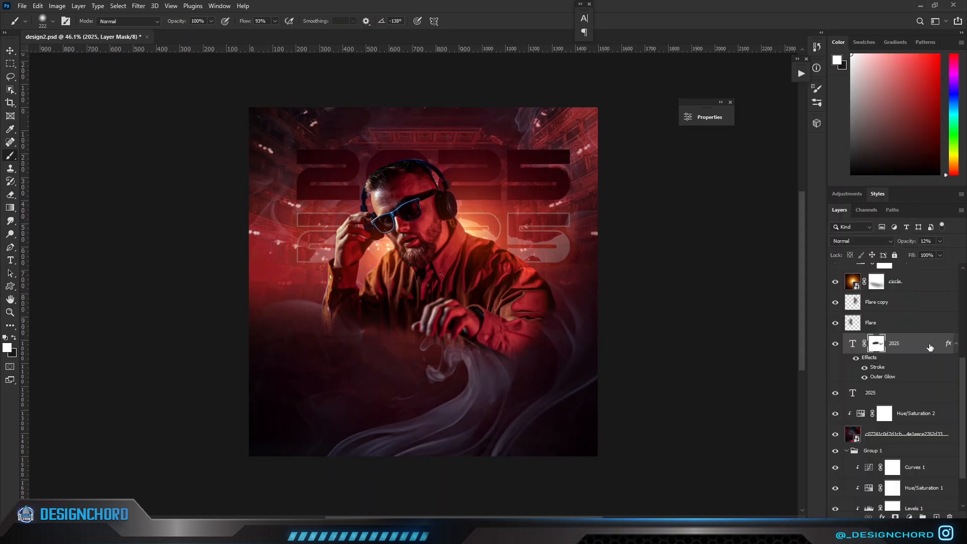
click(912, 390)
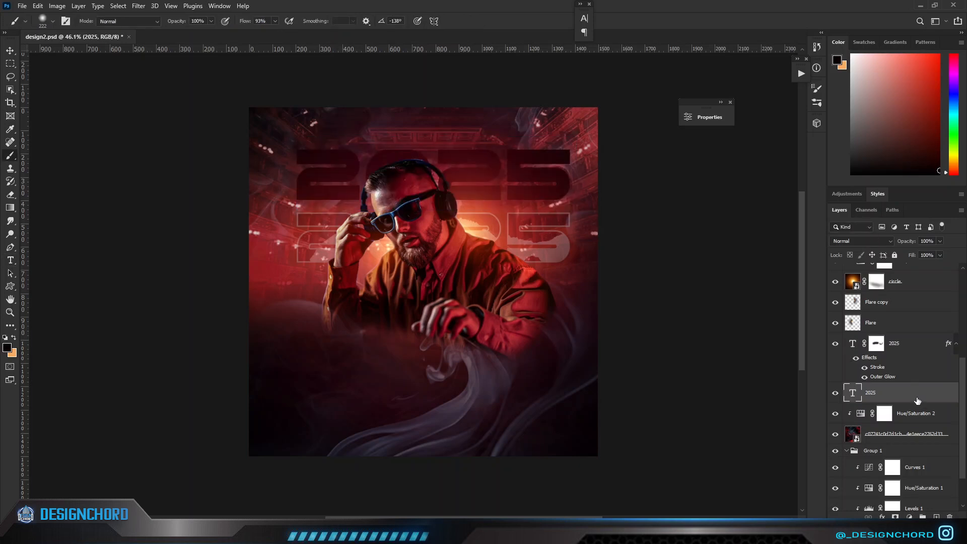
click(915, 346)
key(ctrl+j)
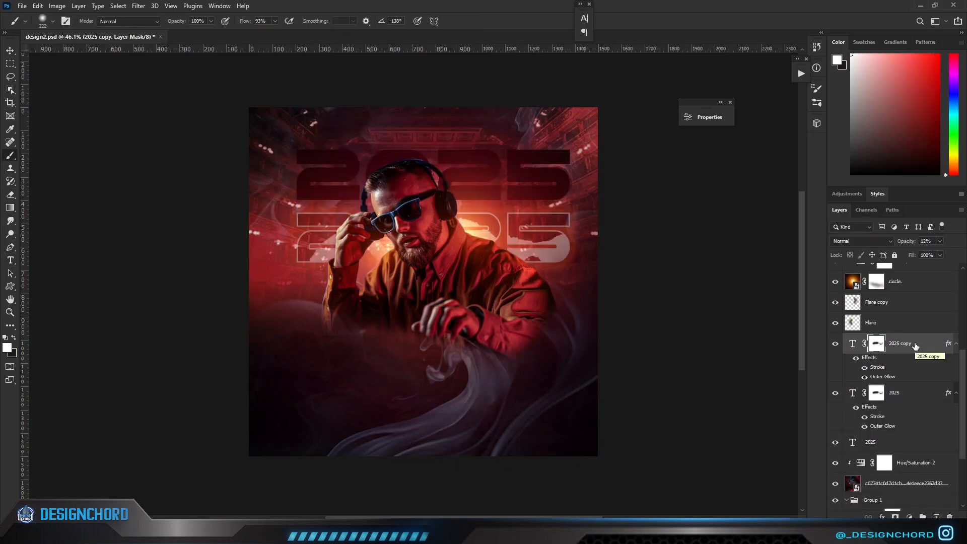
click(886, 442)
click(835, 441)
Move the outlined 2025 copy straight up into the place of the hidden solid text.
click(913, 349)
key(ctrl+t)
key(shift+Up)
key(shift+Up)
key(shift+Up)
key(shift+Up)
key(shift+Up)
key(shift+Up)
key(shift+Up)
key(shift+Up)
key(shift+Up)
key(shift+Up)
key(shift+Up)
key(shift+Up)
key(shift+Up)
key(shift+Up)
key(shift+Up)
key(shift+Up)
key(shift+Up)
key(shift+Up)
key(shift+Up)
key(shift+Up)
key(shift+Up)
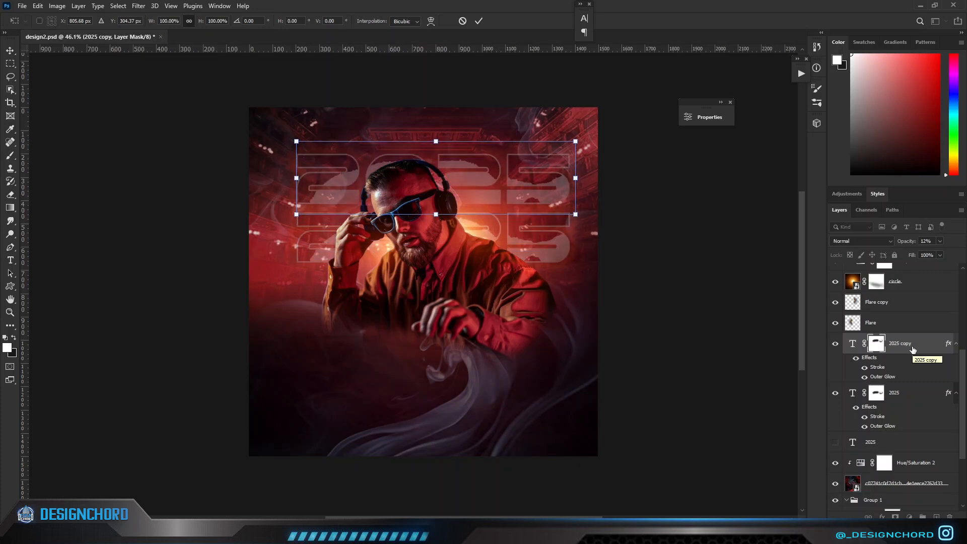
key(shift+Up)
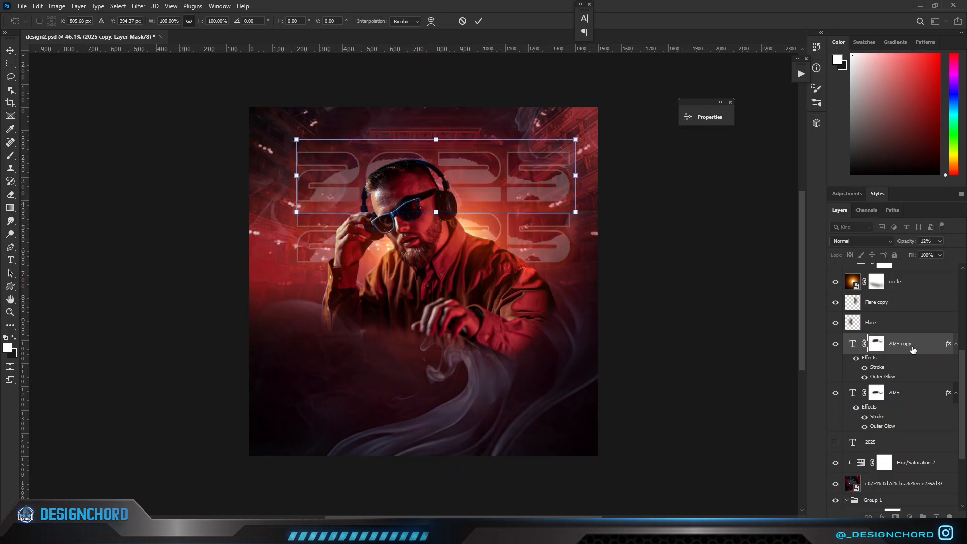
key(Return)
Replace the layer mask of the upper 2025 copy with a new blank one.
key(b)
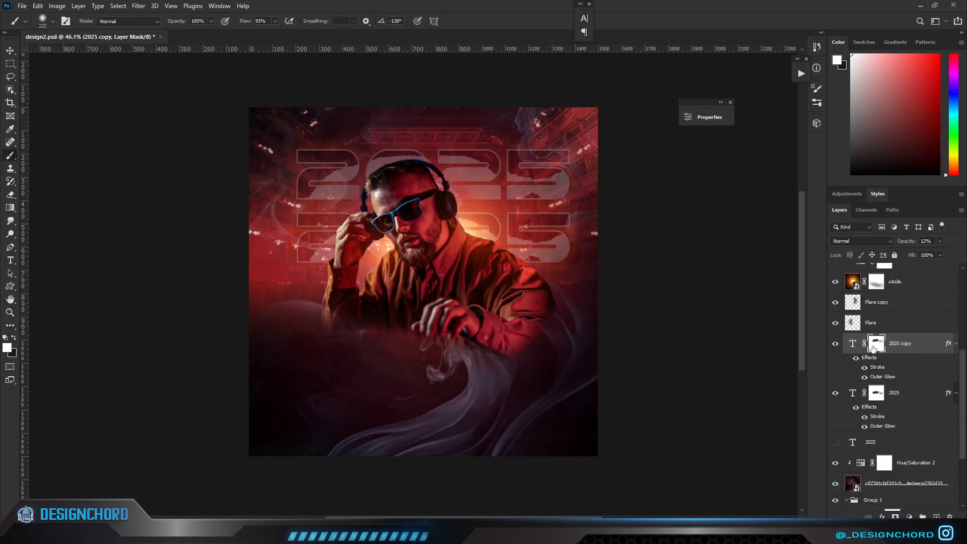
right_click(873, 348)
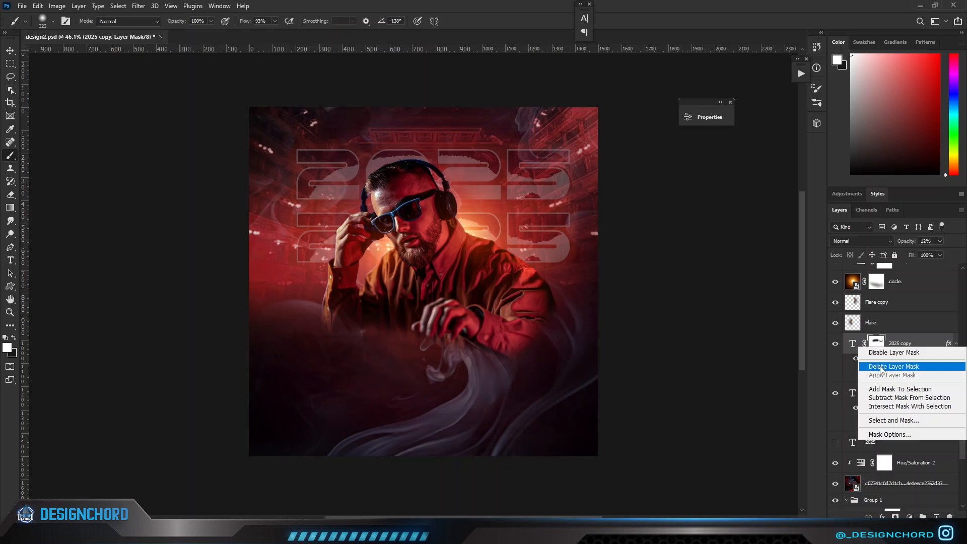
click(881, 366)
click(895, 516)
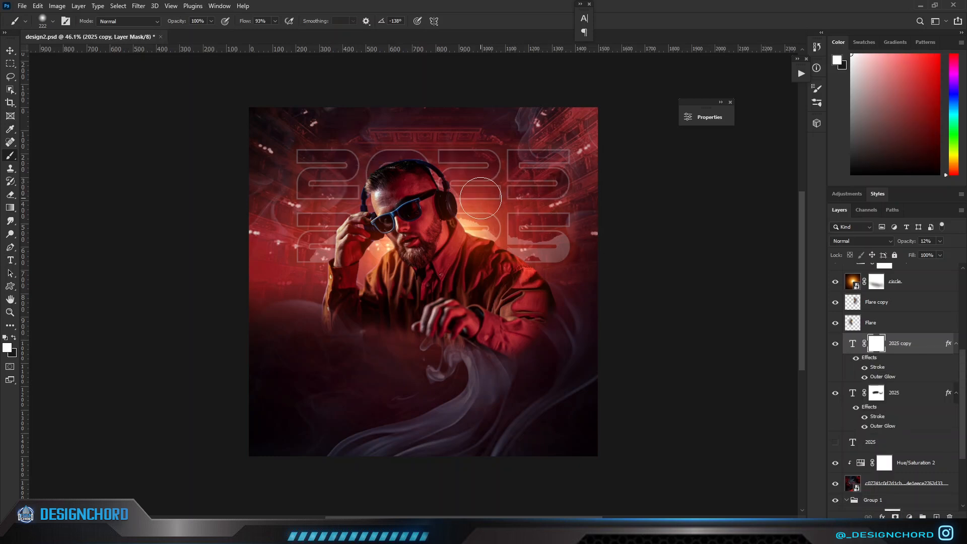
Brush black on the new mask to break up the upper 2025 digits on both sides of the DJ's head.
key(x)
mouse_move(490, 198)
mouse_down()
mouse_move(518, 202)
mouse_move(490, 175)
mouse_move(466, 184)
mouse_move(530, 173)
mouse_move(487, 207)
mouse_up()
key(x)
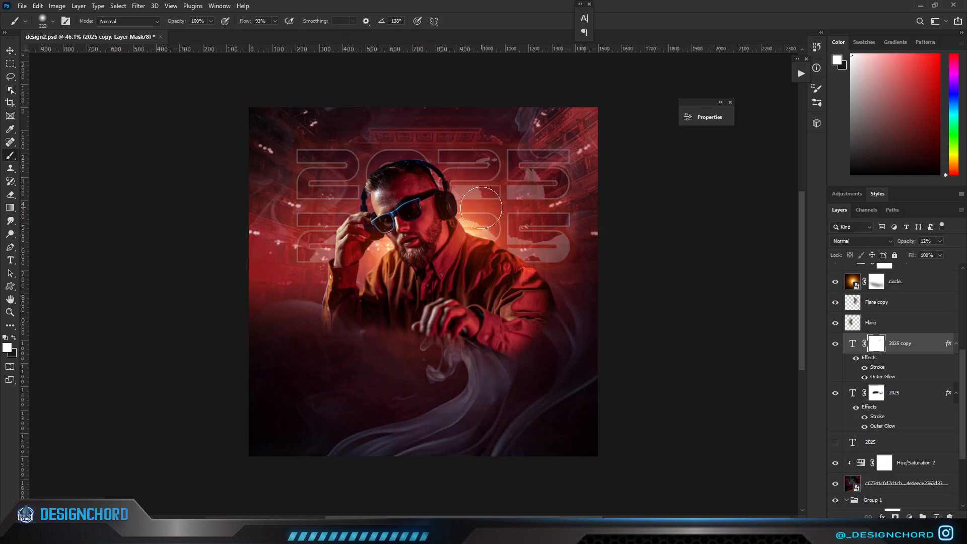
key(x)
mouse_move(393, 177)
mouse_down()
mouse_move(343, 163)
mouse_move(302, 196)
mouse_up()
key(x)
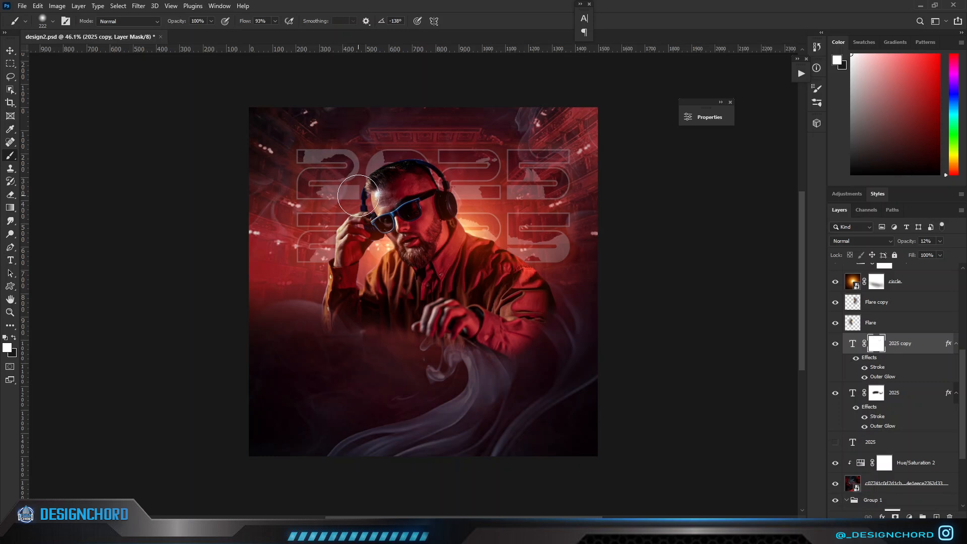
Set the upper 2025 copy's outer glow spread to 54%, shift the hue of its orange colour and adjust the glow size.
double_click(926, 348)
click(457, 292)
drag(515, 116, 689, 135)
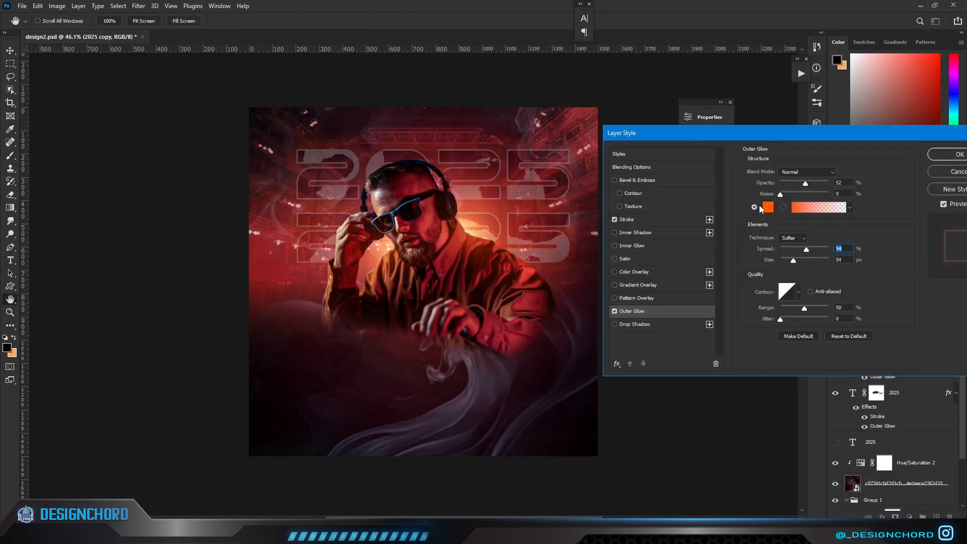
click(767, 201)
drag(746, 347, 739, 360)
click(826, 231)
drag(779, 261, 805, 253)
drag(790, 262, 786, 262)
key(Return)
key(b)
scroll(654, 308, down, 2)
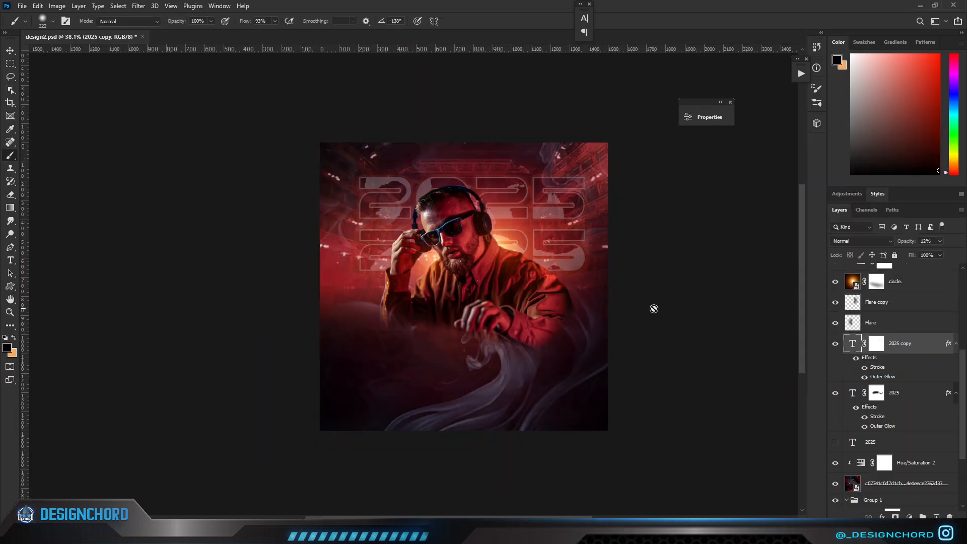
Duplicate the lower outlined 2025 layer, move the copy straight down and scale it to 113.64% width and 153.57% height.
click(925, 401)
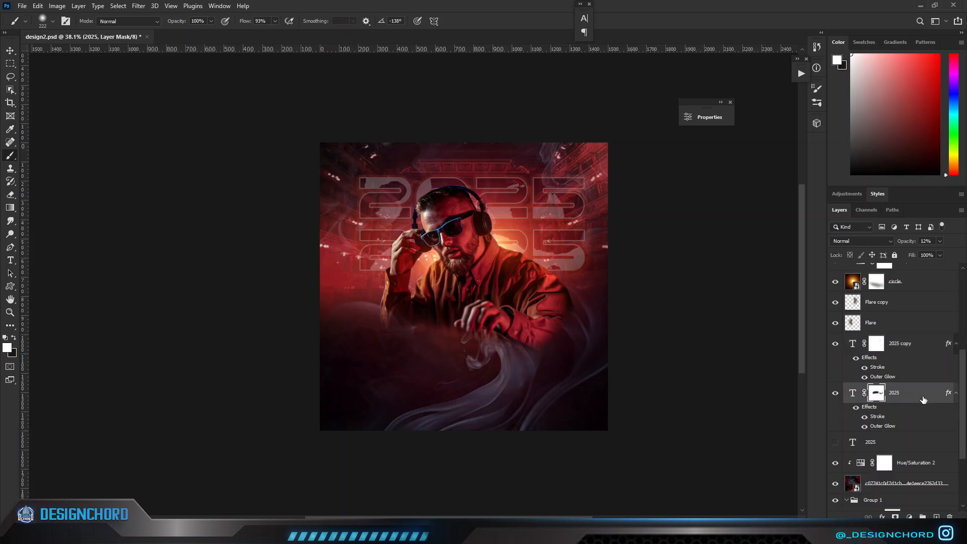
key(ctrl+j)
key(ctrl+t)
key(shift+Down)
key(shift+Down)
key(shift+Down)
key(shift+Down)
key(shift+Down)
key(shift+Down)
key(shift+Down)
key(shift+Down)
key(shift+Down)
key(shift+Down)
key(shift+Down)
key(shift+Down)
key(shift+Down)
key(shift+Down)
key(shift+Down)
key(shift+Down)
key(shift+Down)
key(shift+Down)
key(shift+Down)
key(shift+Down)
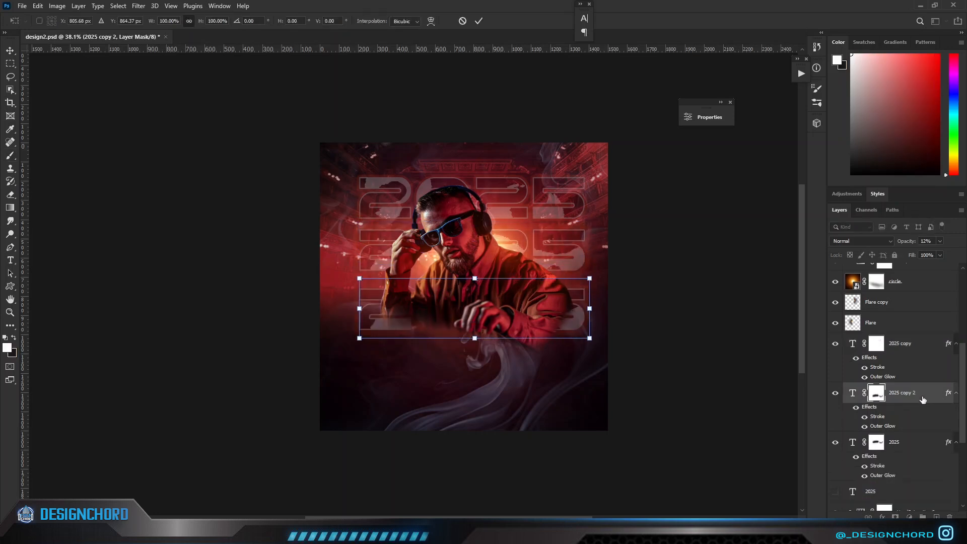
drag(464, 342, 474, 375)
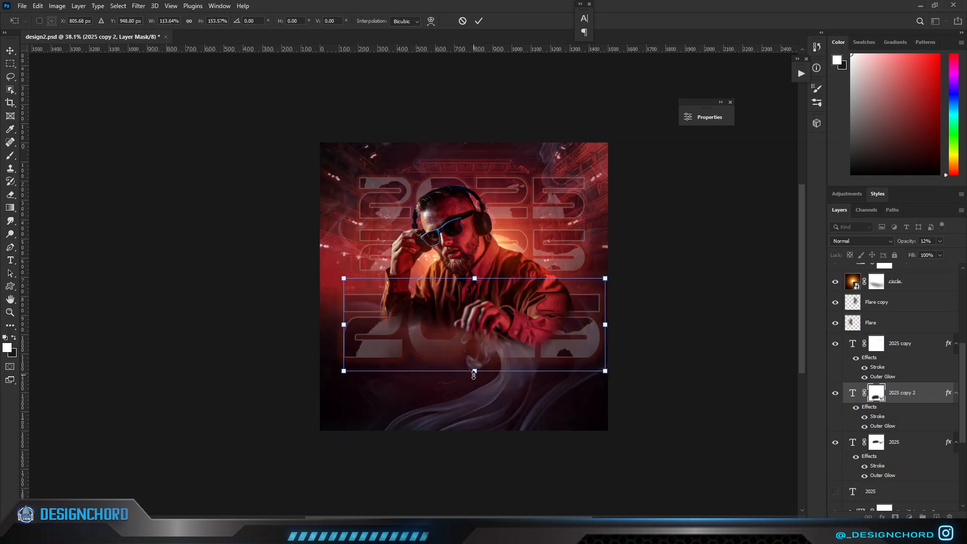
click(478, 22)
Convert the enlarged bottom 2025 copy to a smart object and give it a layer mask.
key(b)
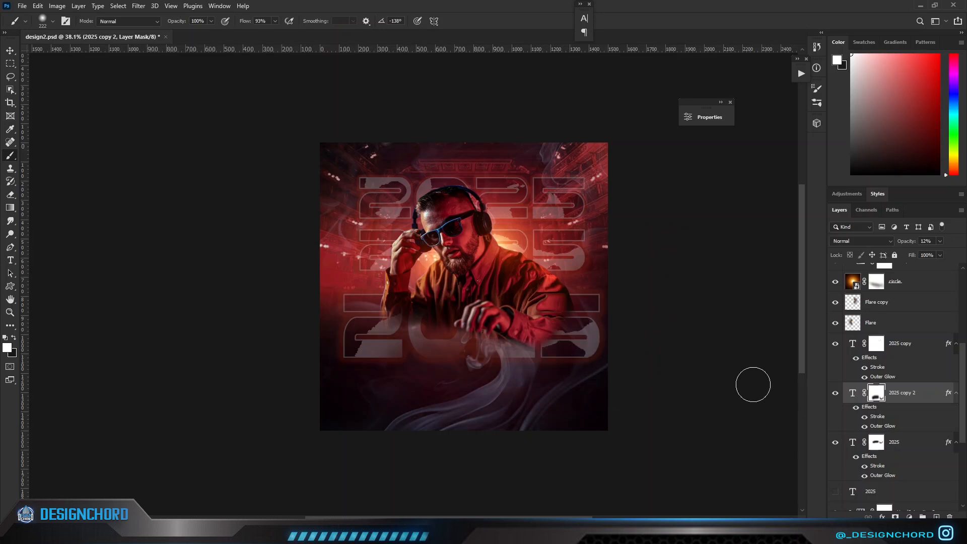
right_click(903, 399)
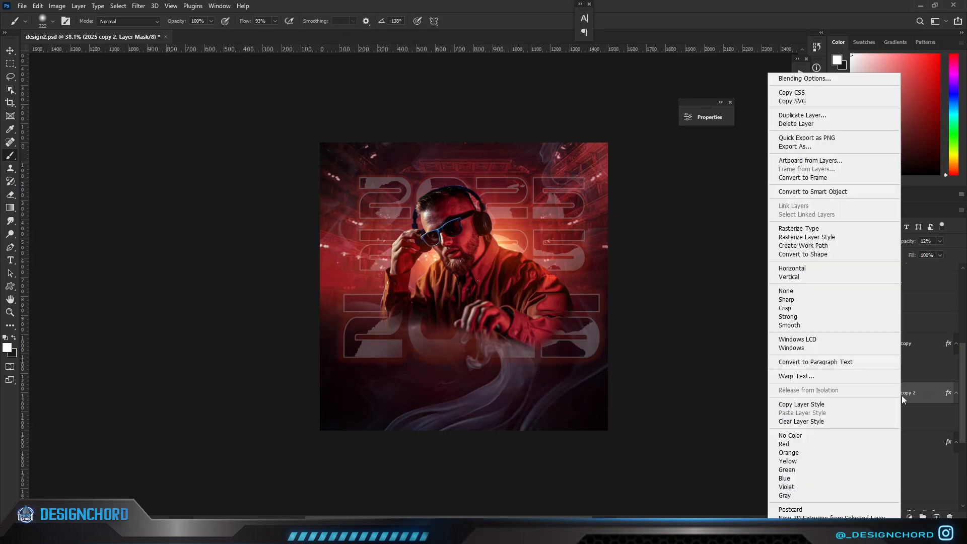
click(791, 192)
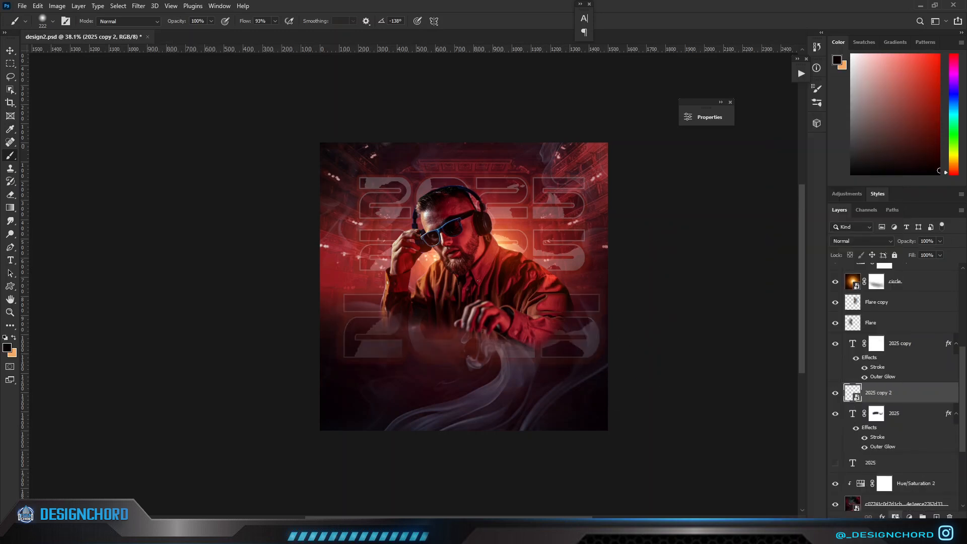
click(895, 517)
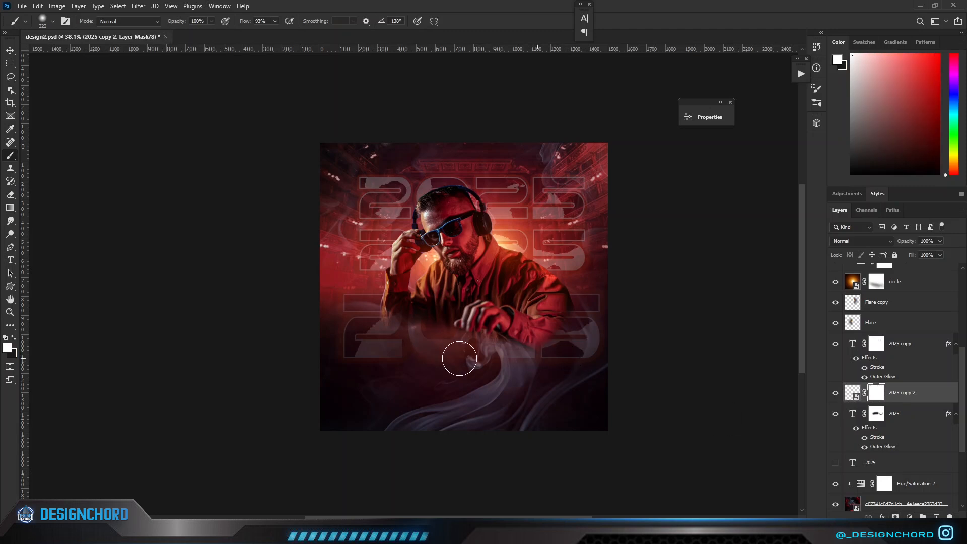
Brush black on the mask with a larger brush to fade the bottom edge and sides of the enlarged 2025 text.
key(x)
drag(481, 358, 348, 358)
alt+right_click(597, 365)
drag(622, 321, 608, 321)
drag(274, 297, 315, 311)
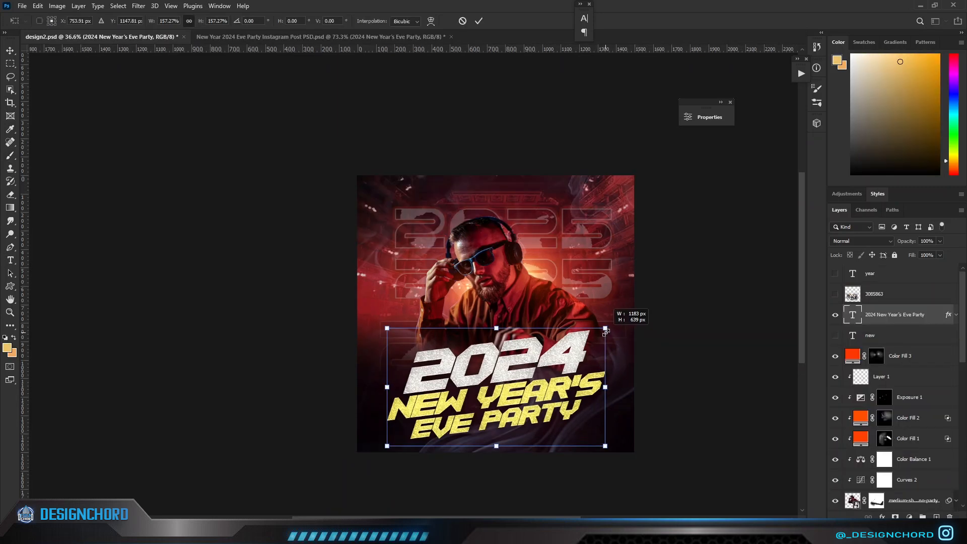
drag(622, 324, 610, 317)
Place the 2024 New Year's Eve Party title at 149.57% scale across the DJ's lower body and delete its 2024 line.
drag(535, 366, 537, 381)
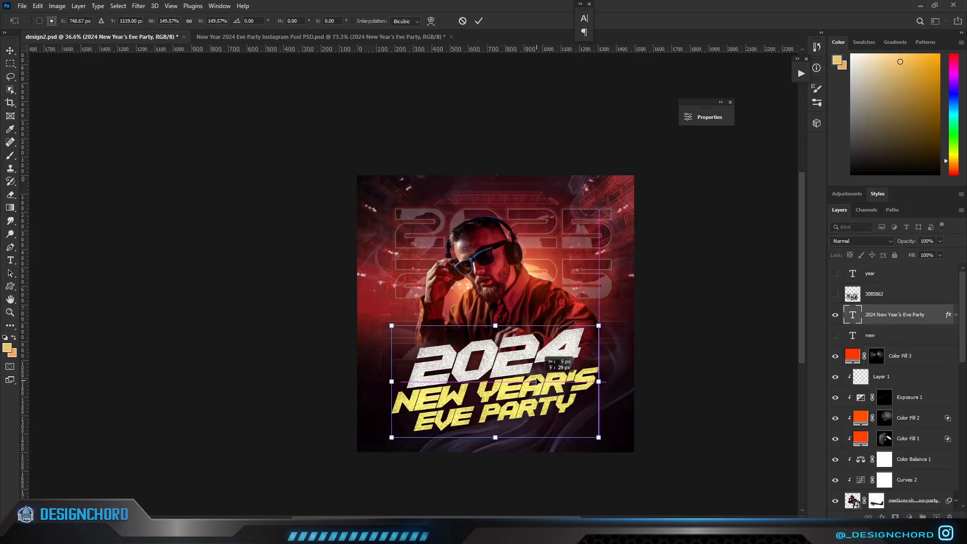
key(Return)
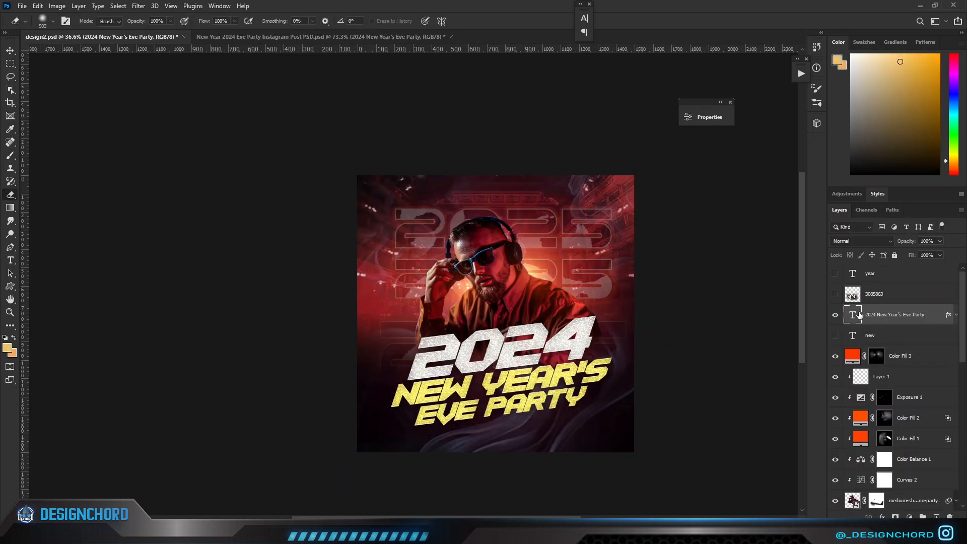
double_click(851, 317)
click(575, 332)
key(BackSpace)
key(BackSpace)
key(BackSpace)
key(BackSpace)
Enlarge the New Year's Eve Party title slightly with a free transform.
click(892, 320)
key(ctrl+t)
mouse_move(611, 313)
mouse_down()
mouse_move(624, 306)
mouse_move(614, 311)
mouse_up()
key(Return)
Change the title's text colour to a bright golden orange with a slightly warmer hue.
double_click(852, 315)
click(584, 19)
click(559, 75)
click(682, 244)
click(689, 236)
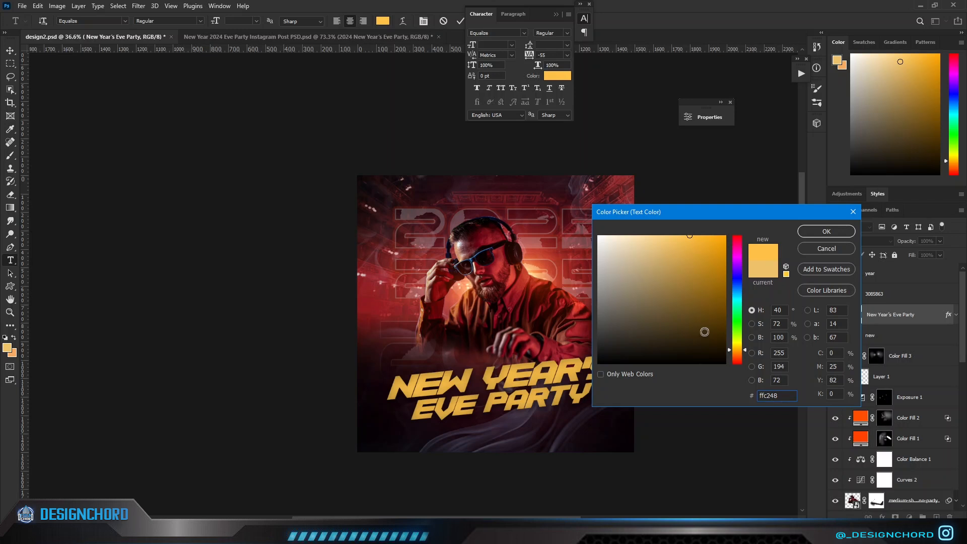
click(735, 354)
drag(735, 354, 736, 353)
click(803, 232)
Set the tracking of the New Year's Eve Party title to 25.
drag(529, 55, 532, 56)
key(ctrl+Return)
key(e)
click(894, 332)
click(920, 318)
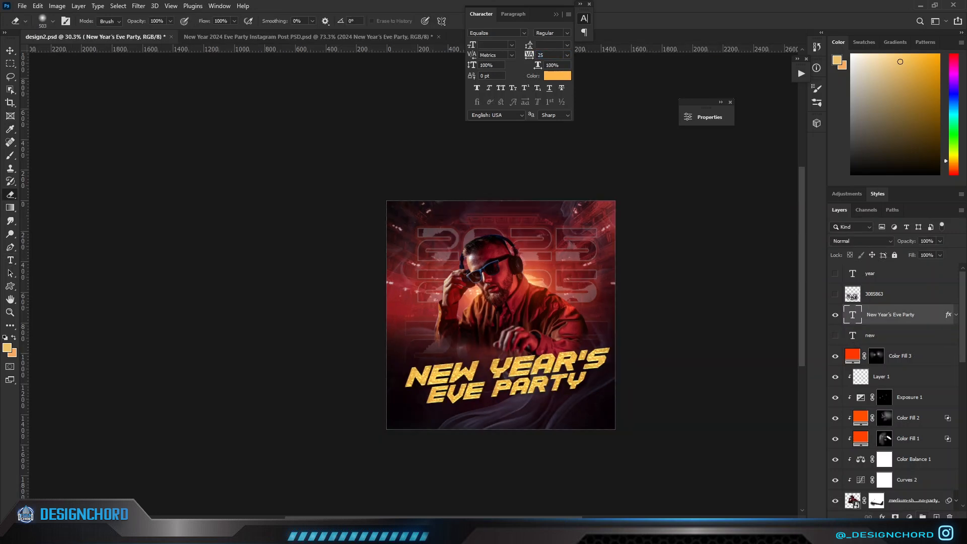
Add a new layer above the title and prepare the Gradient tool with black (000000) as the foreground colour.
click(936, 517)
click(10, 207)
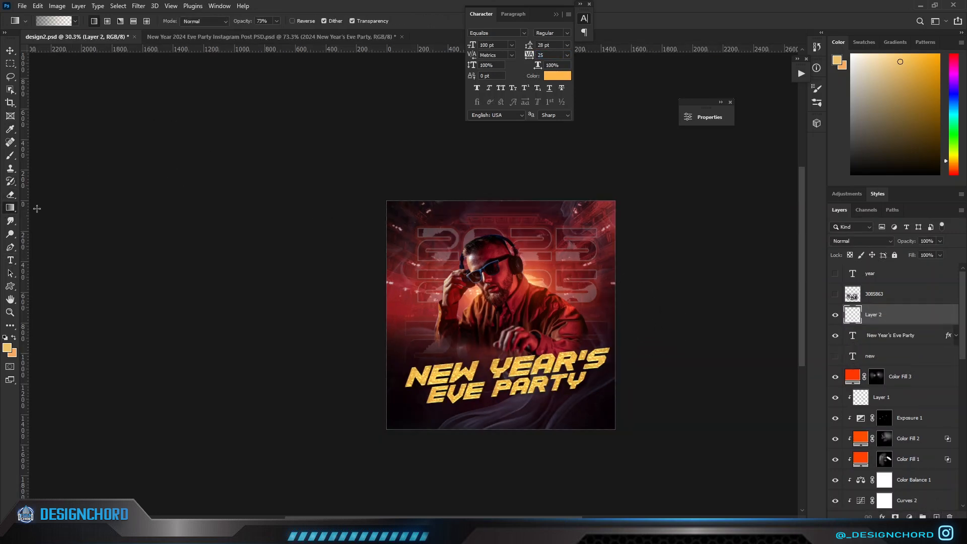
click(40, 22)
click(873, 174)
click(8, 347)
text(000000)
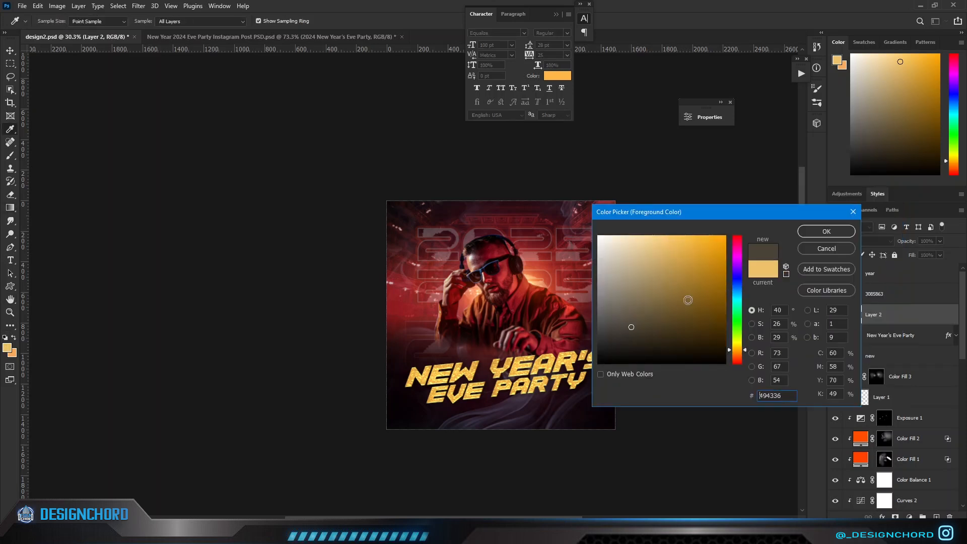
click(824, 231)
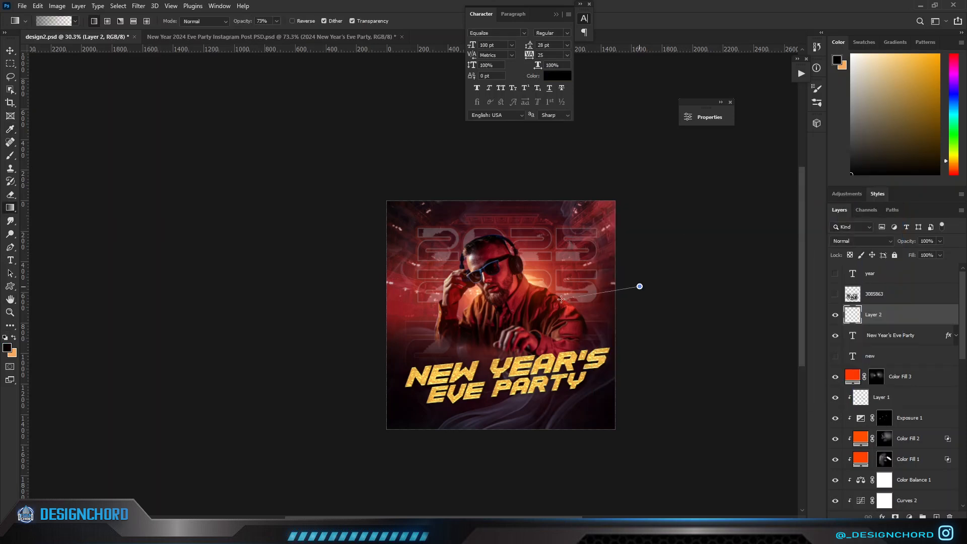
Draw a black-to-transparent gradient inward from the poster's edge on the new layer and set its blend mode to Soft Light.
drag(561, 299, 560, 300)
key(ctrl+z)
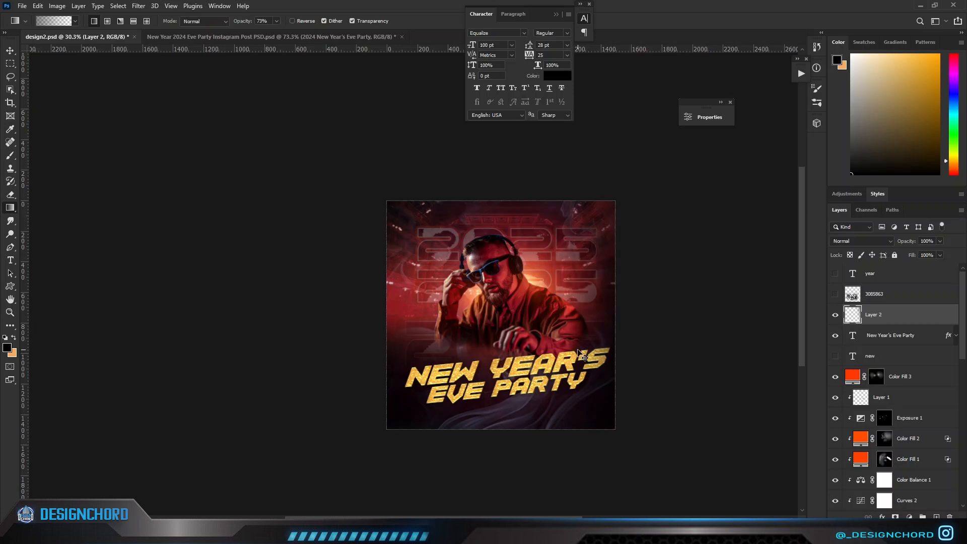
click(861, 241)
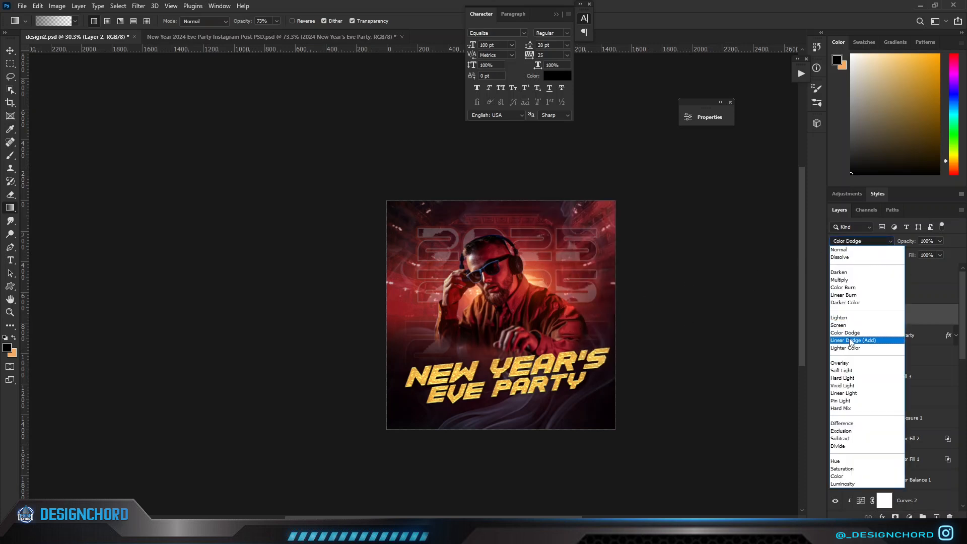
click(847, 371)
key(ctrl+0)
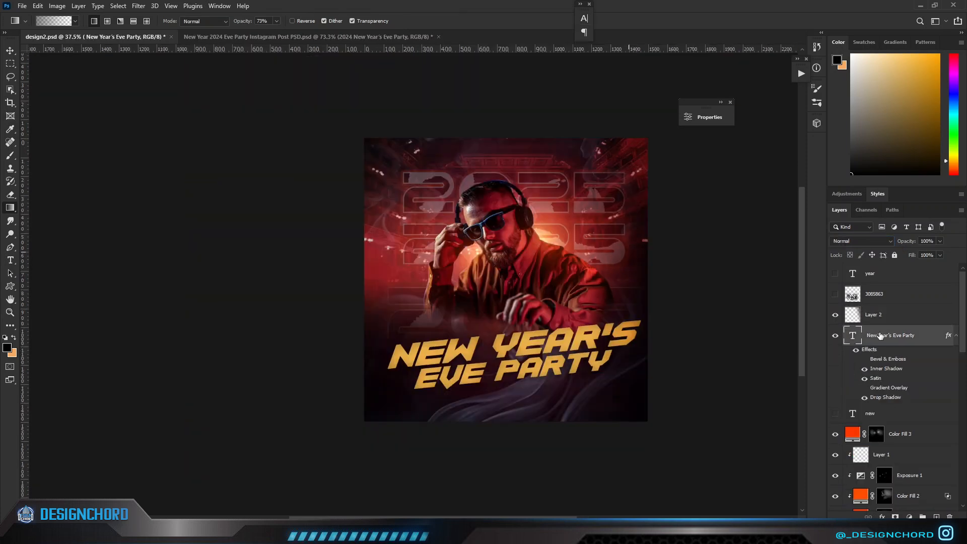
Hide the title's Bevel & Emboss effect, rotate the title 1.46° clockwise and reposition it across the DJ's lower body.
key(ctrl+t)
drag(737, 321, 738, 327)
drag(546, 366, 539, 361)
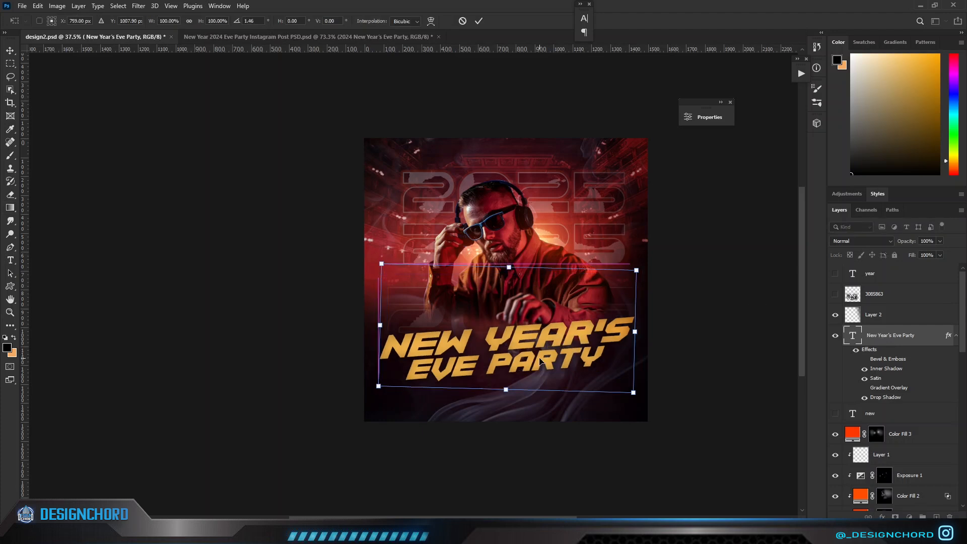
key(Return)
Add a layer mask to the New Year's Eve Party title and activate the Gradient tool for masking near the DJ's hand.
key(g)
alt+scroll(526, 356, up, 2)
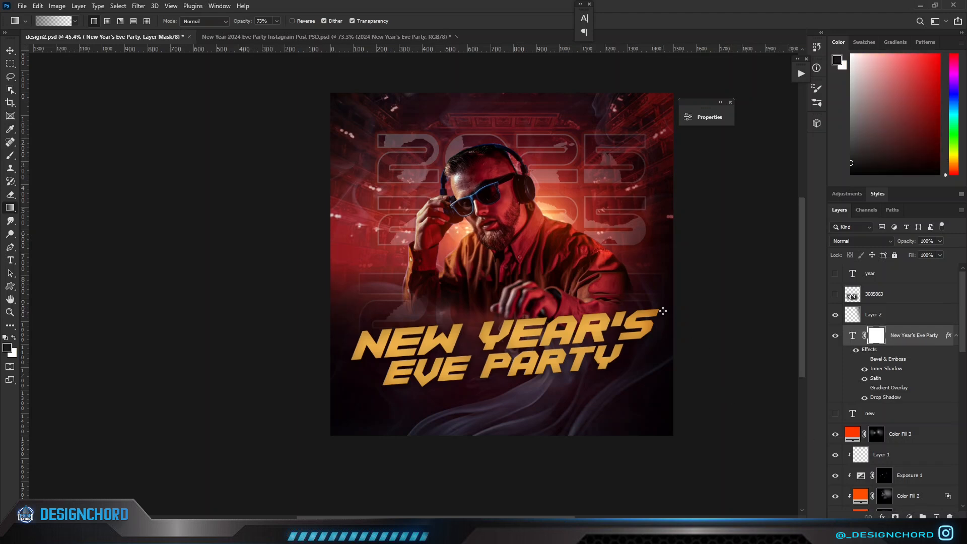
alt+scroll(613, 352, up, 15)
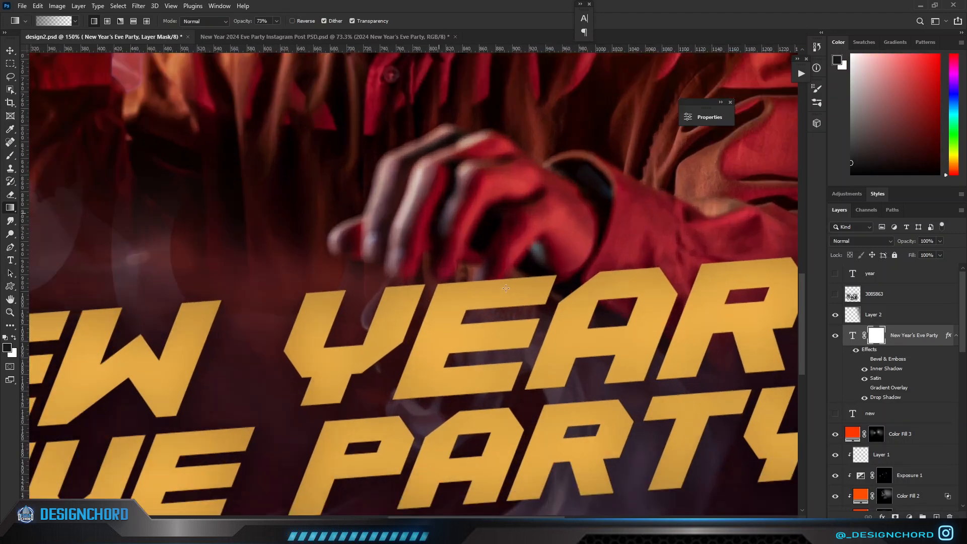
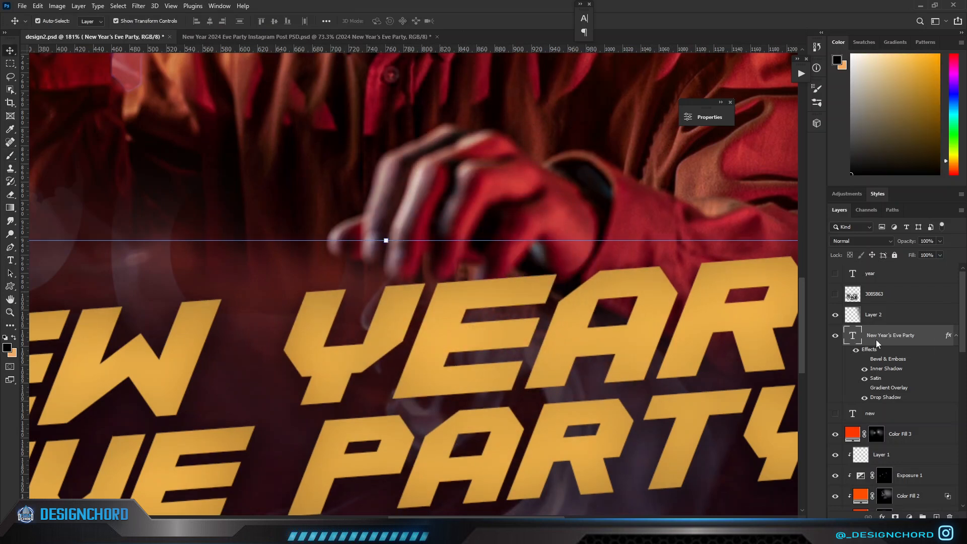
Nudge the New Year's Eve Party title slightly upward so it sits closer beneath the DJ's hand.
key(Up)
key(Up)
key(Up)
key(Up)
key(Up)
key(Up)
key(Up)
key(Up)
key(Up)
key(Up)
key(Up)
key(Up)
key(Up)
key(Up)
key(Up)
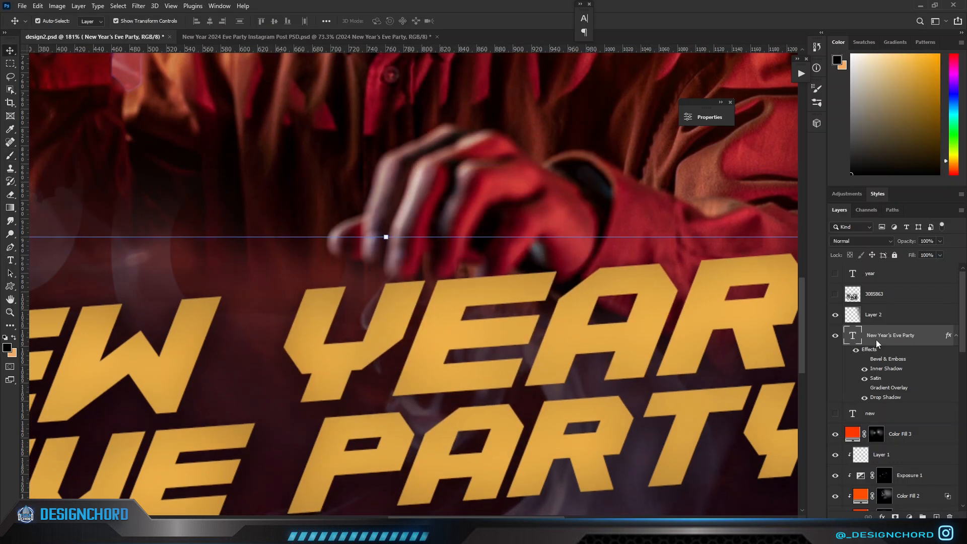
key(Up)
key(Up)
key(Up)
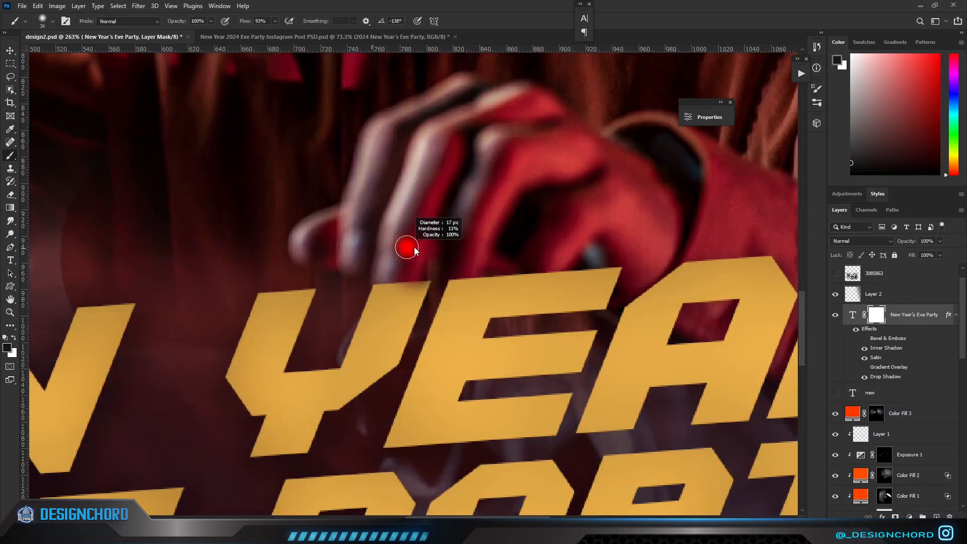
On the title's layer mask, brush soft black at 64% opacity over the letter tops where they meet the DJ's fingers.
right_click(414, 247)
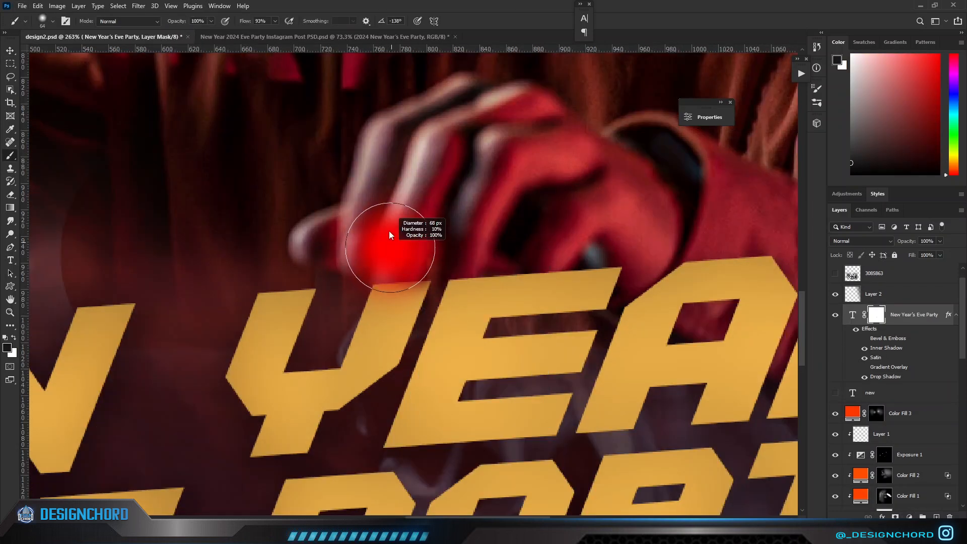
drag(185, 22, 166, 22)
mouse_move(422, 253)
mouse_down()
mouse_move(380, 261)
mouse_move(420, 252)
mouse_move(435, 224)
mouse_move(356, 283)
mouse_move(423, 240)
mouse_move(489, 226)
mouse_up()
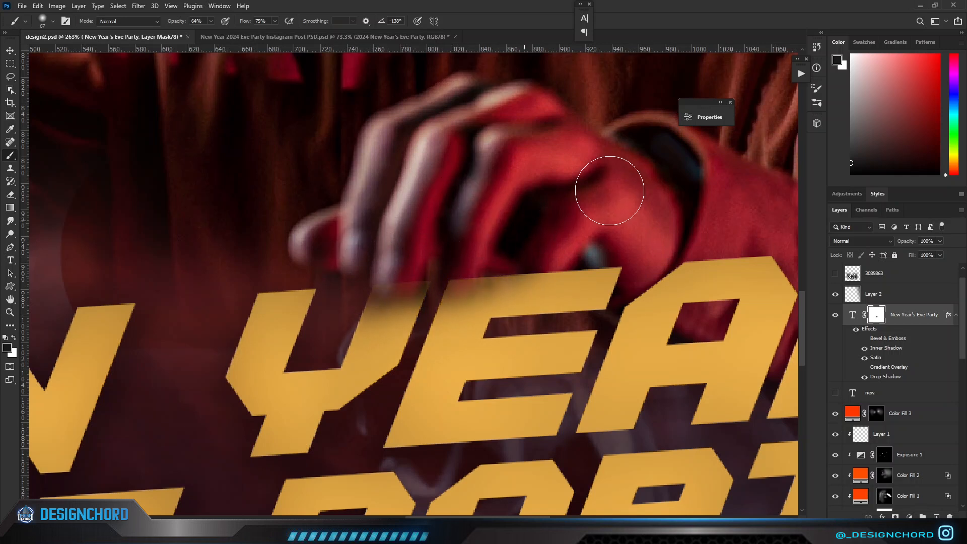
scroll(610, 192, down, 14)
scroll(607, 191, up, 15)
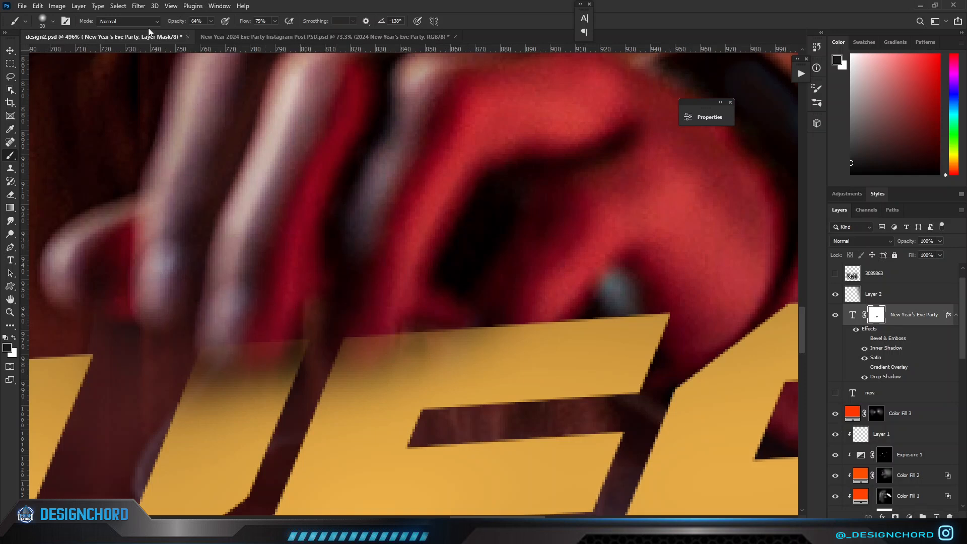
Mask out more of the title around the fingertips with a smaller soft brush at 100% opacity.
drag(179, 21, 215, 26)
scroll(248, 334, up, 3)
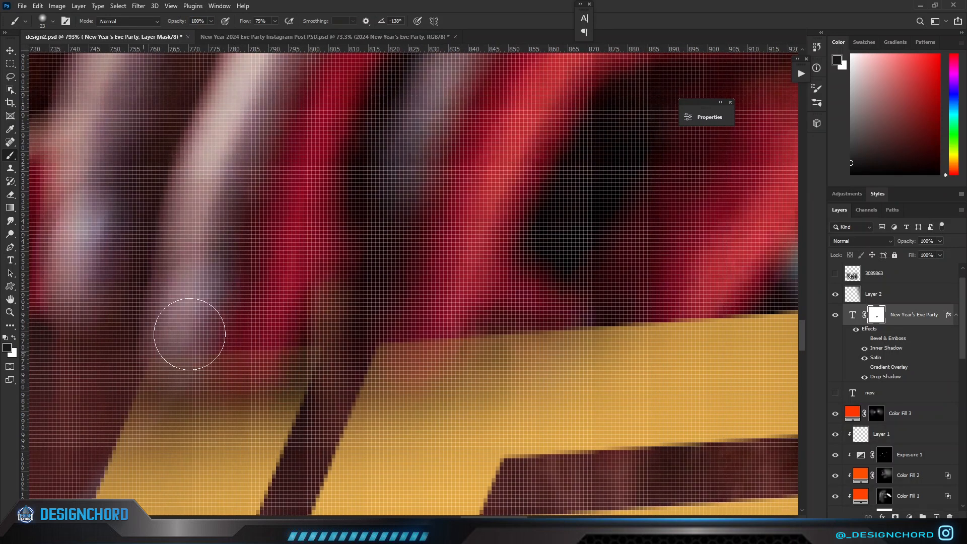
scroll(416, 337, down, 5)
mouse_move(415, 337)
mouse_down()
mouse_move(403, 352)
mouse_move(437, 327)
mouse_up()
scroll(418, 299, down, 5)
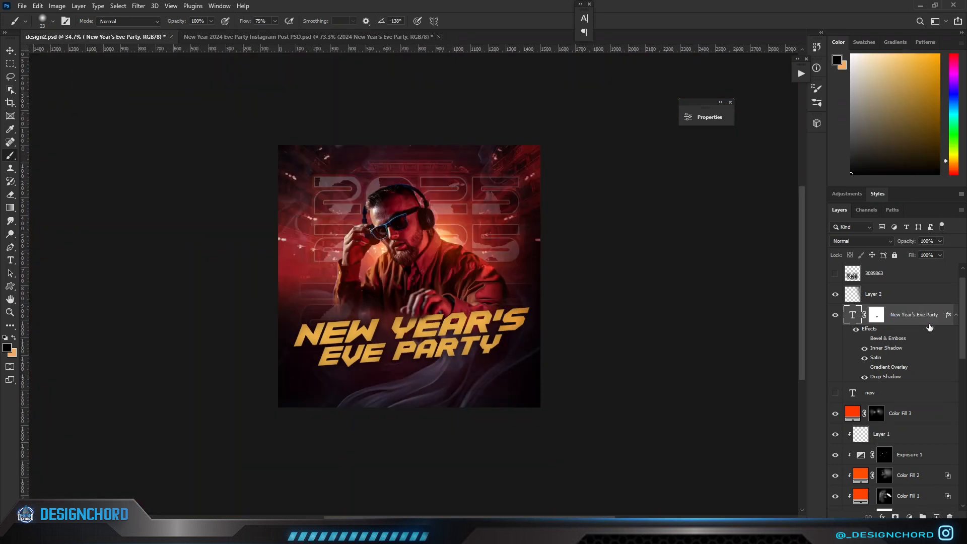
Add a white Outer Glow effect to the title in Screen mode with 35% opacity and 7 px size.
double_click(927, 317)
click(634, 311)
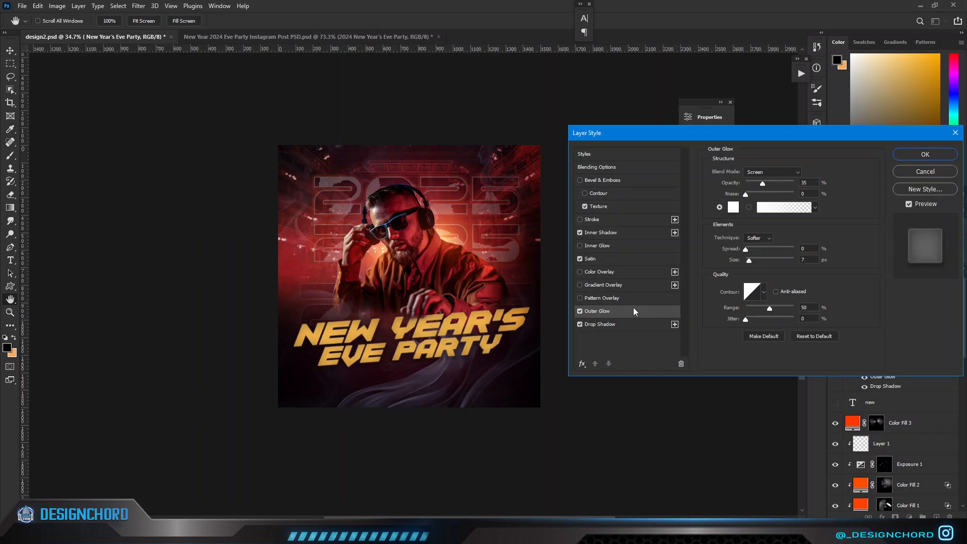
key(Return)
Set the title's blend mode to Linear Dodge (Add) and convert the layer to a smart object.
click(956, 317)
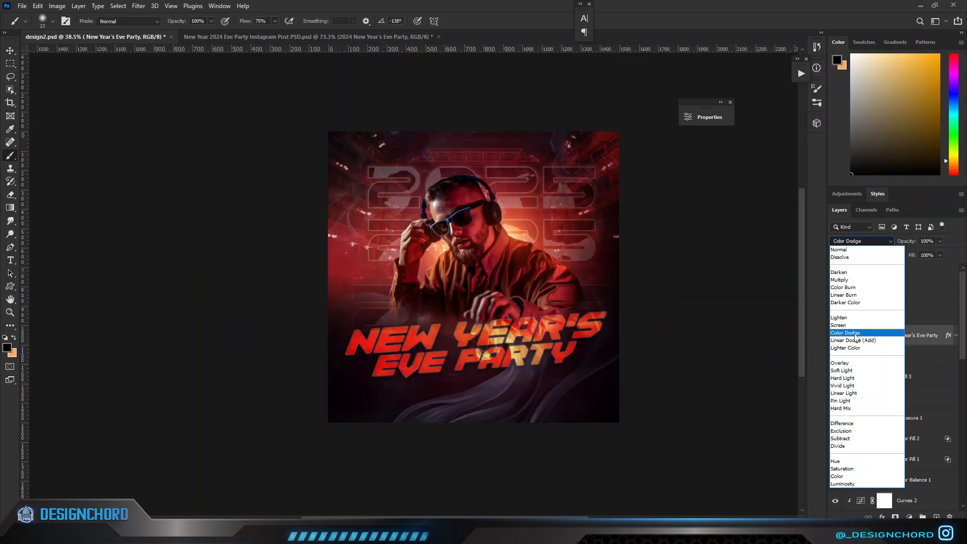
click(855, 341)
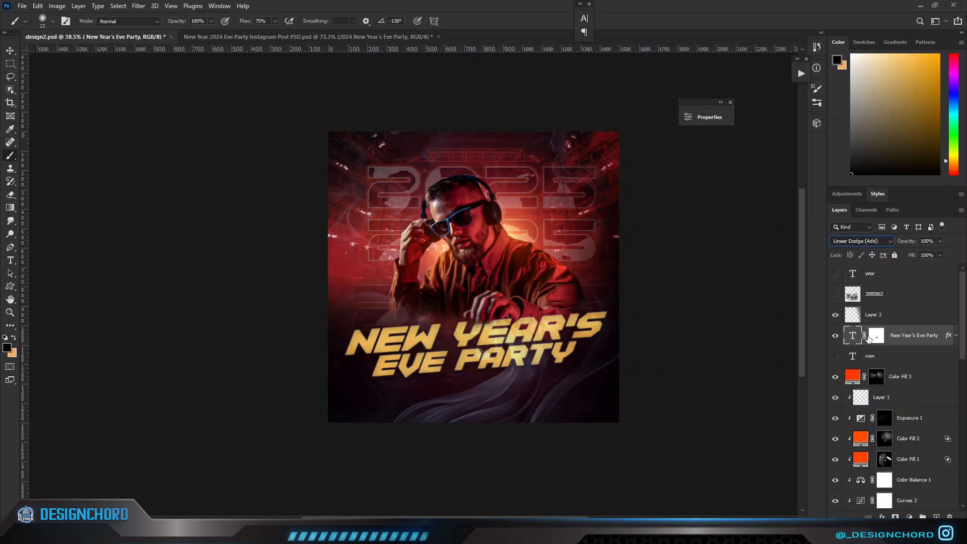
right_click(911, 336)
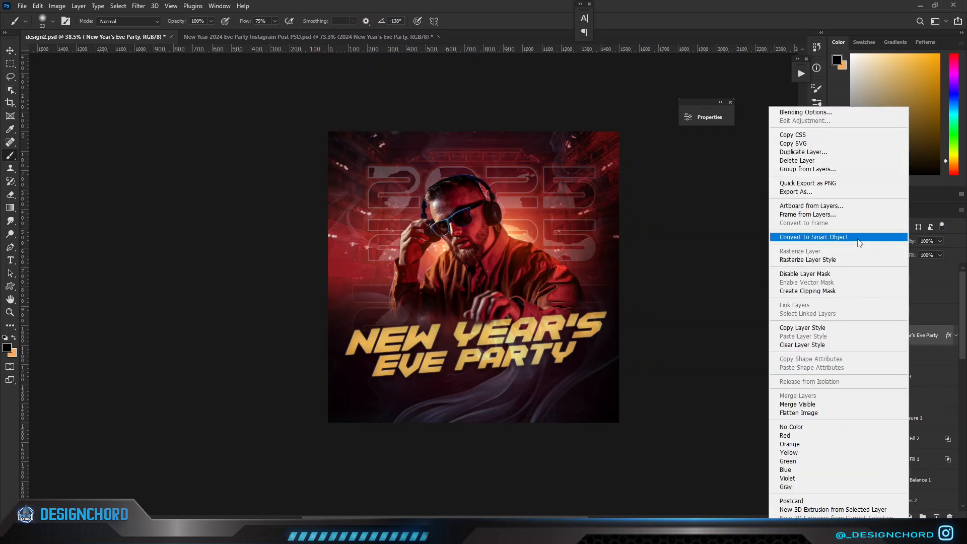
click(814, 237)
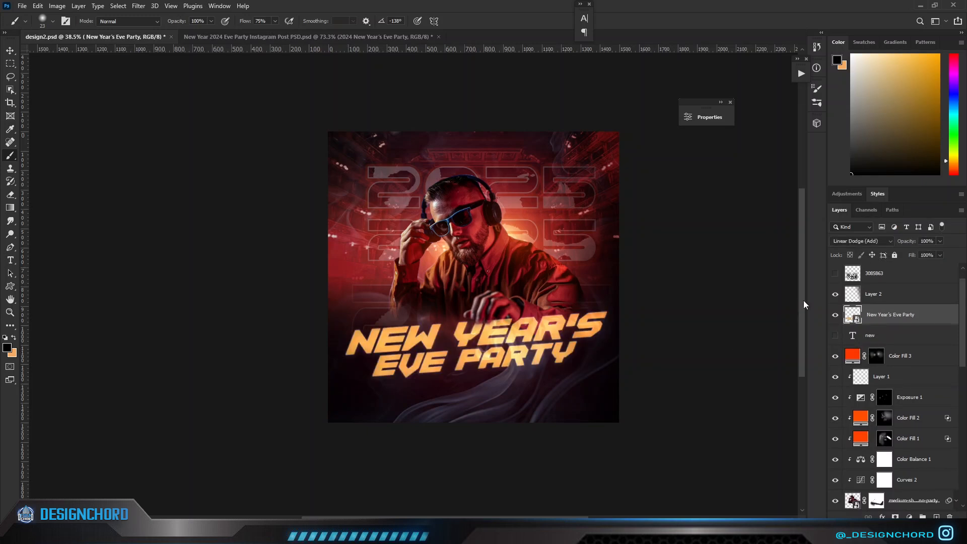
Add a Hue/Saturation adjustment clipped to the title, try hue and saturation shifts, and reset it to its defaults.
click(909, 517)
click(907, 421)
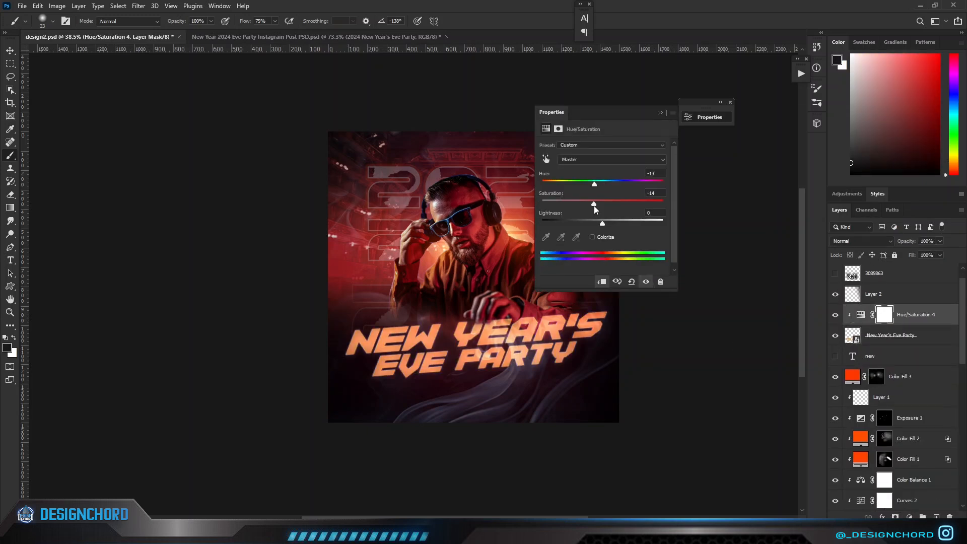
drag(594, 184, 603, 186)
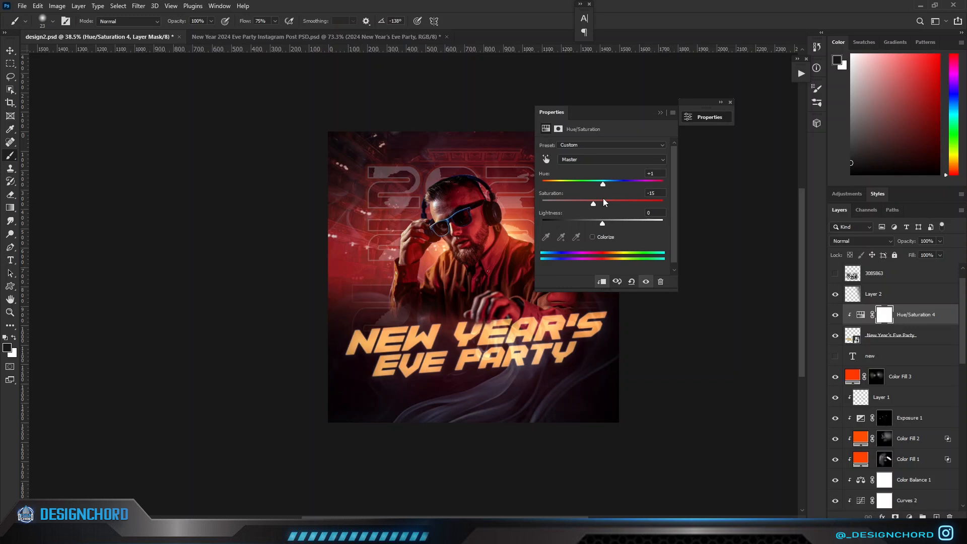
click(631, 281)
click(660, 113)
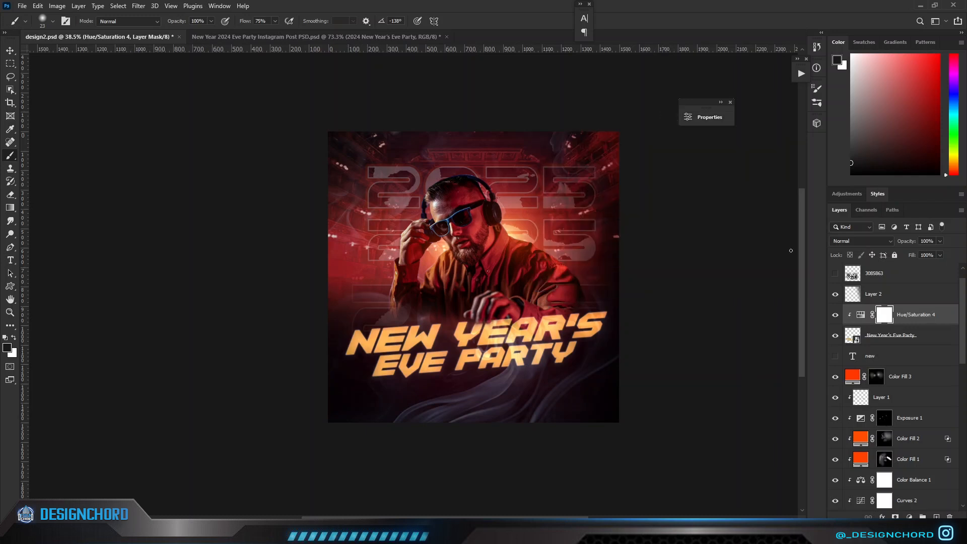
Add a Color Balance adjustment clipped to the title with midtones at Cyan-Red +73, Magenta-Green -5 and Yellow-Blue -35.
click(850, 340)
click(909, 517)
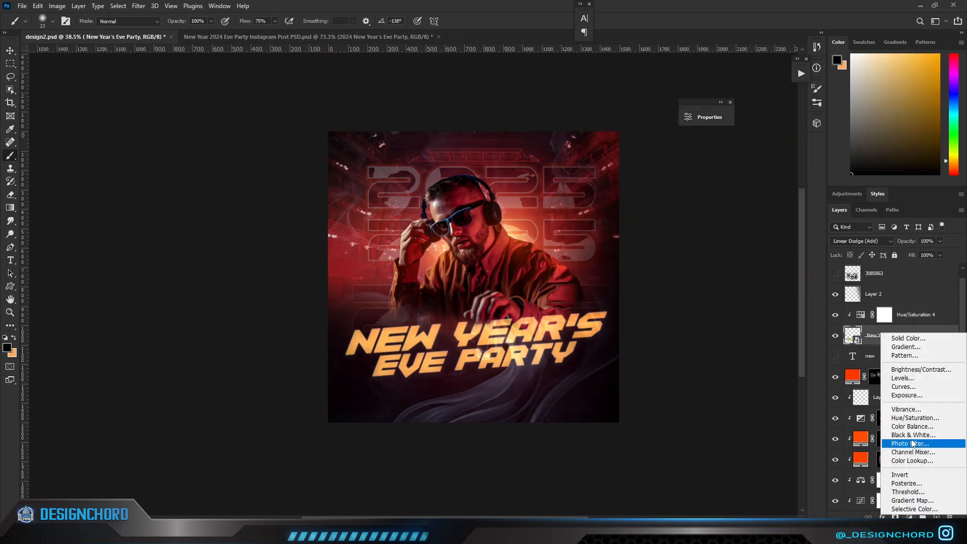
click(907, 432)
mouse_move(593, 169)
mouse_down()
mouse_move(624, 169)
mouse_move(583, 185)
mouse_up()
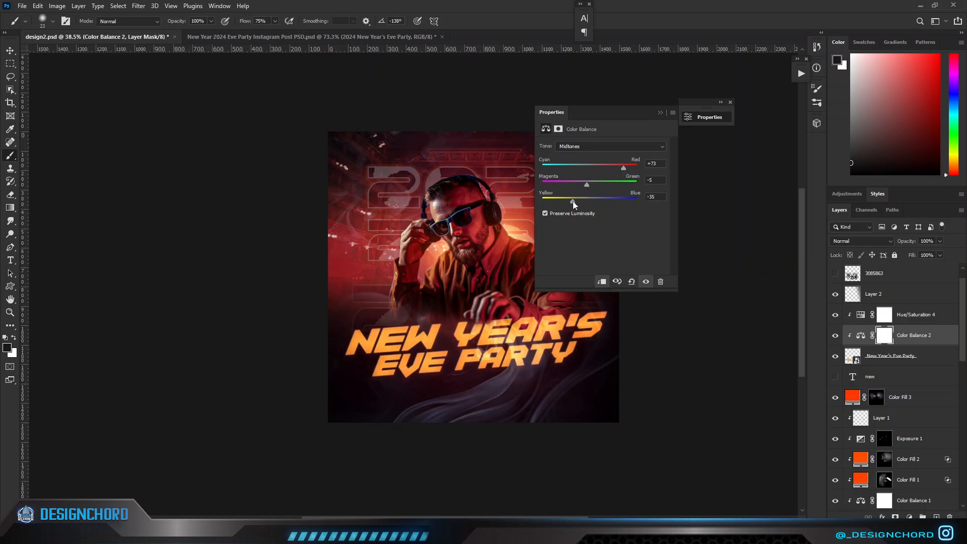
click(661, 112)
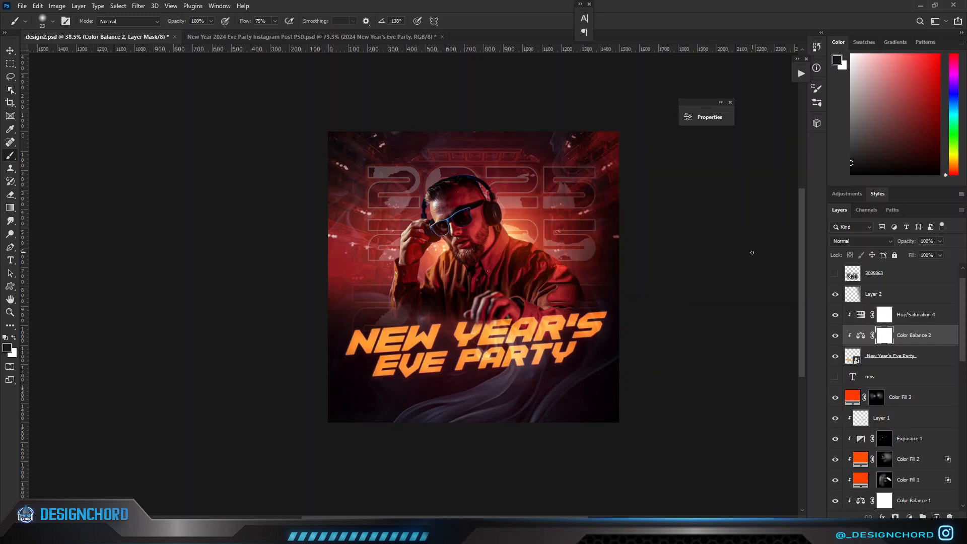
Set the title's Hue/Saturation adjustment to Hue -14 and Lightness -22, and raise its saturation.
double_click(858, 314)
drag(602, 184, 590, 186)
drag(602, 225, 589, 228)
drag(591, 185, 594, 185)
drag(602, 203, 619, 204)
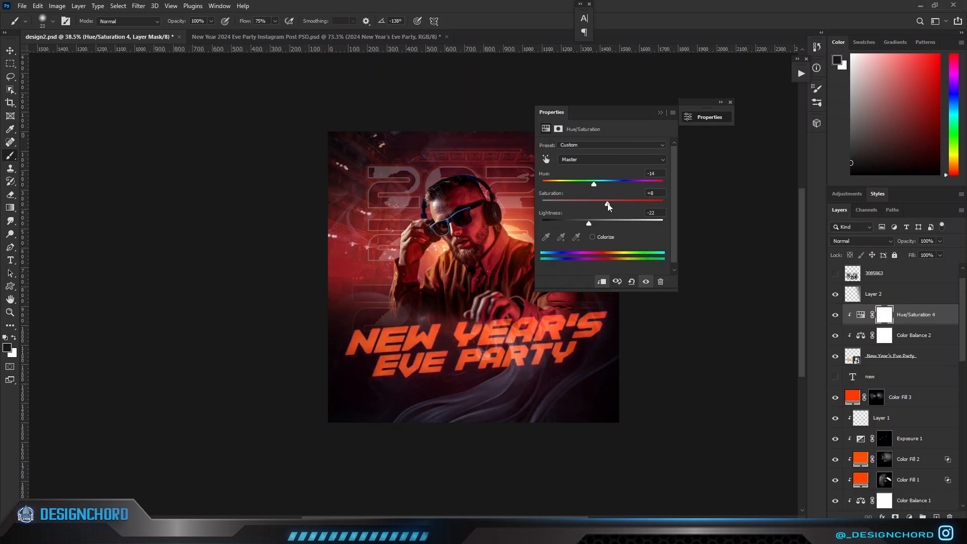
click(660, 113)
Compare the title with and without the Hue/Saturation adjustment and set that adjustment's blend mode to Soft Light.
scroll(574, 316, down, 3)
scroll(574, 316, up, 2)
click(835, 318)
click(834, 315)
click(861, 314)
click(861, 241)
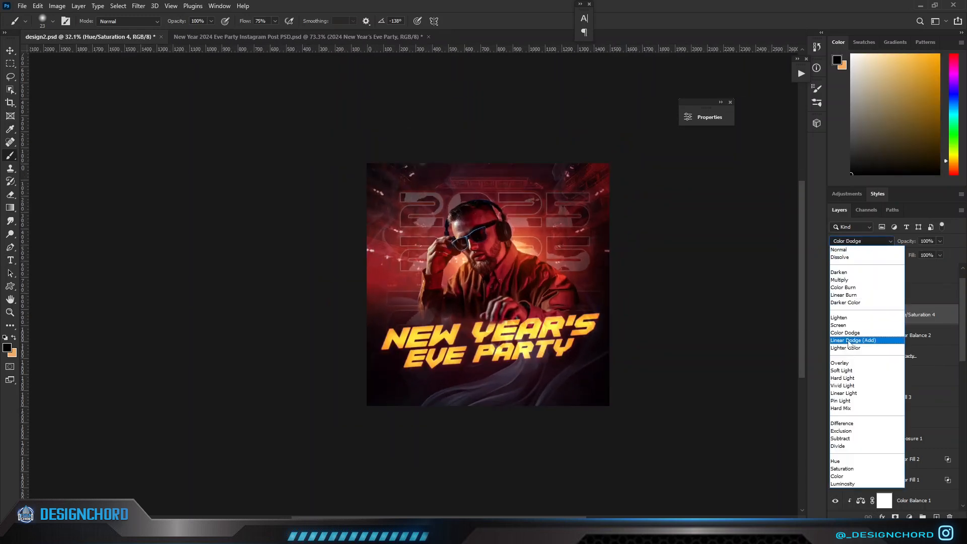
click(842, 370)
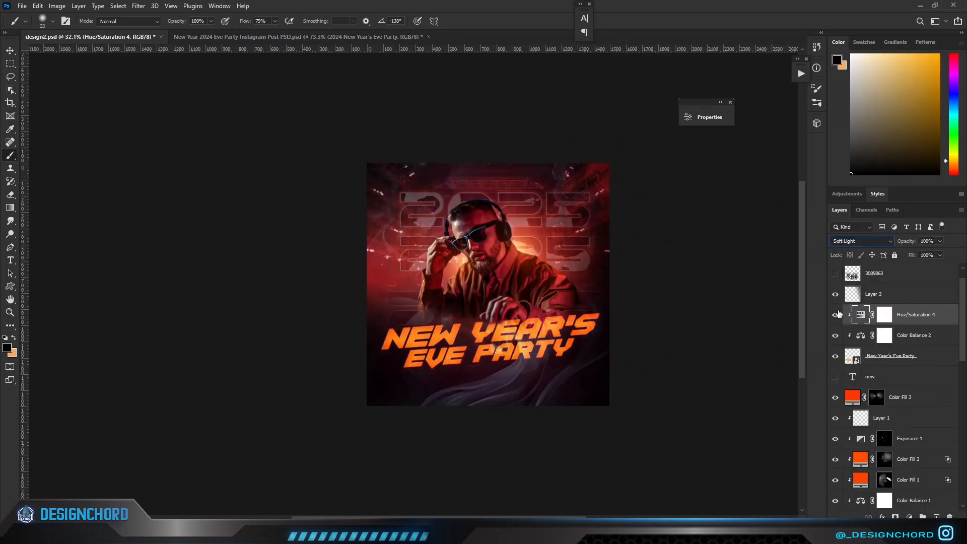
Apply Liquify to the title smart object, pulling the lower edges of EVE PARTY down into drips with a size 151 brush.
click(851, 358)
click(138, 6)
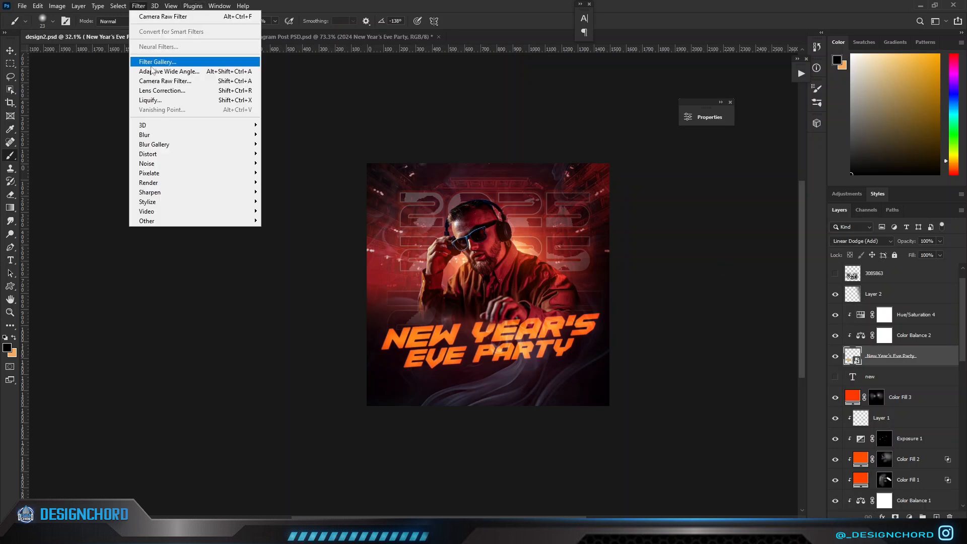
click(152, 102)
drag(250, 442, 238, 479)
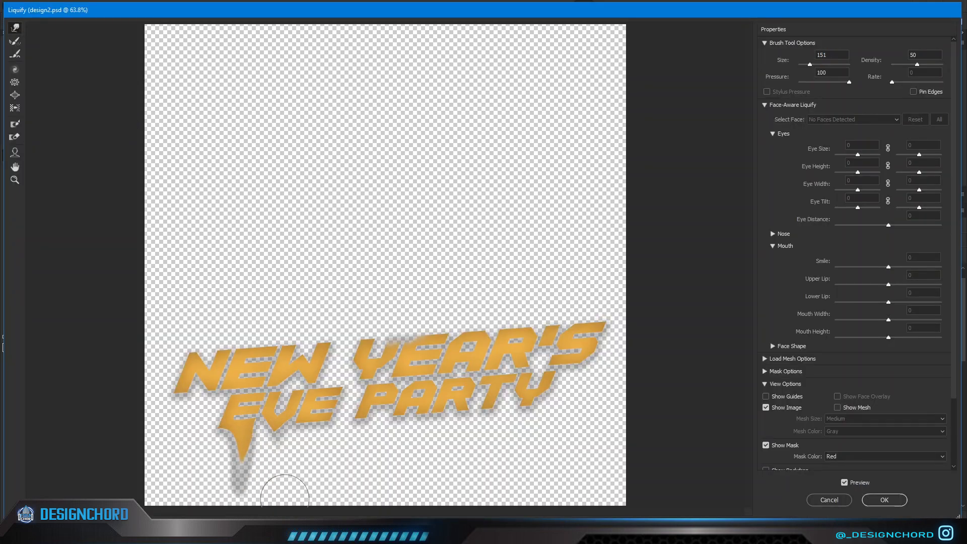
drag(279, 439, 269, 475)
drag(363, 434, 363, 465)
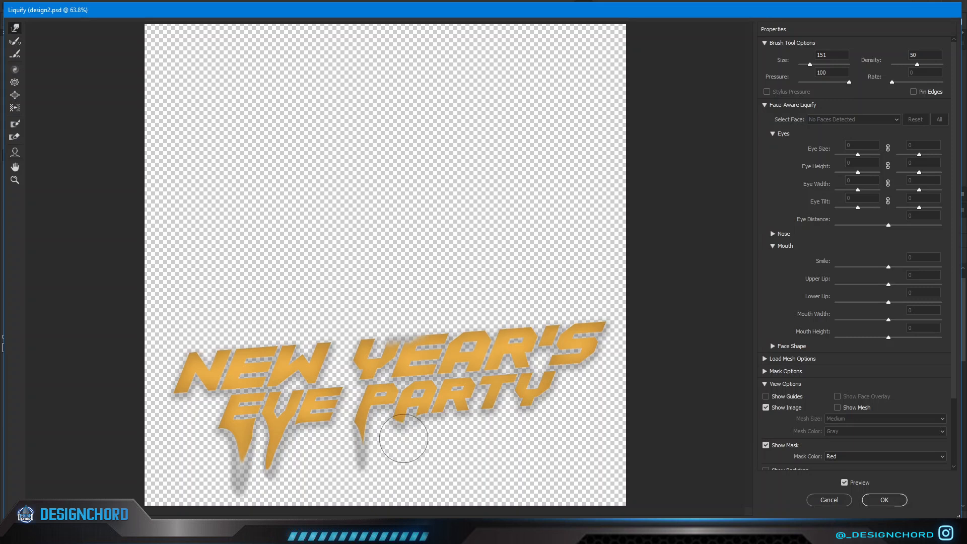
click(884, 500)
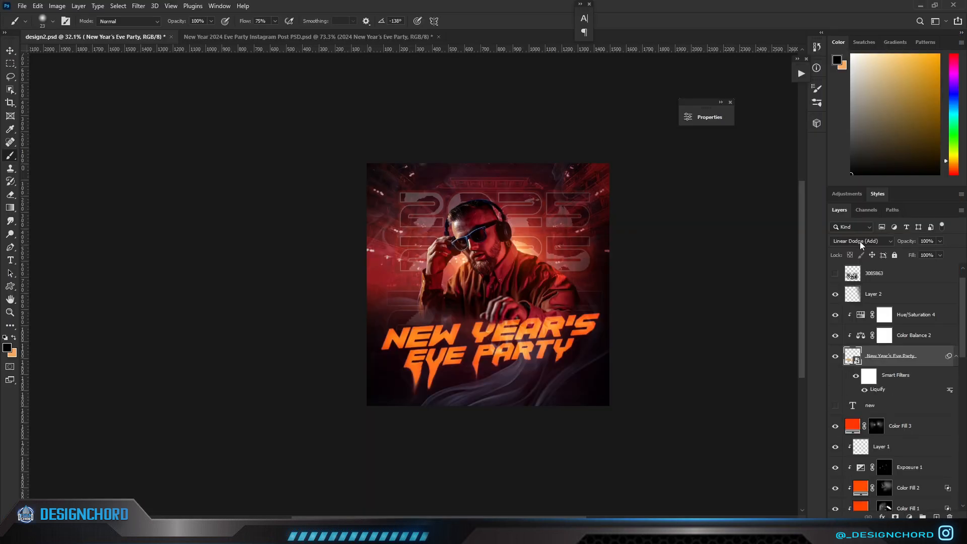
Lower the title's opacity to 87% and fill to 85%, and refine its drips with a second Liquify filter.
key(Return)
drag(908, 257, 909, 257)
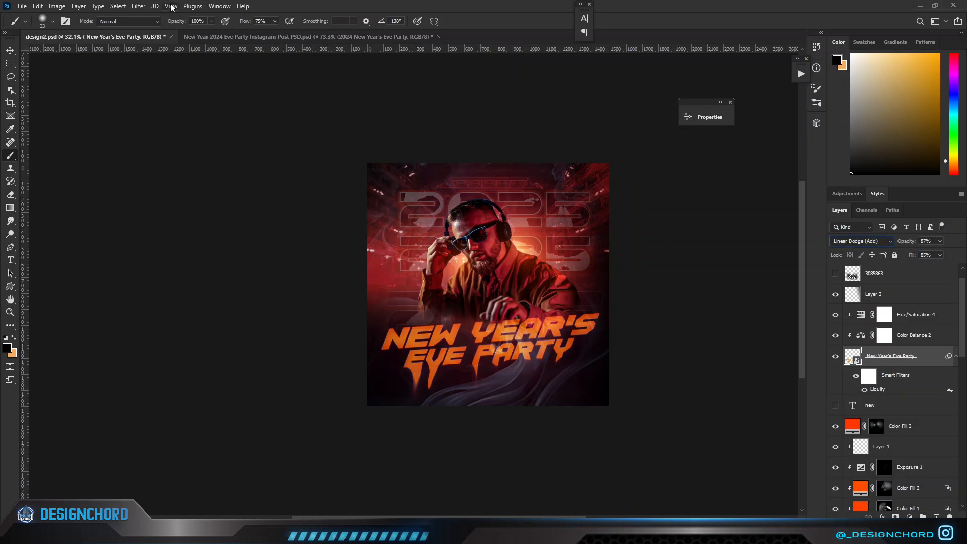
click(140, 6)
click(151, 100)
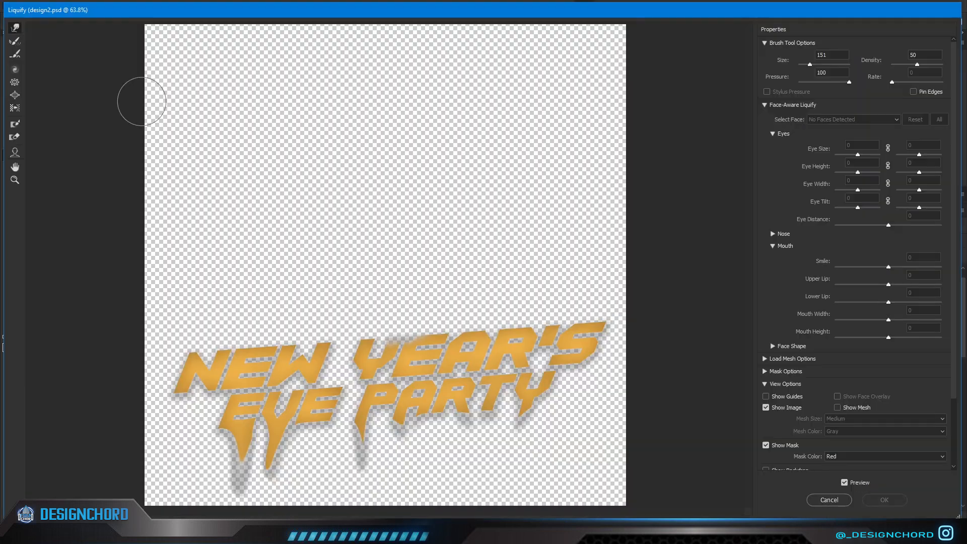
drag(288, 446, 265, 482)
drag(512, 427, 512, 434)
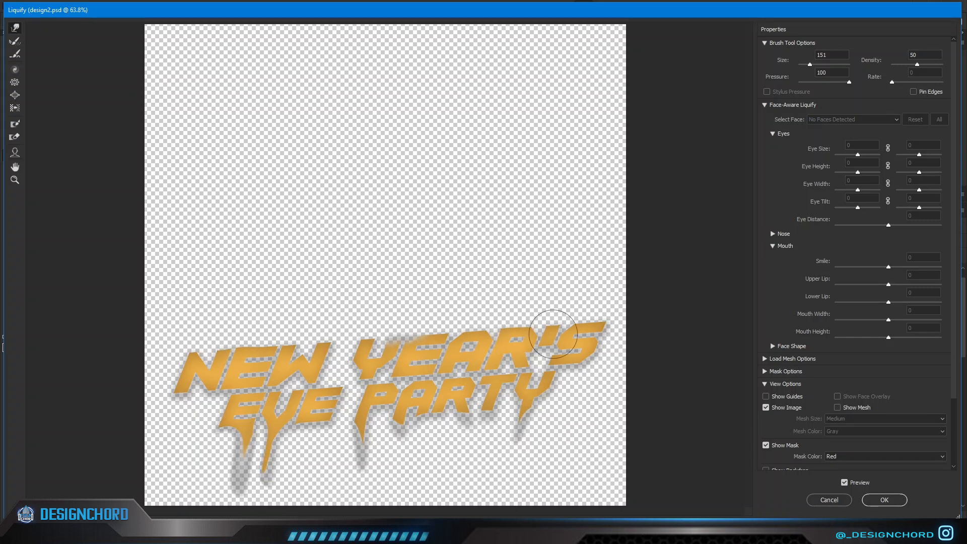
key(Return)
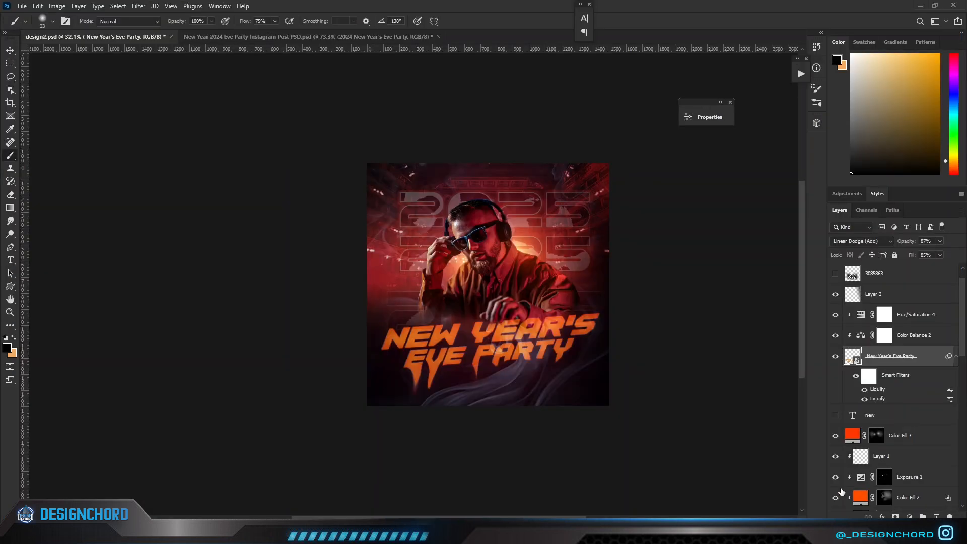
Enable an Outer Glow effect on the title smart object and colour it orange ff8400.
double_click(928, 361)
click(600, 310)
click(733, 205)
drag(735, 362, 734, 358)
click(724, 237)
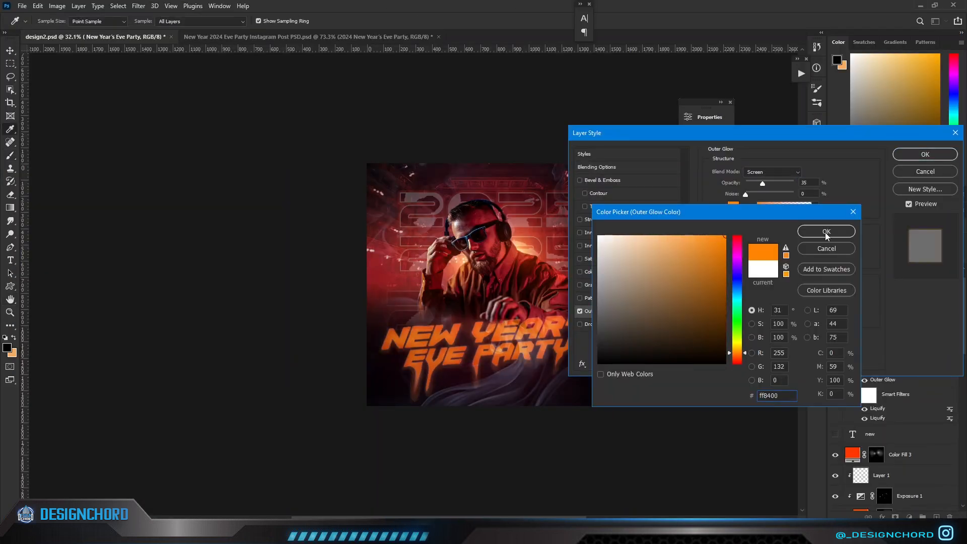
click(826, 231)
Change the title's outer glow to orange-red, with its size at 38 px and opacity at 13%.
drag(746, 260, 756, 264)
drag(711, 133, 787, 109)
click(810, 183)
click(737, 358)
mouse_move(630, 247)
mouse_down()
mouse_move(699, 211)
mouse_move(714, 303)
mouse_move(712, 250)
mouse_up()
click(804, 233)
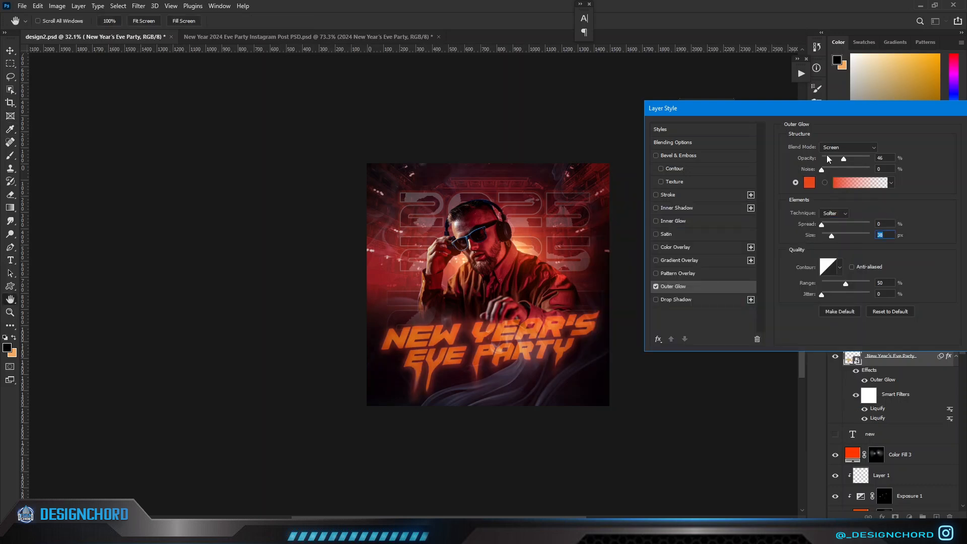
click(828, 161)
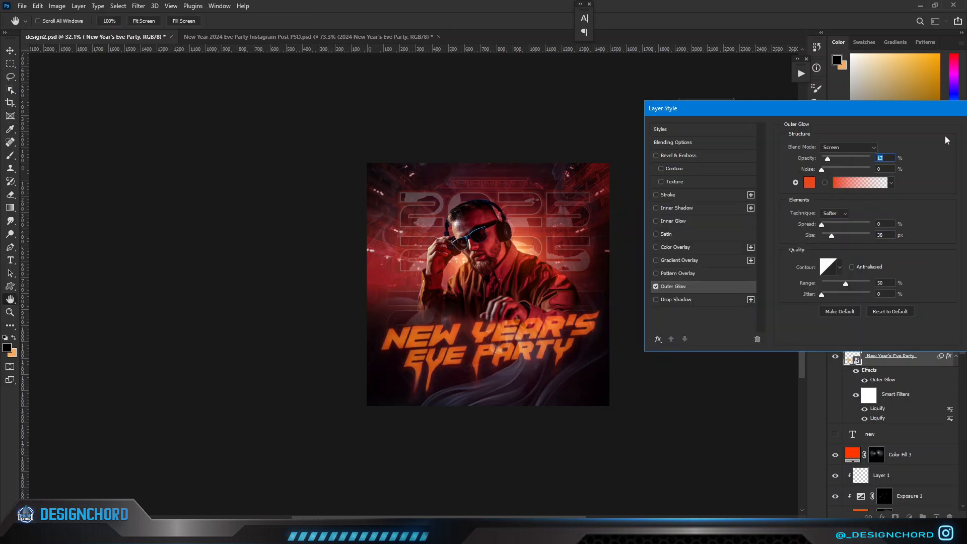
drag(941, 109, 844, 107)
click(908, 132)
scroll(569, 429, down, 3)
scroll(569, 428, up, 3)
scroll(569, 429, up, 3)
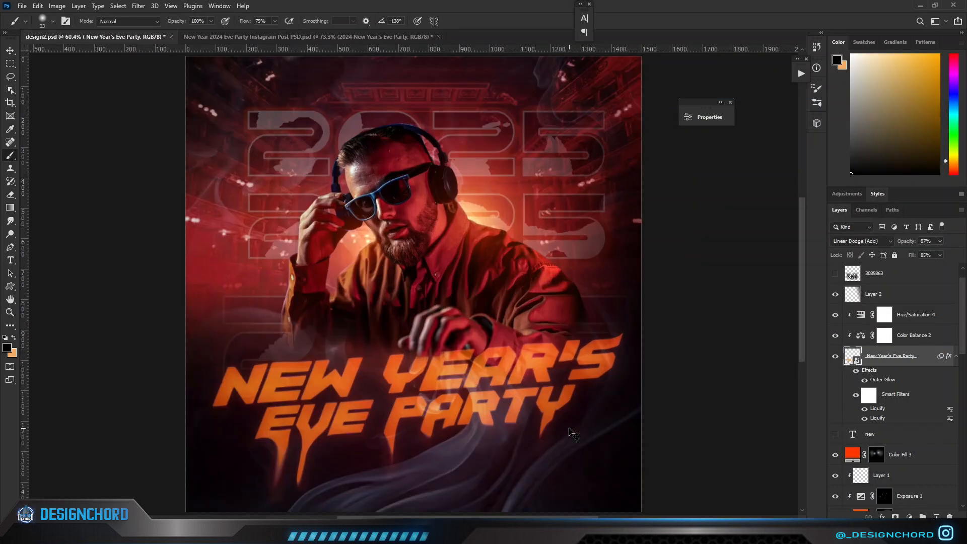
Add an orange Solid Color fill layer above the title's Hue/Saturation adjustment.
scroll(569, 429, down, 1)
click(884, 315)
click(909, 517)
click(905, 337)
click(745, 355)
click(816, 229)
Set the orange fill layer's blend mode to Linear Dodge (Add) and invert its mask to black.
click(861, 241)
click(855, 341)
click(875, 314)
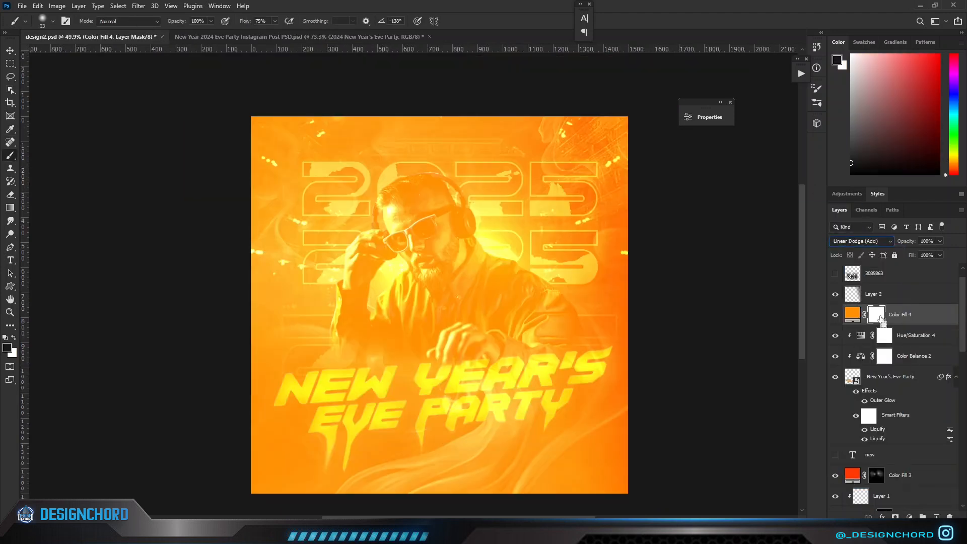
key(ctrl+i)
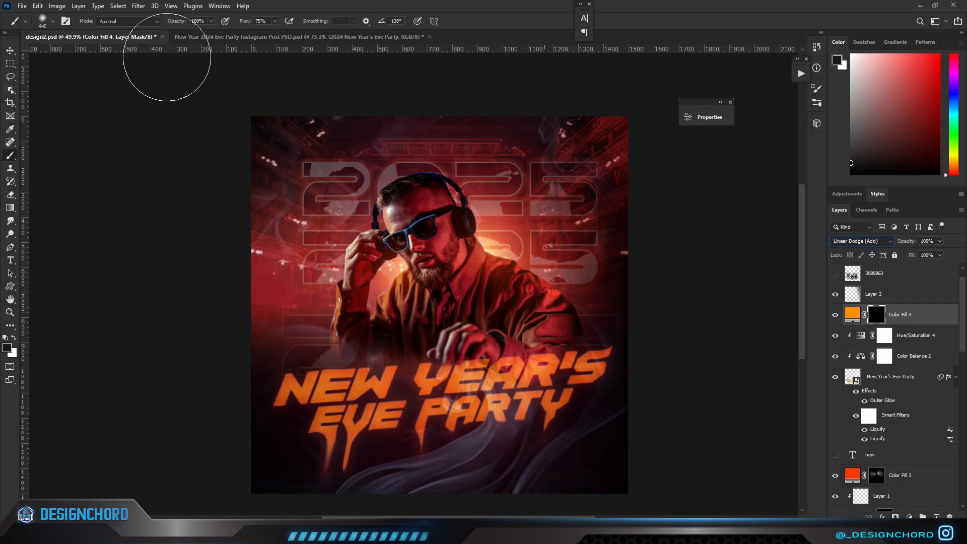
Paint white on the orange fill layer's mask at 38% brush opacity and 36% flow to add soft glow over the title letters.
drag(184, 23, 171, 24)
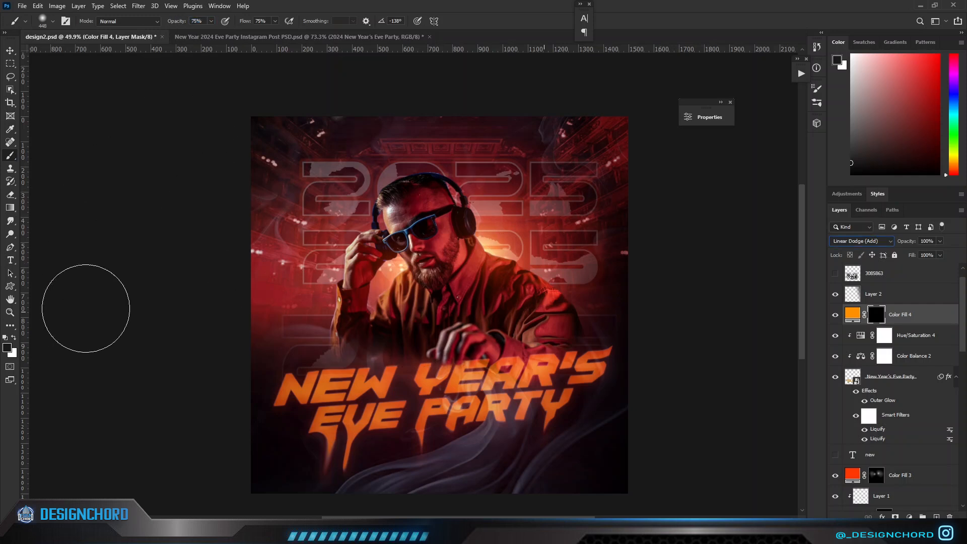
click(14, 338)
drag(169, 25, 168, 24)
click(351, 397)
key(bracketleft)
key(bracketleft)
key(bracketleft)
click(350, 401)
click(345, 397)
click(506, 389)
click(507, 388)
Reduce the brush size to 130 px for finer glow painting on the title.
scroll(336, 463, down, 3)
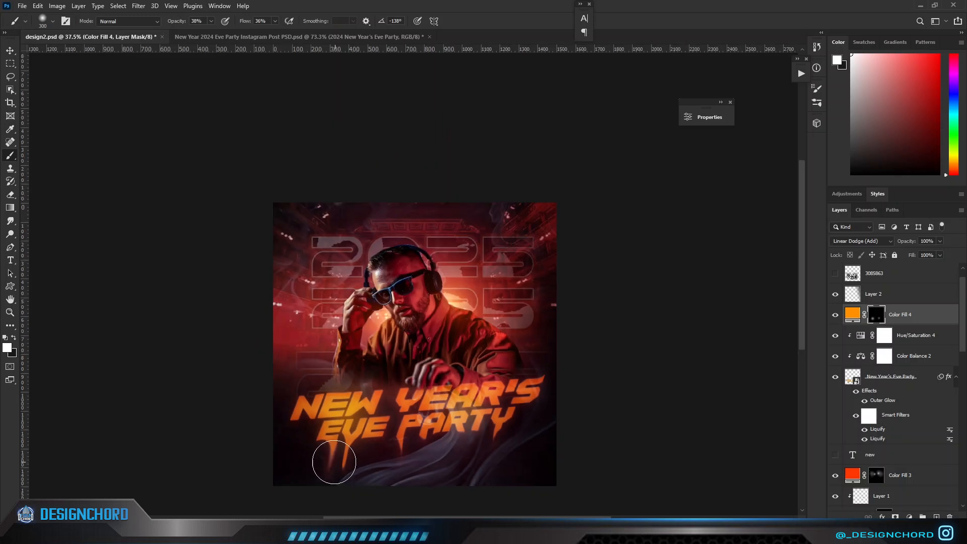
scroll(425, 419, down, 2)
scroll(453, 417, up, 8)
key(bracketleft)
key(bracketleft)
key(bracketleft)
key(bracketleft)
key(bracketleft)
key(bracketleft)
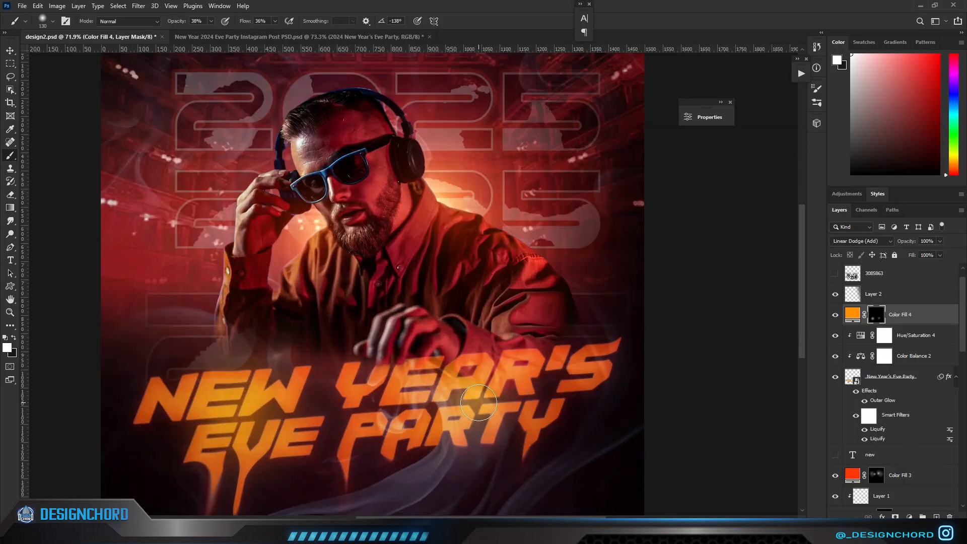
Change the title glow fill layer's colour to a deeper orange.
scroll(396, 416, down, 8)
scroll(394, 416, up, 1)
double_click(852, 315)
drag(737, 354, 738, 358)
click(826, 231)
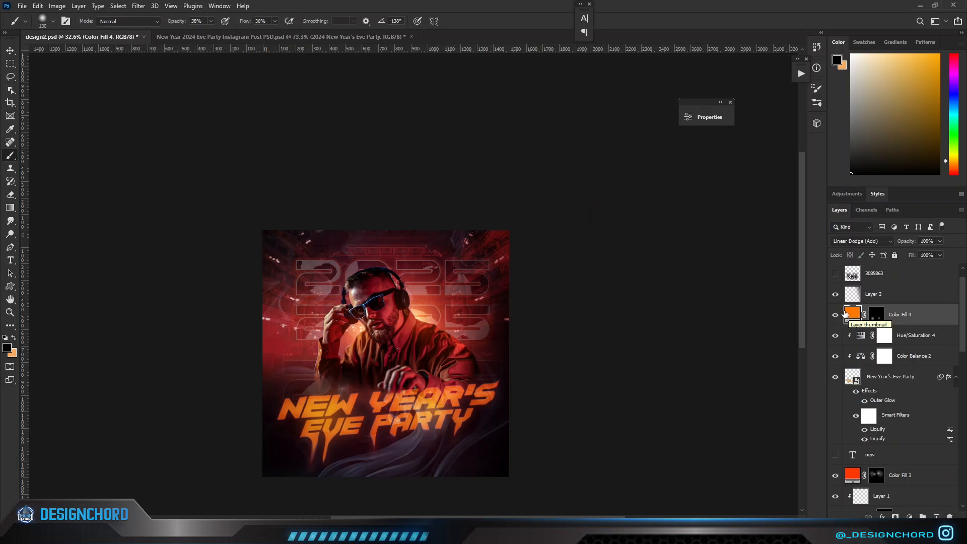
Paint more orange glow across the title on the fill layer's mask with a large soft white brush at 43% flow.
click(875, 316)
drag(394, 390, 428, 398)
click(429, 401)
click(315, 412)
click(471, 400)
drag(310, 422, 734, 406)
double_click(852, 317)
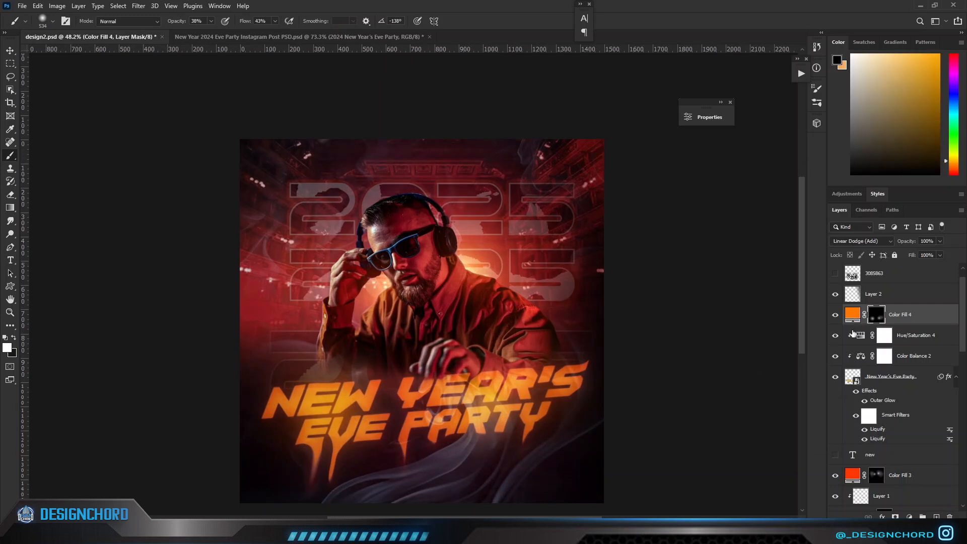
Group the title layer with its adjustments and glow fill, and clip a Hue/Saturation adjustment to the group.
shift+click(899, 376)
key(ctrl+g)
click(909, 516)
click(908, 418)
click(662, 108)
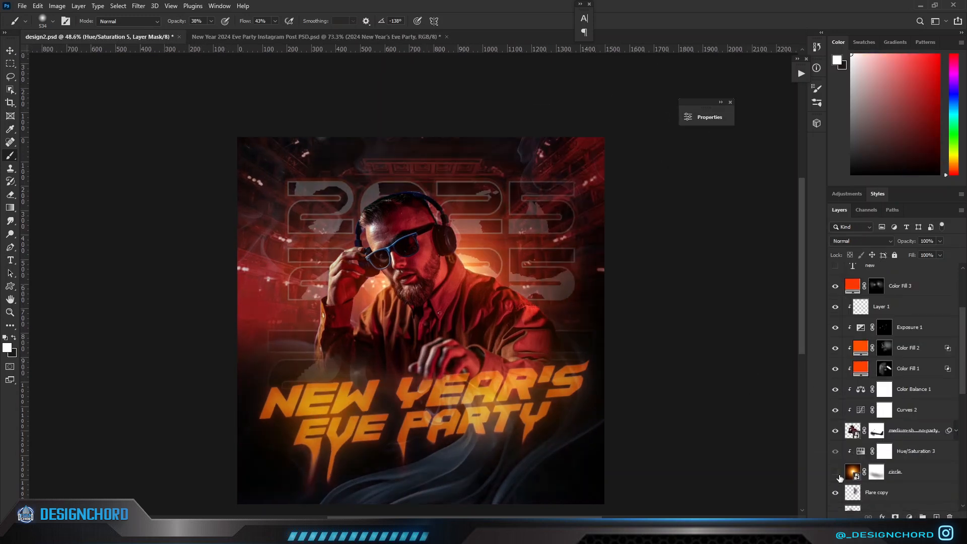
Set the hue of the circle light layer's clipped Hue/Saturation adjustment to -12.
click(850, 473)
double_click(860, 452)
drag(572, 188, 596, 190)
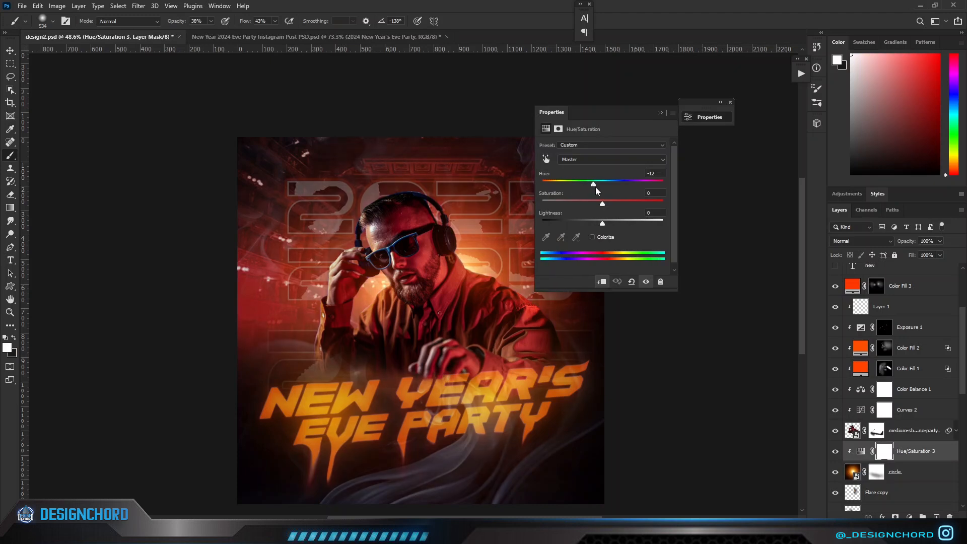
click(660, 112)
Set the hue of the Hue/Saturation 1 adjustment on the Group 1 background image to -166.
scroll(856, 443, down, 5)
click(835, 438)
click(835, 438)
double_click(865, 439)
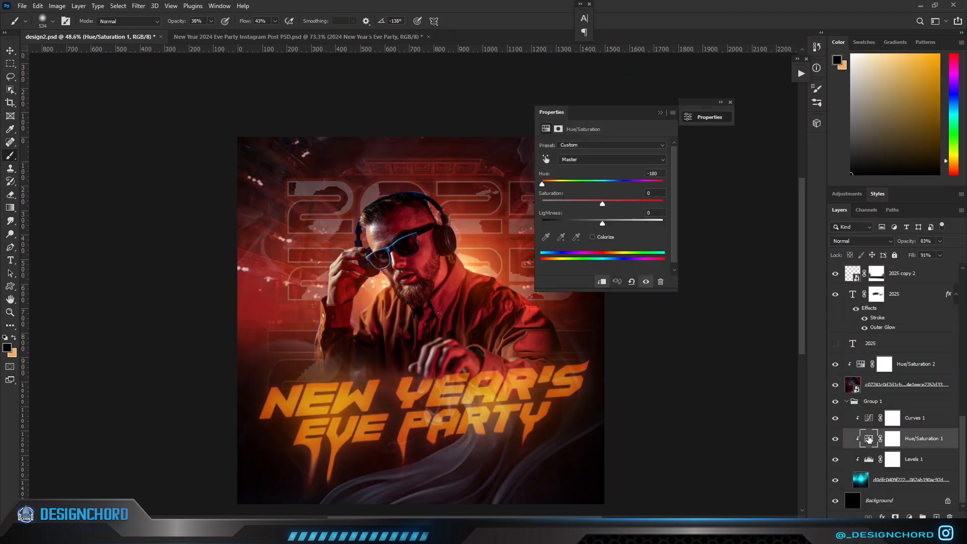
drag(553, 185, 545, 185)
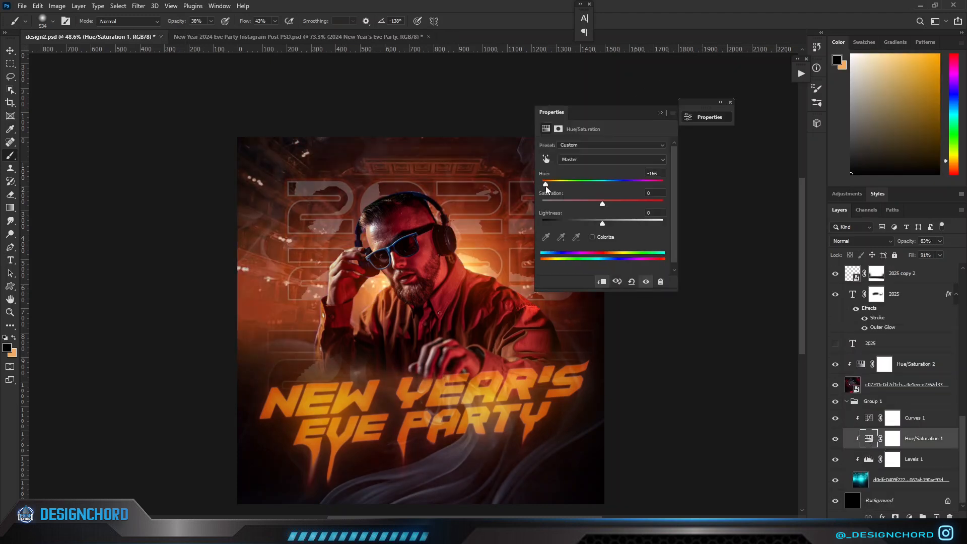
click(660, 112)
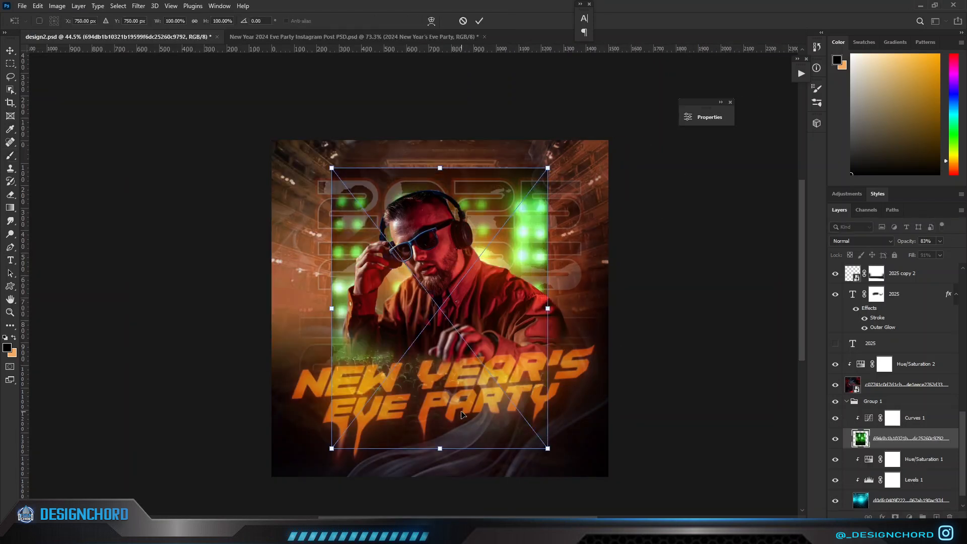
Enlarge and position the placed green stage-light crowd image so it covers the whole poster.
drag(548, 449, 575, 483)
drag(474, 446, 459, 463)
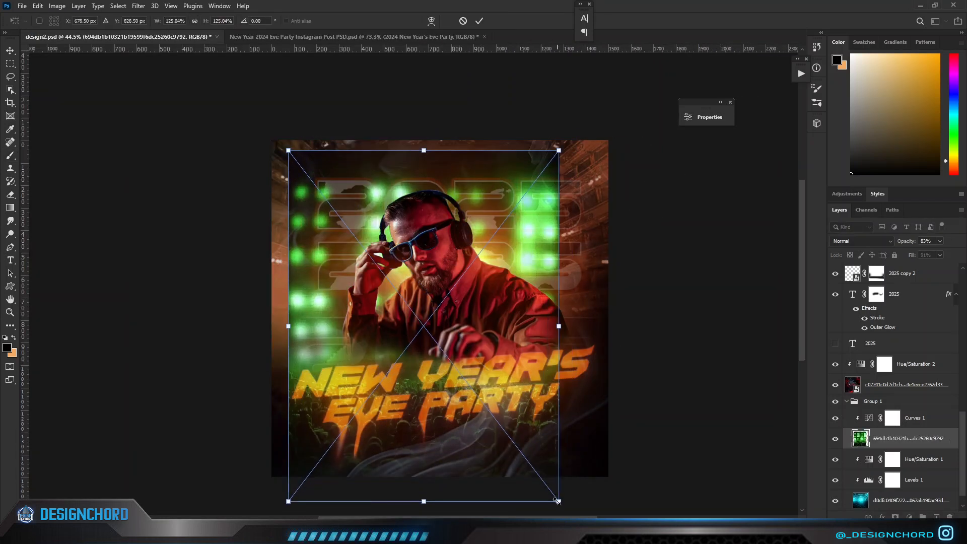
drag(586, 485, 611, 511)
key(Return)
key(b)
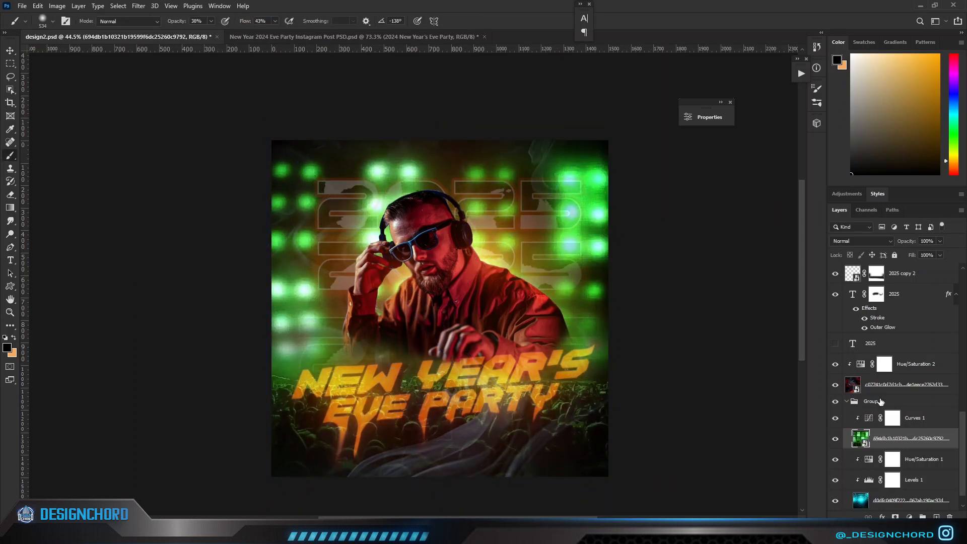
Add a Hue/Saturation adjustment with hue -100 above the crowd image and clip it to that image.
click(909, 517)
click(901, 450)
drag(602, 184, 558, 194)
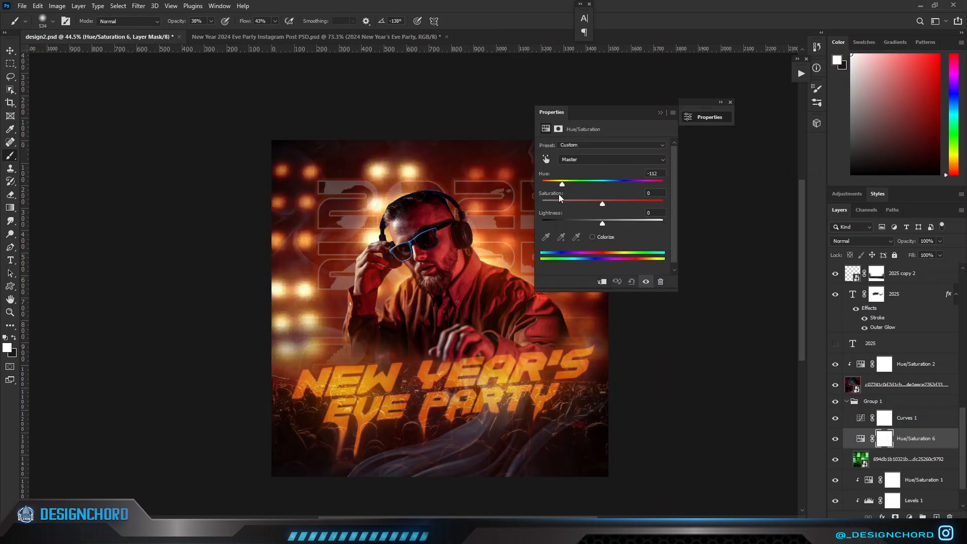
click(661, 113)
alt+click(877, 446)
alt+click(871, 427)
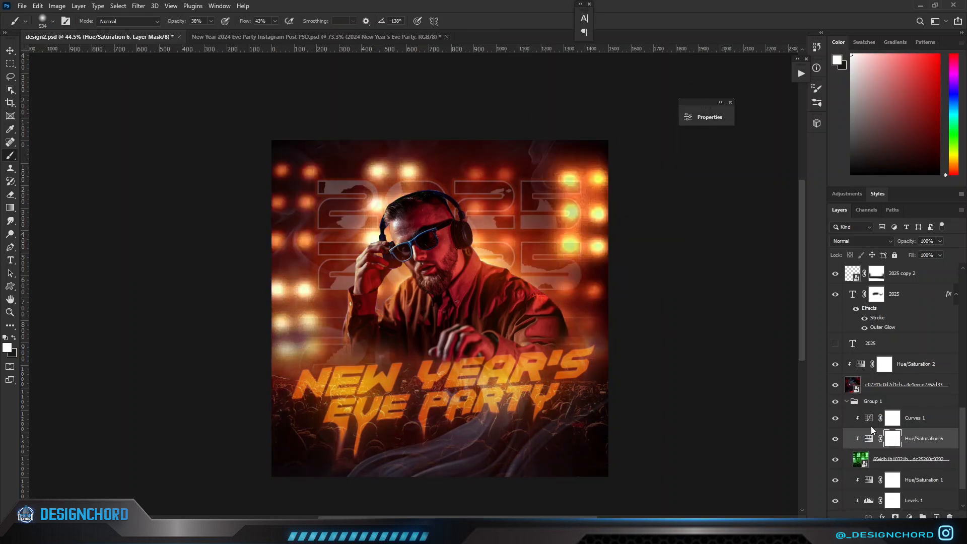
click(836, 419)
click(835, 419)
Add a layer mask to the crowd image and paint out its stage lights along both sides with a soft black brush.
click(887, 460)
click(894, 516)
key(ctrl+i)
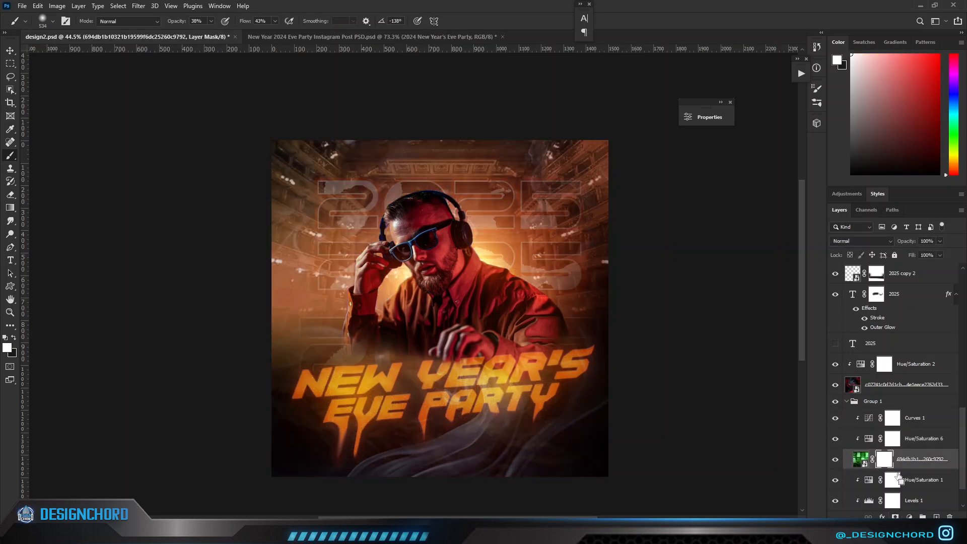
key(ctrl+z)
key(x)
drag(578, 222, 608, 240)
mouse_move(565, 203)
mouse_down()
mouse_move(591, 232)
mouse_move(625, 212)
mouse_up()
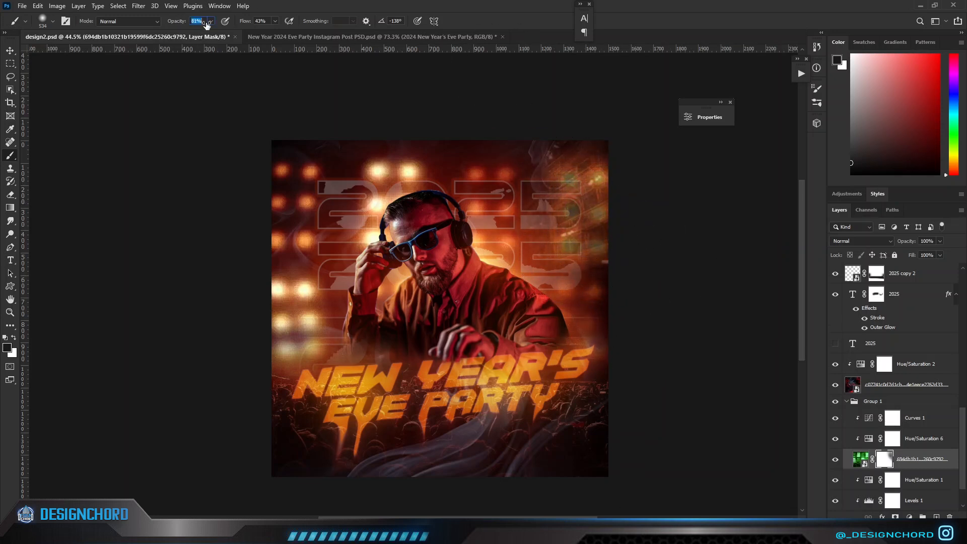
drag(256, 22, 272, 21)
mouse_move(300, 221)
mouse_down()
mouse_move(375, 229)
mouse_move(308, 303)
mouse_up()
Move the crowd image and its Hue/Saturation adjustment above the Curves 1 adjustment in Group 1.
click(836, 460)
drag(858, 461, 860, 411)
key(ctrl+0)
click(860, 461)
drag(860, 461, 860, 410)
alt+click(868, 462)
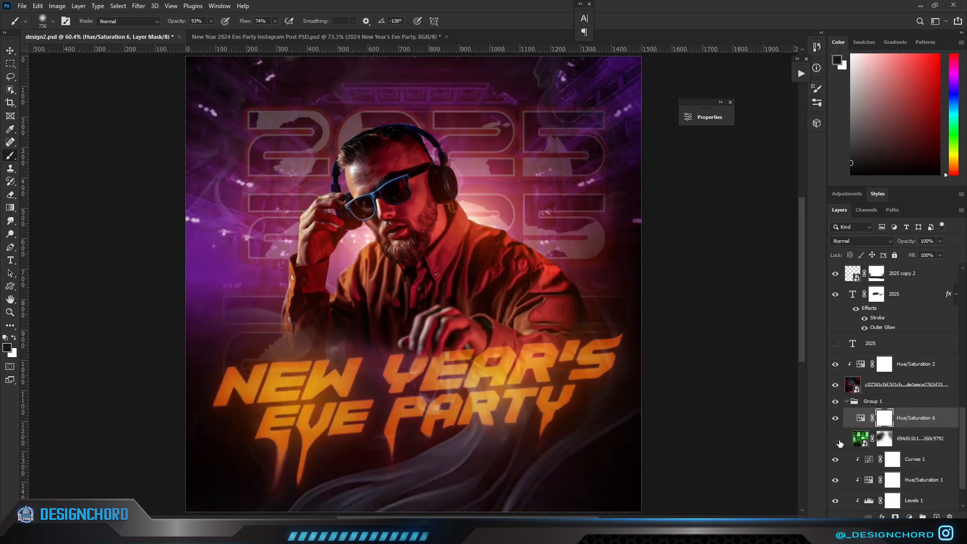
Clip the Hue/Saturation 6 adjustment to the crowd image again and keep both layers visible.
scroll(840, 423, down, 1)
click(836, 398)
scroll(646, 326, down, 2)
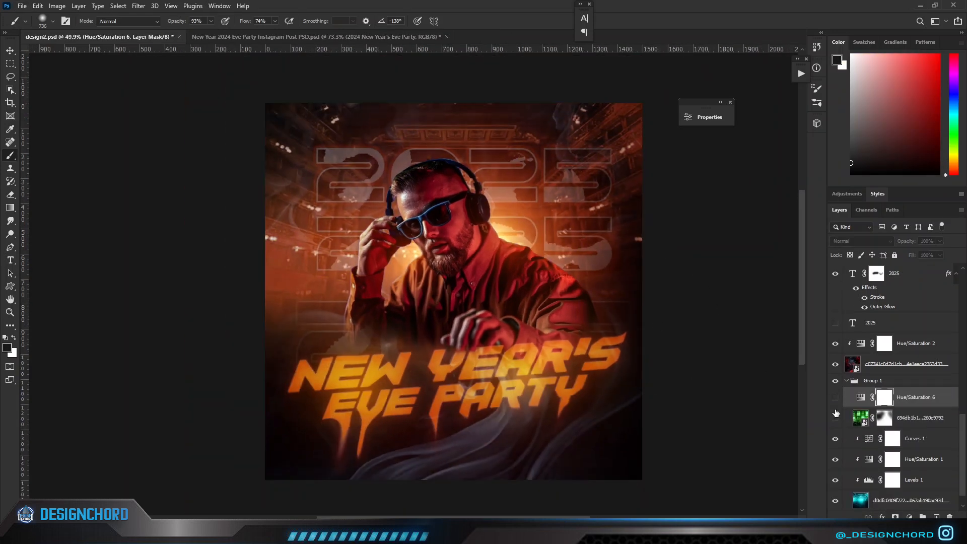
click(836, 417)
alt+click(865, 408)
click(834, 398)
Paint black on the crowd image's mask to hide the stage lights across the upper part of the poster.
click(884, 417)
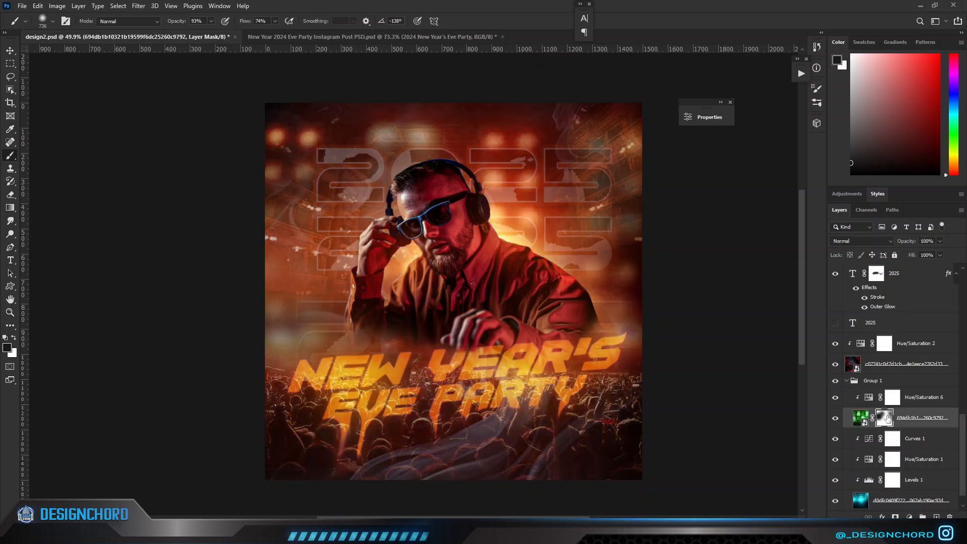
mouse_move(602, 219)
mouse_down()
mouse_move(573, 220)
mouse_move(632, 280)
mouse_move(260, 166)
mouse_up()
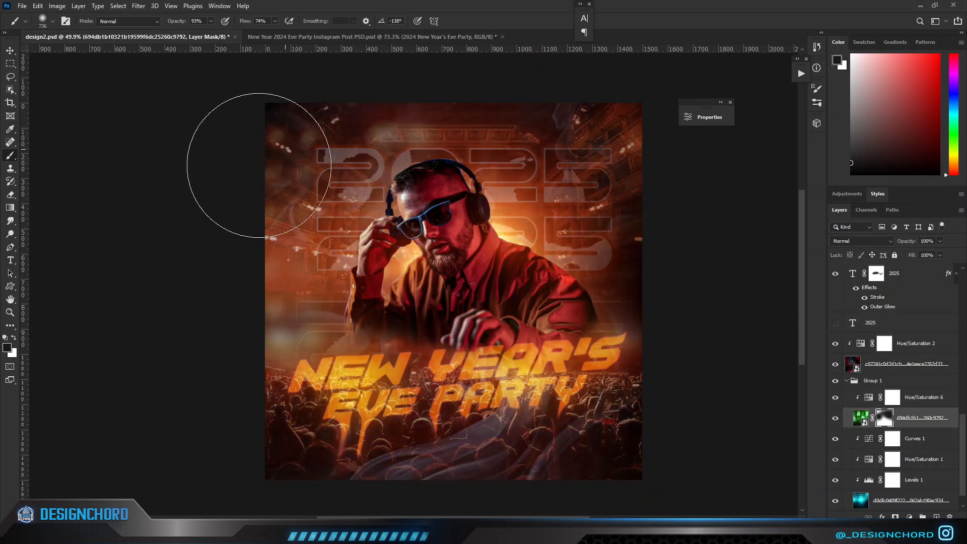
scroll(470, 469, down, 2)
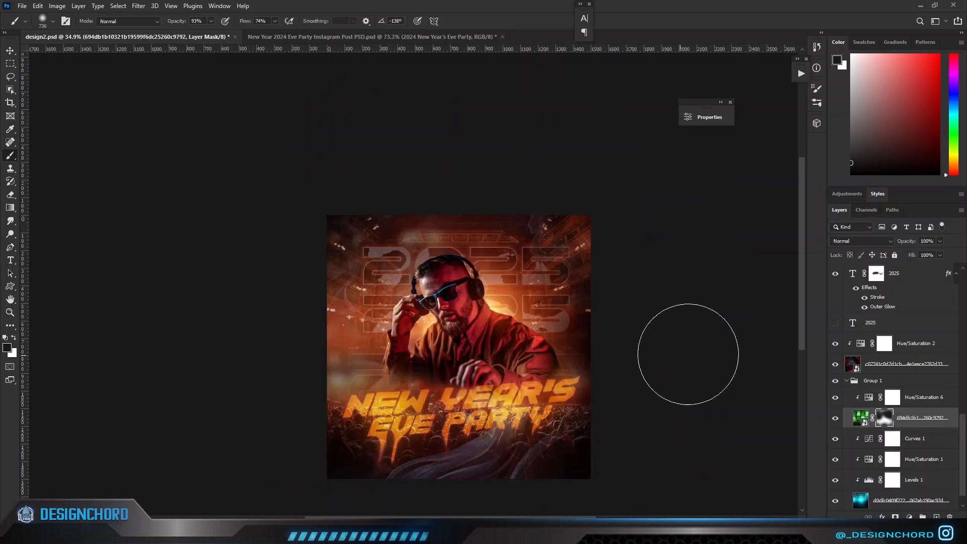
scroll(687, 353, up, 1)
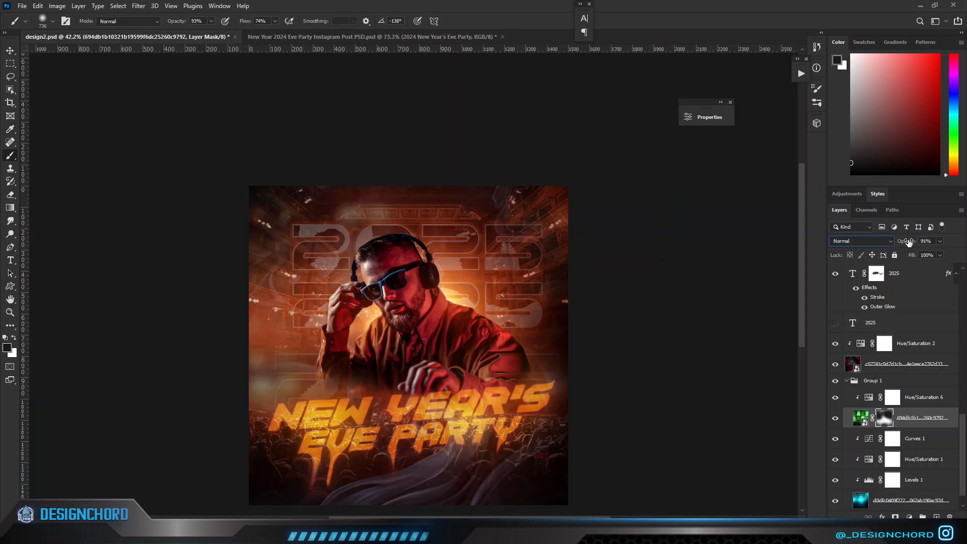
Clip a Curves adjustment to the crowd image and pull the curve's midpoint down to darken it.
click(867, 400)
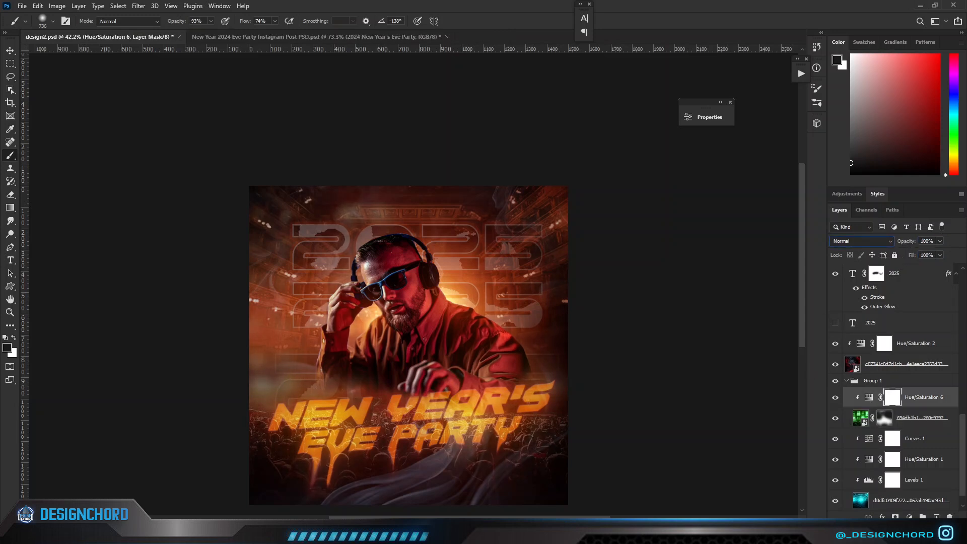
click(908, 517)
click(901, 391)
click(602, 282)
drag(609, 222, 609, 243)
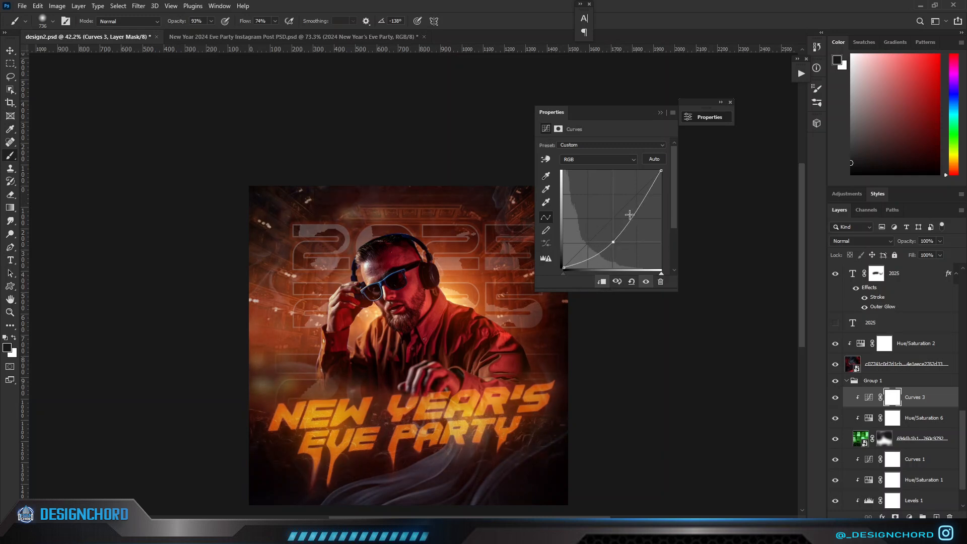
click(660, 112)
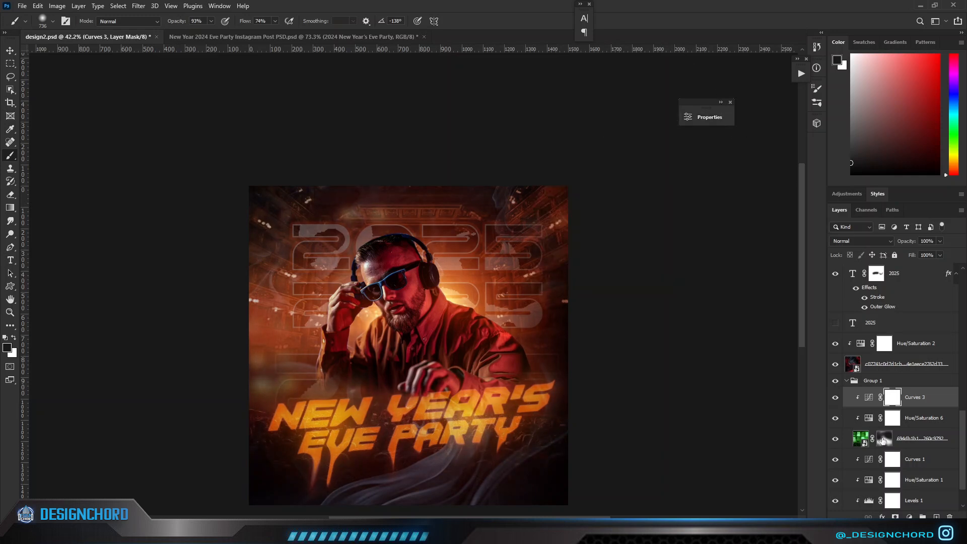
Paint white on the crowd image's mask to bring back stage lights around the DJ, and black to hide those near his head.
click(885, 439)
mouse_move(421, 278)
mouse_down()
mouse_move(320, 259)
mouse_move(490, 247)
mouse_move(538, 275)
mouse_move(524, 359)
mouse_move(250, 271)
mouse_move(248, 187)
mouse_up()
scroll(718, 340, down, 2)
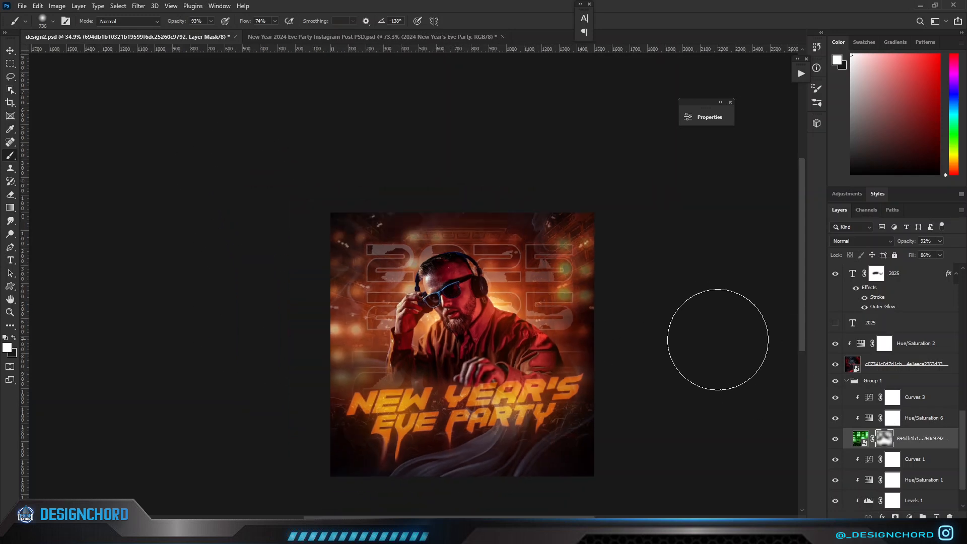
key(x)
click(432, 271)
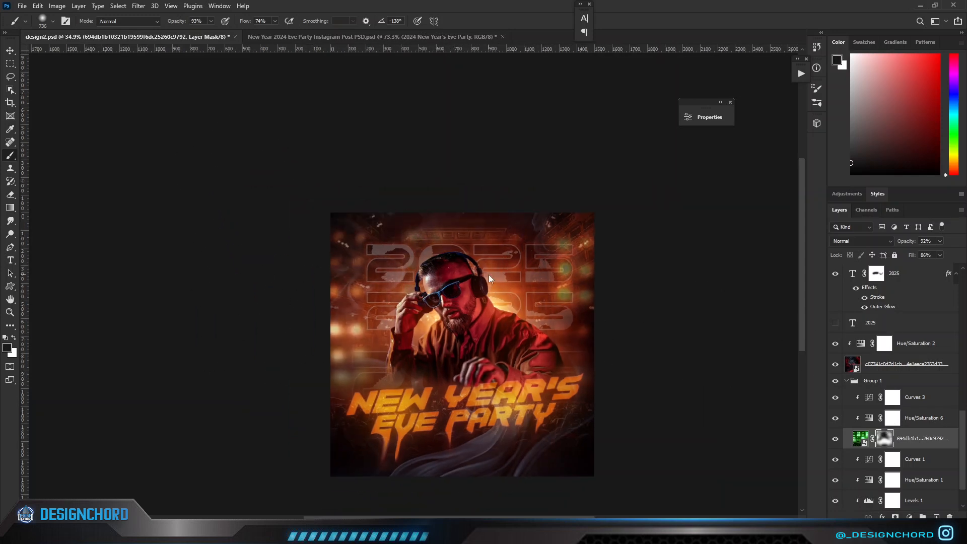
Paint white at 26% brush opacity on the Color Fill 3 mask to strengthen the glow behind the DJ's shoulder.
scroll(391, 322, down, 3)
scroll(393, 325, up, 6)
scroll(892, 389, up, 10)
click(876, 368)
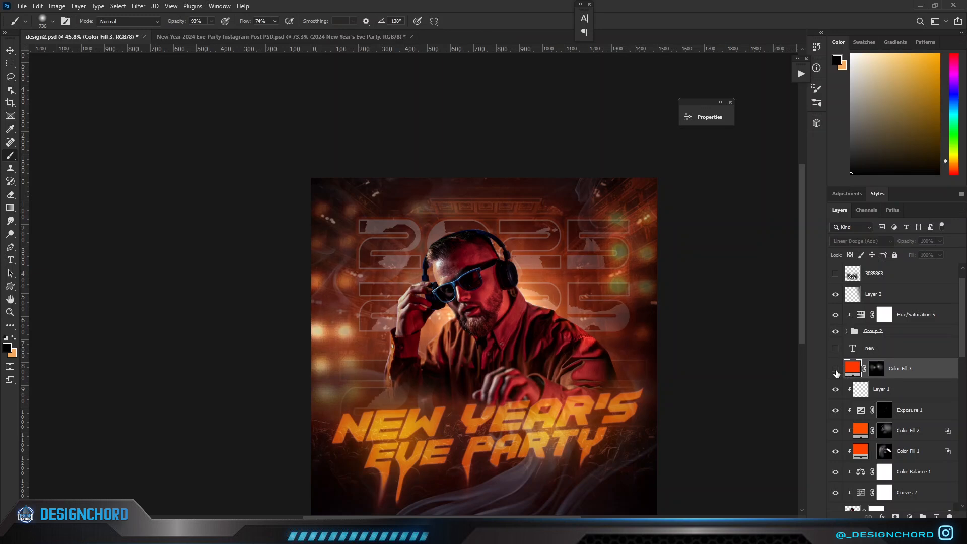
key(x)
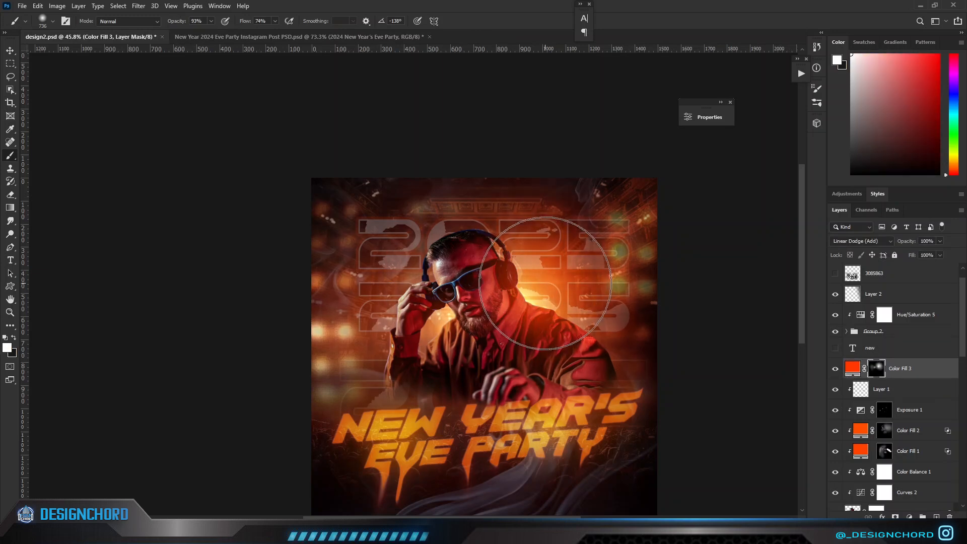
drag(156, 24, 149, 24)
click(550, 290)
alt+right_click(551, 290)
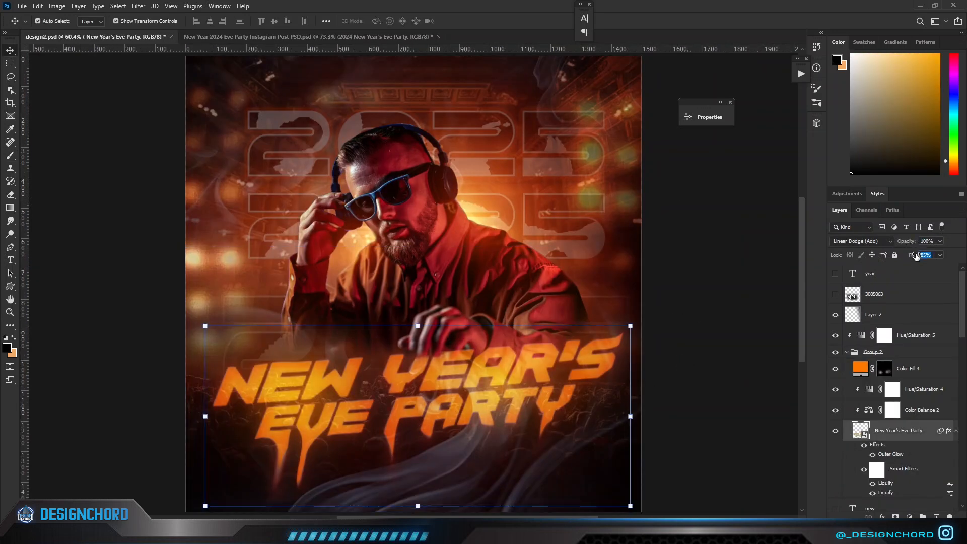
click(748, 339)
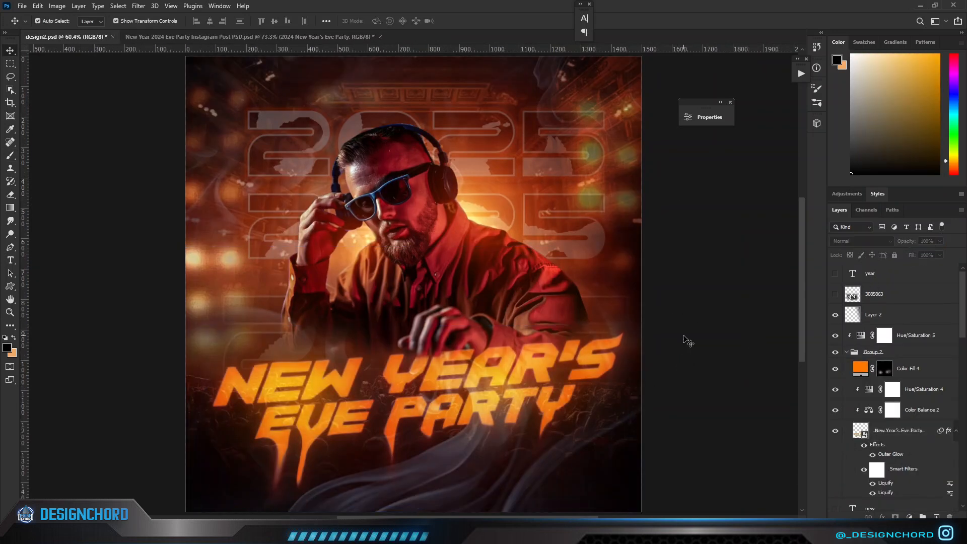
Add a yellow-orange Solid Color fill layer above the existing orange fill in the title group.
scroll(683, 336, down, 2)
click(862, 370)
click(909, 516)
click(908, 340)
drag(738, 352, 740, 351)
drag(719, 258, 727, 234)
click(821, 230)
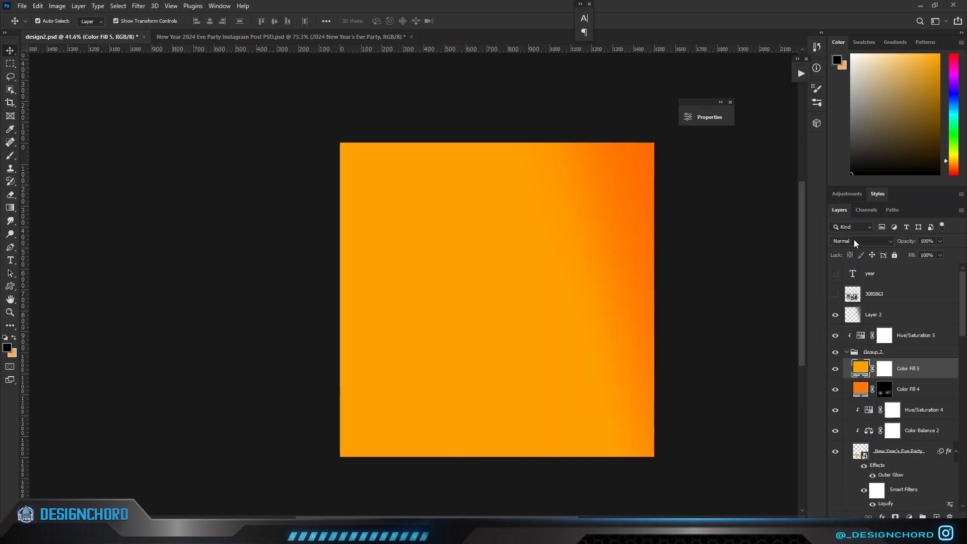
Set the yellow-orange fill layer's blend mode to Linear Dodge (Add) and invert its mask to black.
click(854, 241)
click(853, 339)
click(883, 365)
key(ctrl+i)
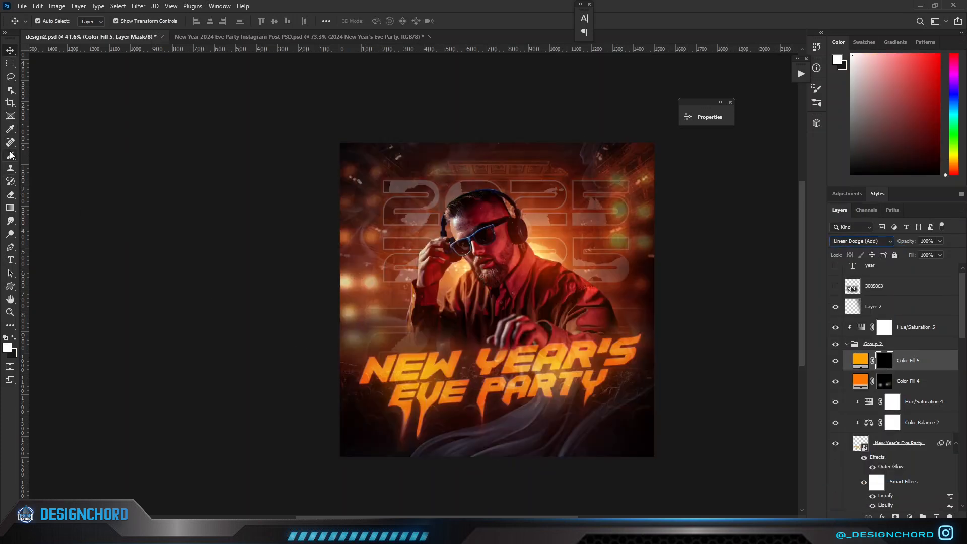
Paint soft white brush strokes at 26% opacity on the new fill's mask to make the title letters glow.
key(b)
mouse_move(497, 378)
mouse_down()
mouse_move(594, 352)
mouse_move(589, 339)
mouse_up()
click(452, 370)
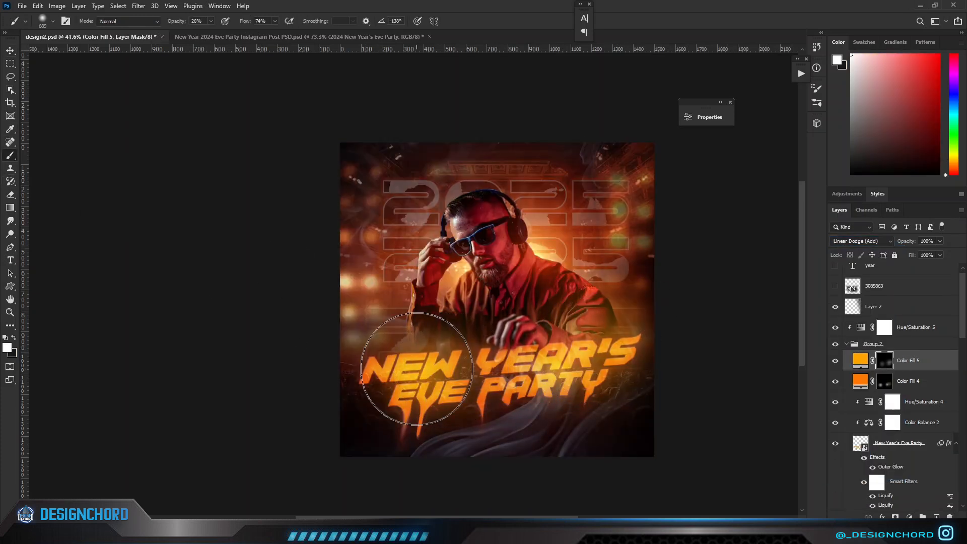
mouse_move(457, 365)
mouse_down()
mouse_move(431, 364)
mouse_move(466, 370)
mouse_up()
drag(563, 368, 553, 369)
Compare the title with and without the new glow fill, and change the fill's colour to a deeper orange.
click(836, 361)
click(836, 361)
scroll(682, 307, down, 4)
double_click(860, 359)
click(740, 354)
drag(707, 217, 810, 183)
click(842, 322)
click(929, 199)
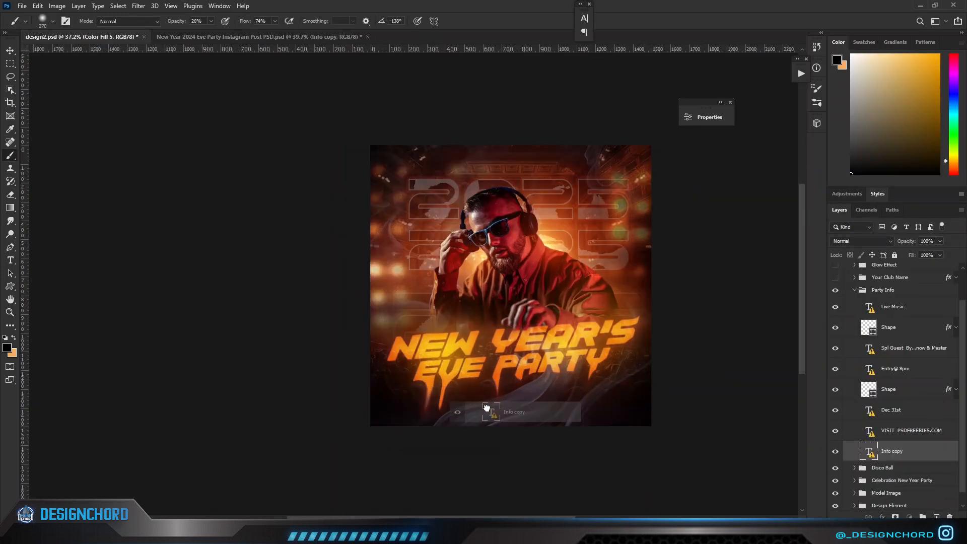
Bring the party info text layer from the Instagram Post PSD into design2.psd and place it beneath the title layer.
drag(553, 405, 585, 396)
click(481, 24)
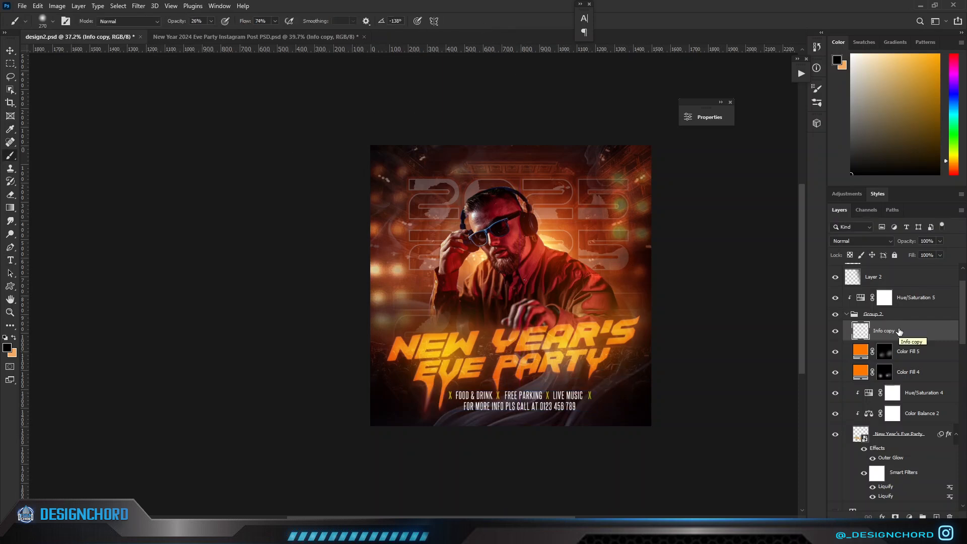
drag(900, 331, 900, 492)
scroll(898, 466, down, 2)
mouse_move(904, 246)
mouse_down()
mouse_move(894, 247)
mouse_move(909, 258)
mouse_up()
click(835, 450)
click(835, 450)
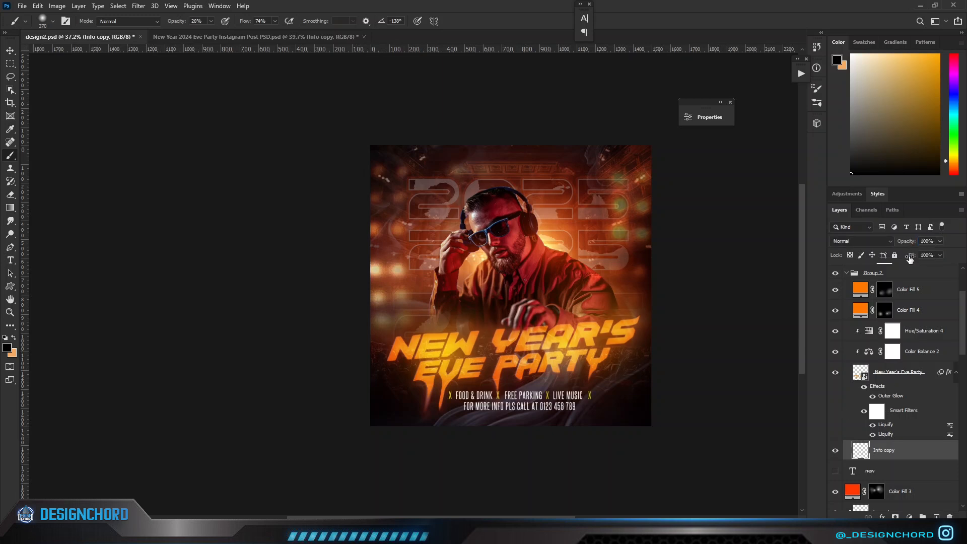
Transform the info text layer, scaling, rotating and skewing it to follow the title's slant, centred below the title.
key(ctrl+t)
drag(448, 410, 445, 413)
drag(449, 390, 452, 393)
drag(594, 391, 591, 384)
drag(447, 413, 454, 412)
drag(595, 402, 623, 377)
key(Return)
click(889, 469)
click(878, 451)
scroll(643, 426, up, 3)
key(ctrl+t)
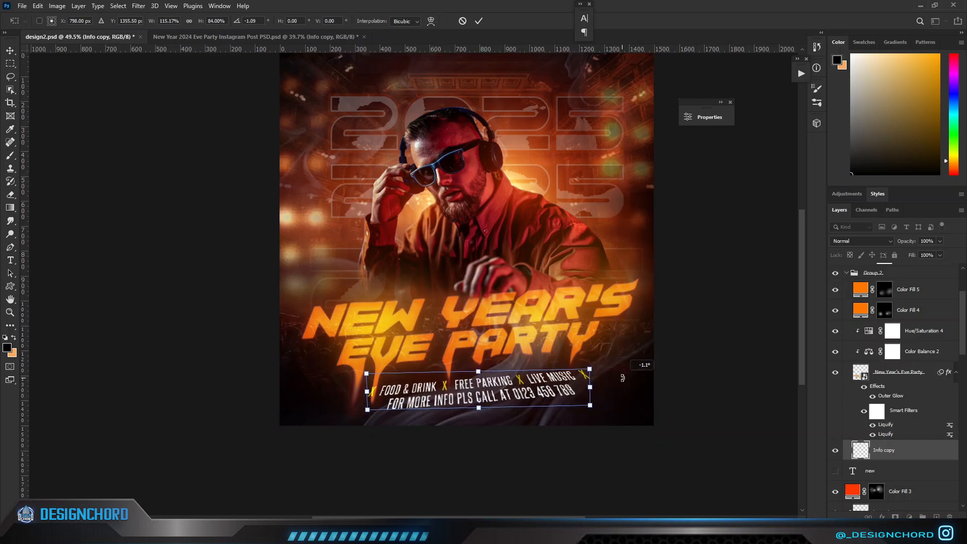
key(Return)
drag(909, 241, 896, 244)
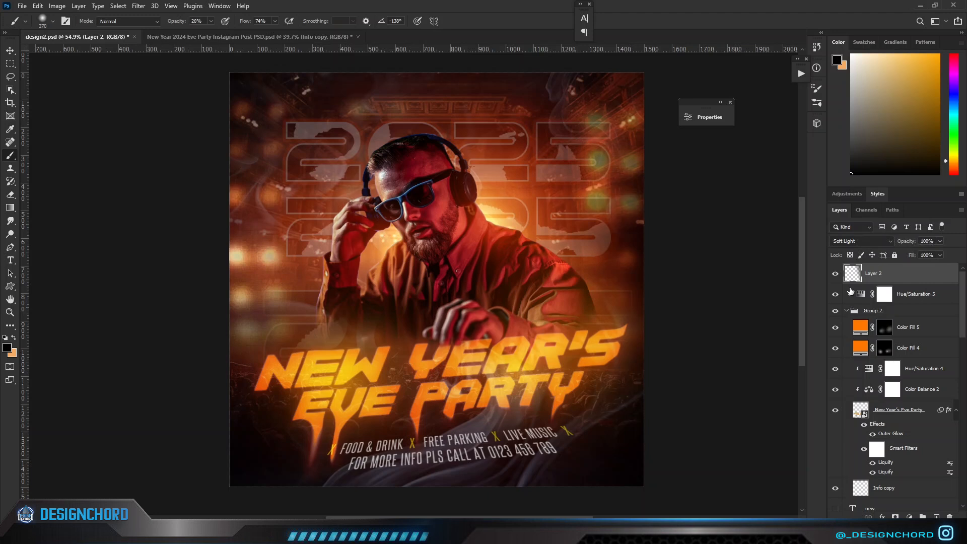
Darken the poster edges on a new top layer with black-to-transparent gradients at 73% opacity, set to Soft Light, and compare the effect.
click(936, 517)
click(9, 208)
drag(210, 298, 364, 272)
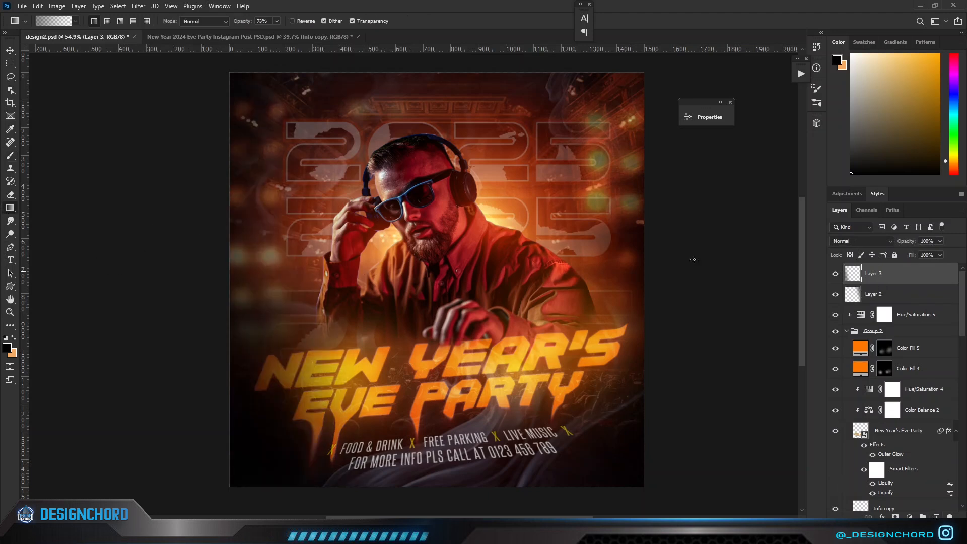
drag(644, 80, 575, 126)
click(860, 241)
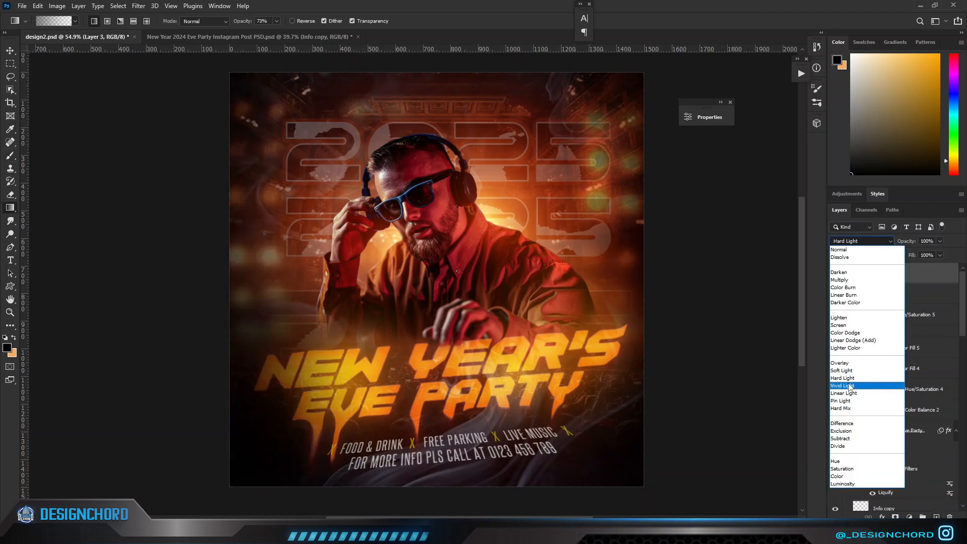
click(849, 374)
click(834, 273)
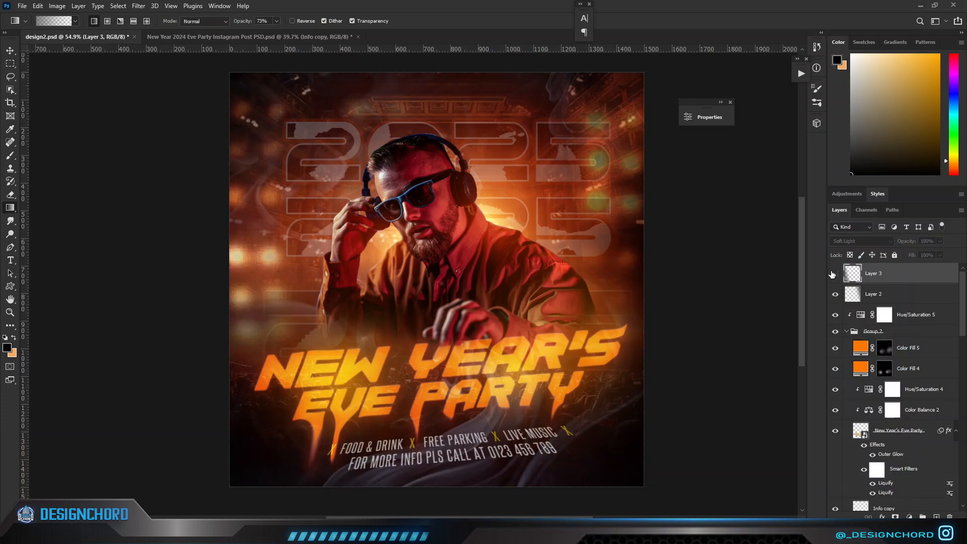
click(835, 273)
Stamp all visible layers into a new top layer, convert it to a smart object and open the Camera Raw Filter.
scroll(740, 288, down, 2)
key(ctrl+alt+shift+e)
right_click(891, 273)
click(808, 236)
click(139, 6)
click(155, 81)
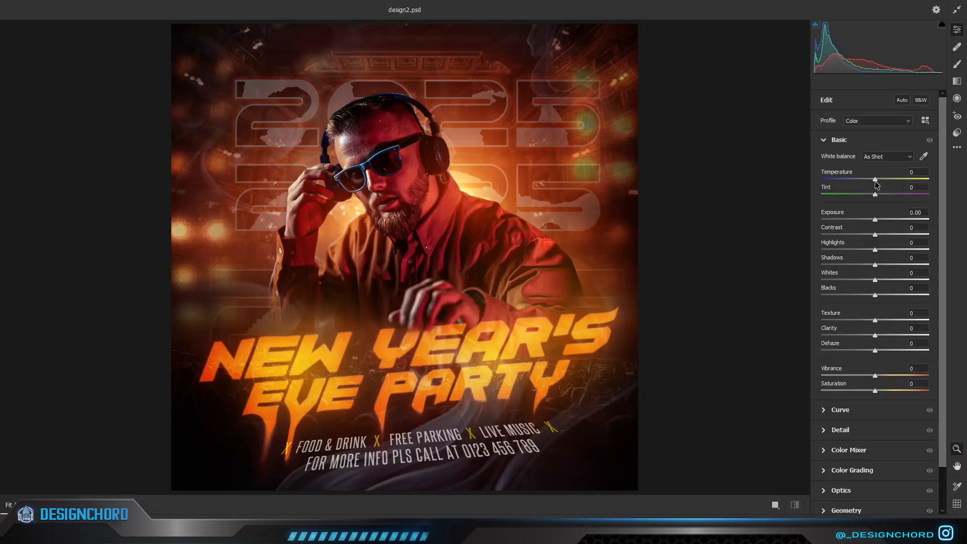
Set Temperature -14, Tint +7, Exposure -0.15, Contrast +13, Highlights -12, Shadows -16, Whites -8 and Blacks -7.
drag(876, 221, 887, 236)
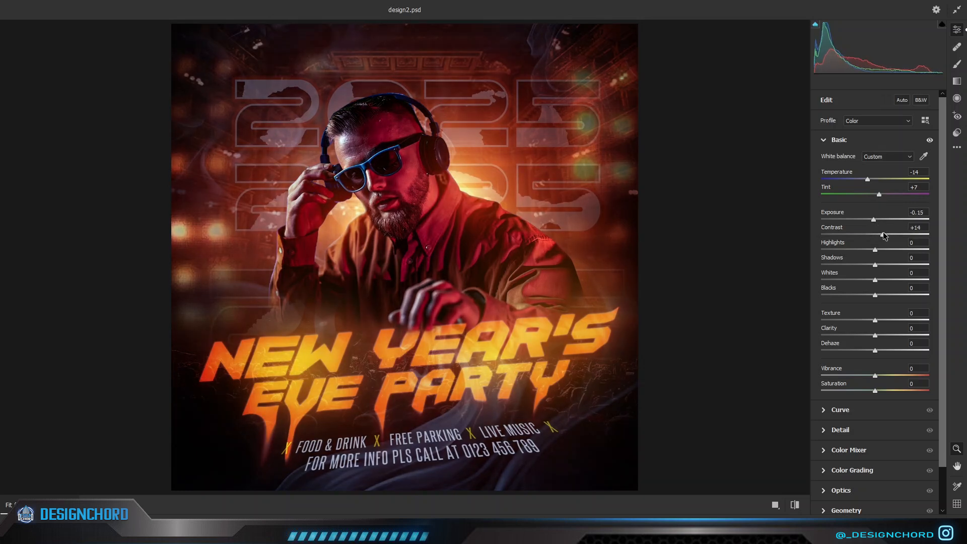
drag(840, 271, 865, 274)
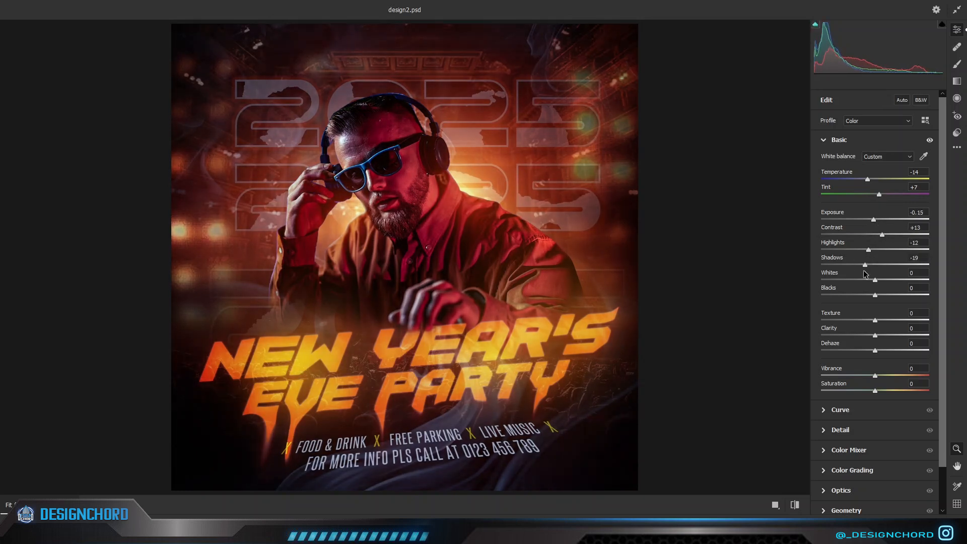
drag(864, 298, 880, 298)
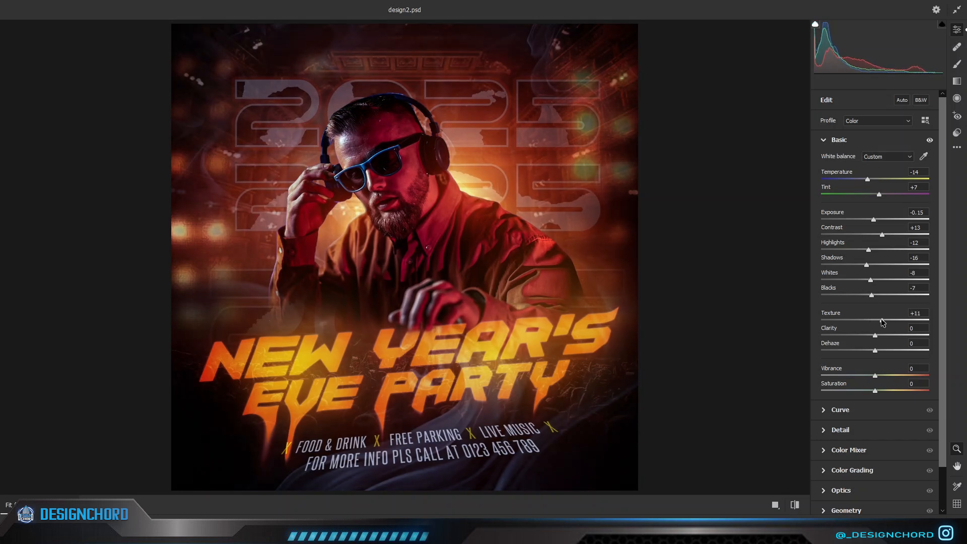
Set Texture +15, Clarity -7, Dehaze +4, Vibrance +7 and Saturation +3, apply the filter and compare the poster before and after.
drag(879, 352, 877, 395)
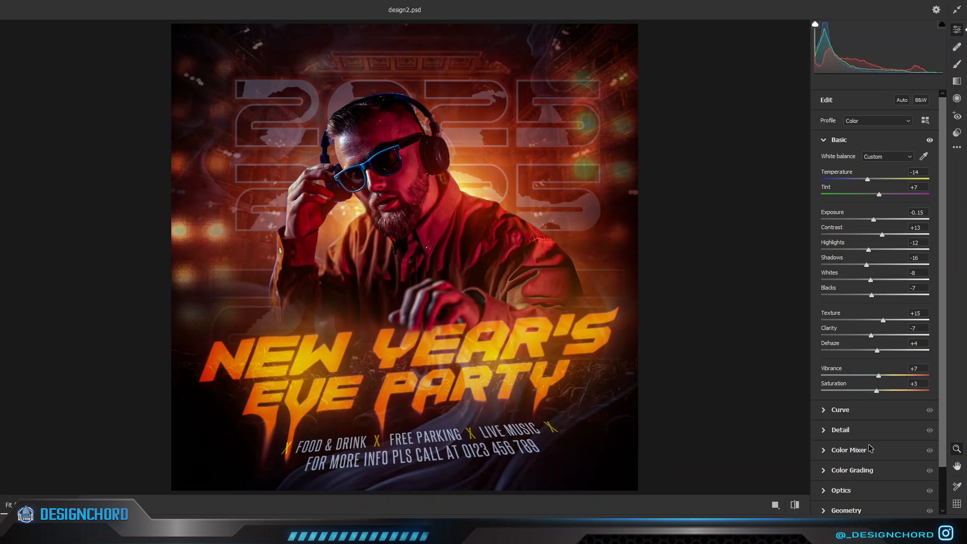
click(908, 524)
click(834, 275)
click(834, 275)
click(833, 275)
click(835, 274)
Add a Color Lookup adjustment clipped to the stamped poster layer, using the Crisp_Winter.look LUT.
click(906, 514)
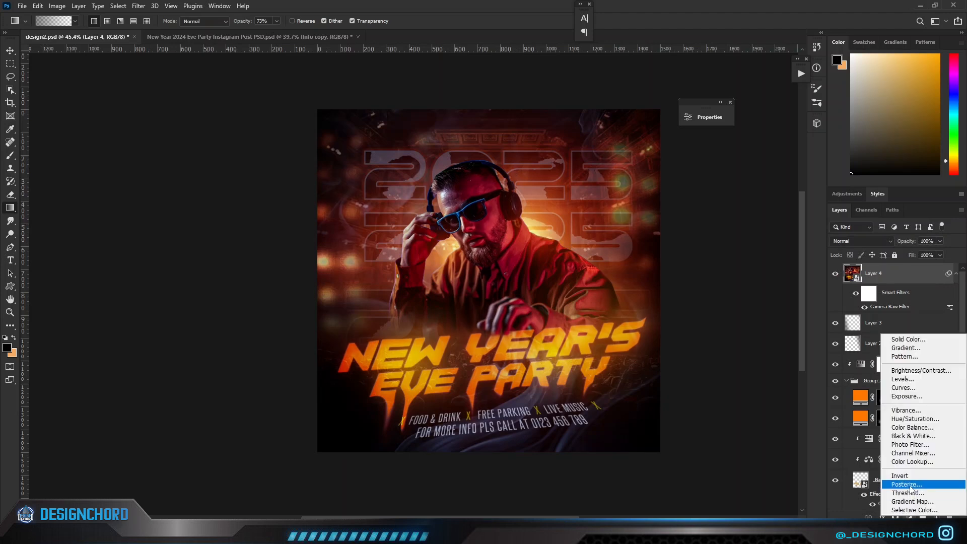
click(896, 461)
click(601, 282)
click(604, 148)
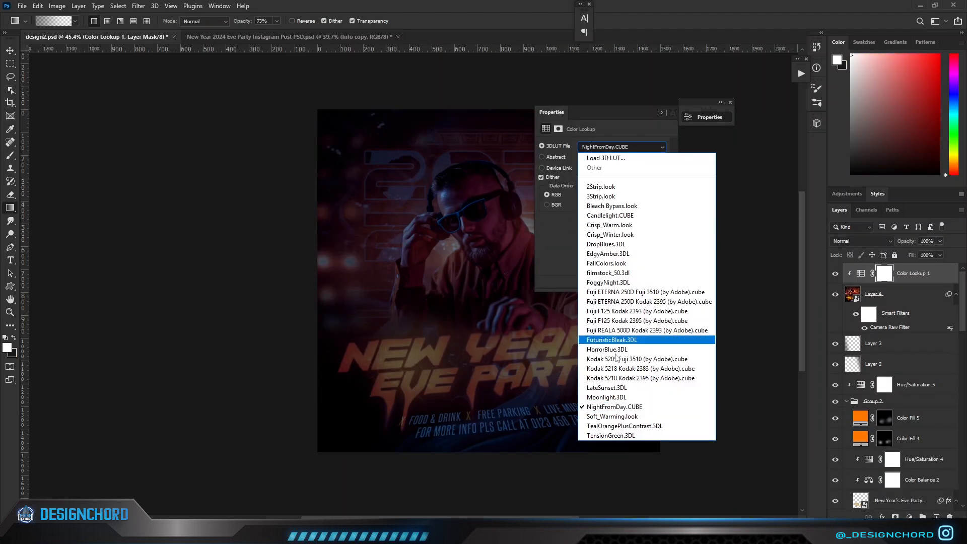
click(594, 244)
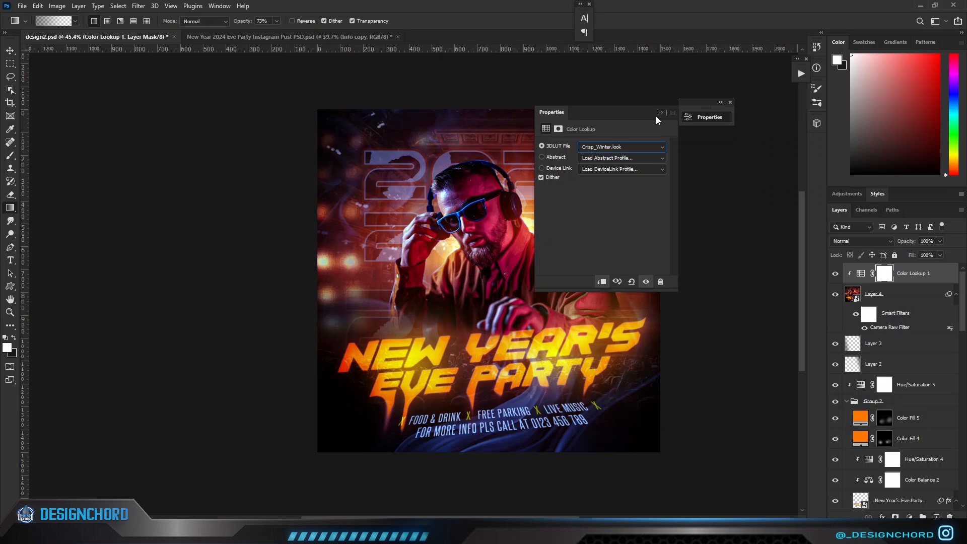
click(659, 113)
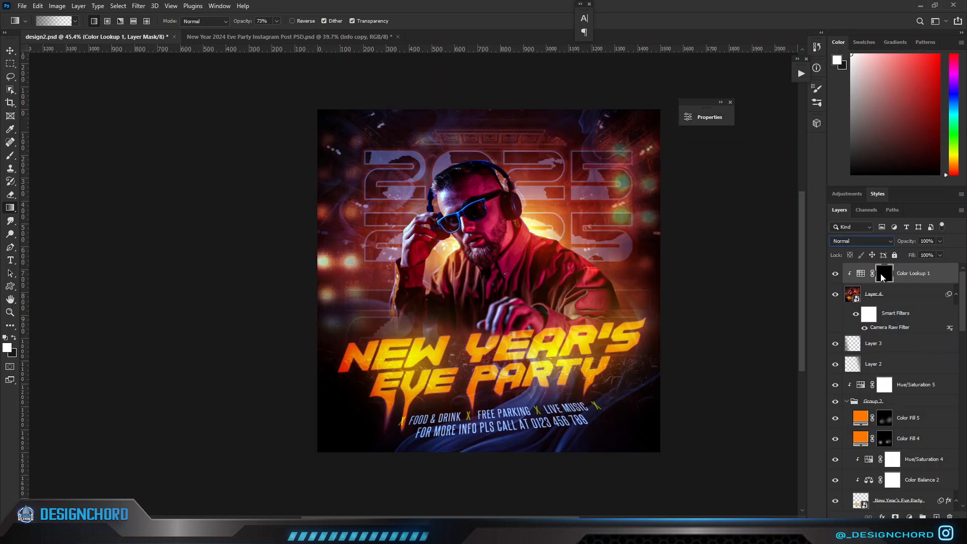
Invert the Color Lookup mask to black and reveal the cool tint around the DJ with a soft white brush at 26% opacity.
key(ctrl+i)
key(b)
drag(421, 196, 421, 192)
click(406, 222)
scroll(408, 226, up, 1)
right_click(409, 227)
scroll(409, 227, down, 1)
scroll(408, 240, up, 4)
right_click(408, 243)
alt+right_click(409, 245)
scroll(348, 160, down, 5)
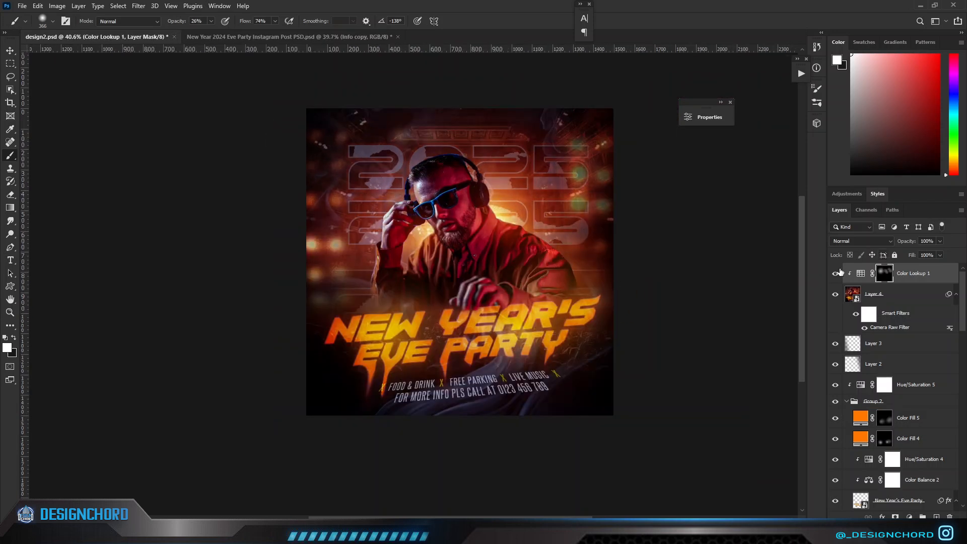